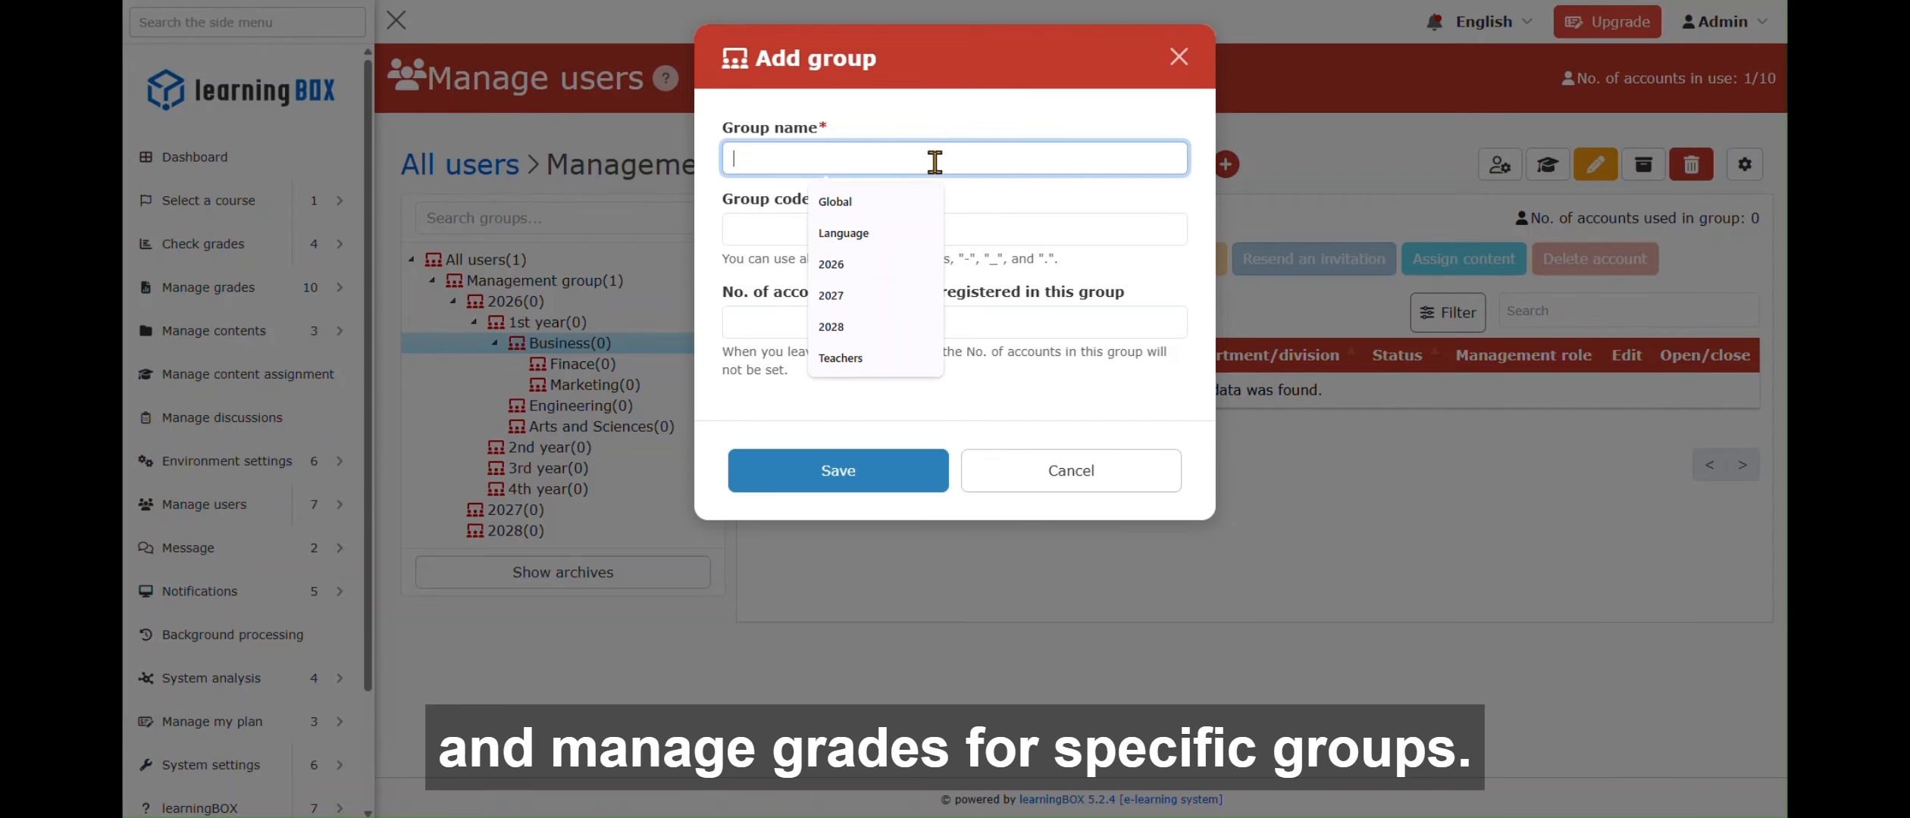
- Save the new group as 'Accounting', then go to the Manage users page
type("Accounting")
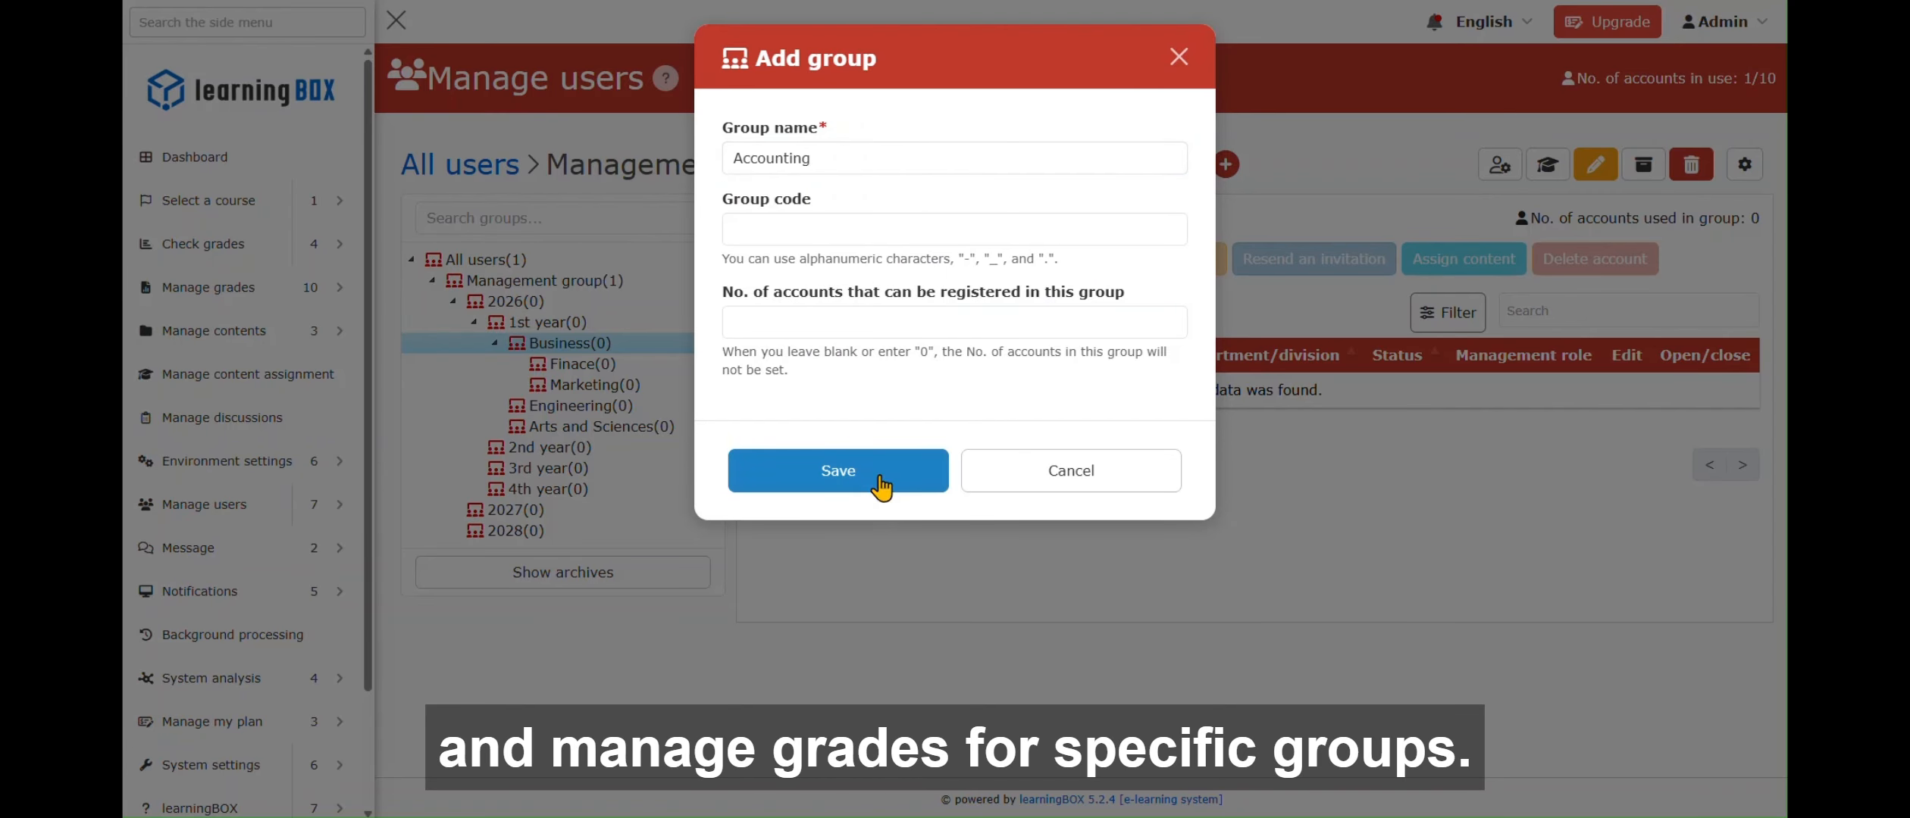
left_click(881, 471)
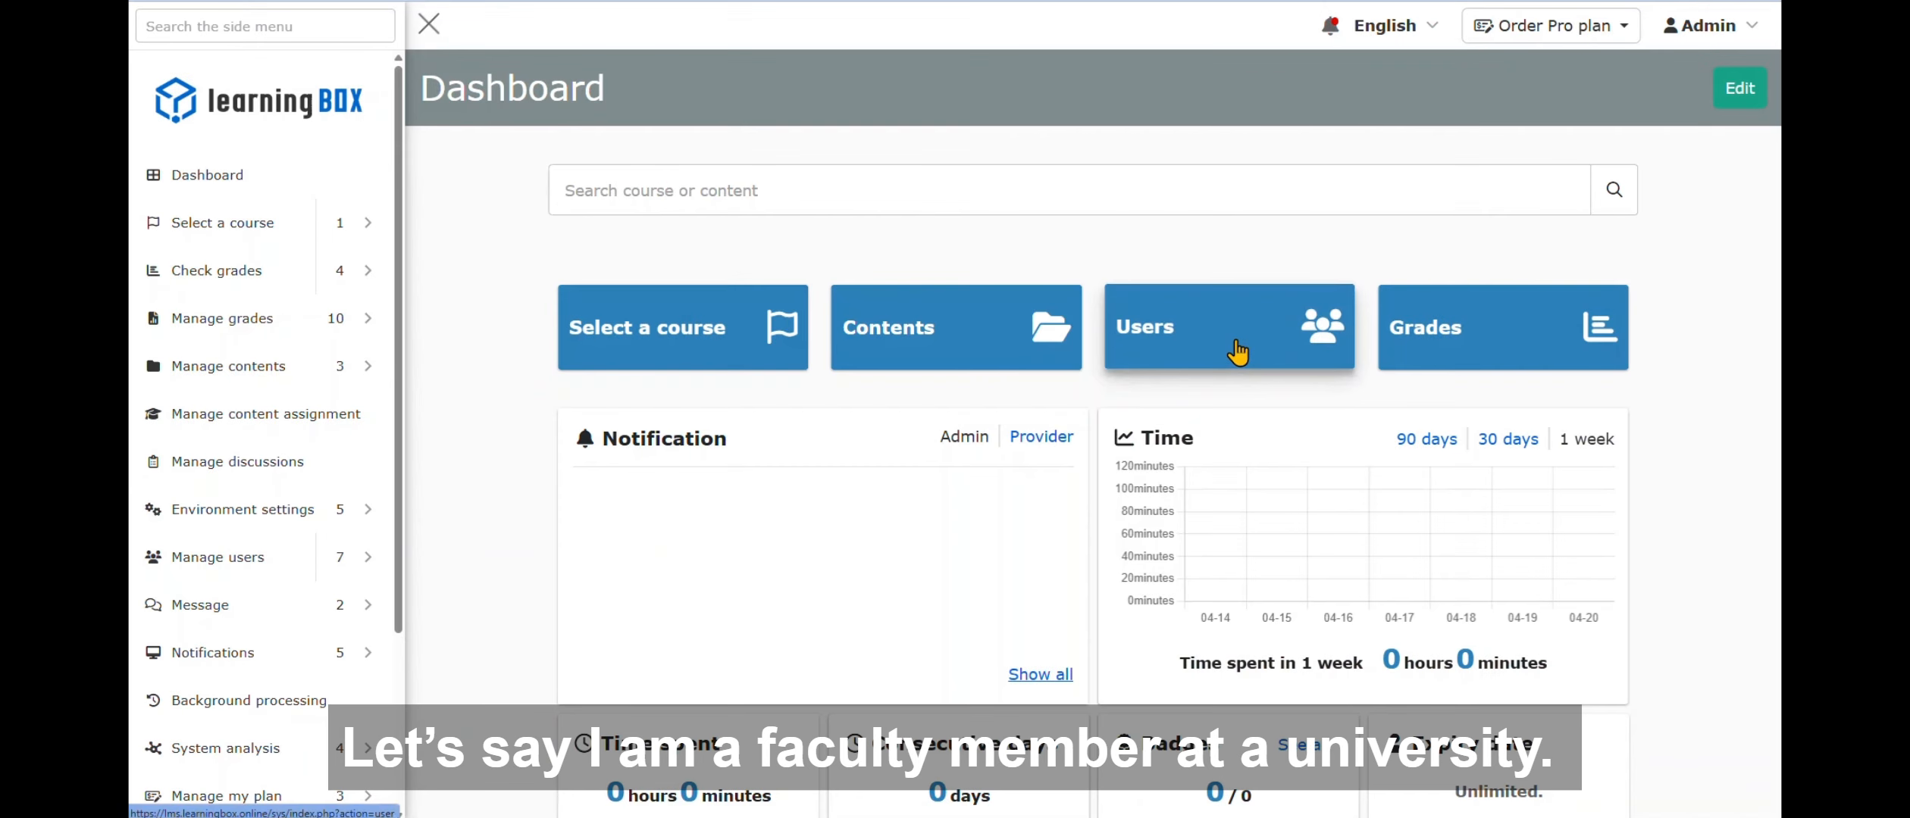
left_click(1237, 352)
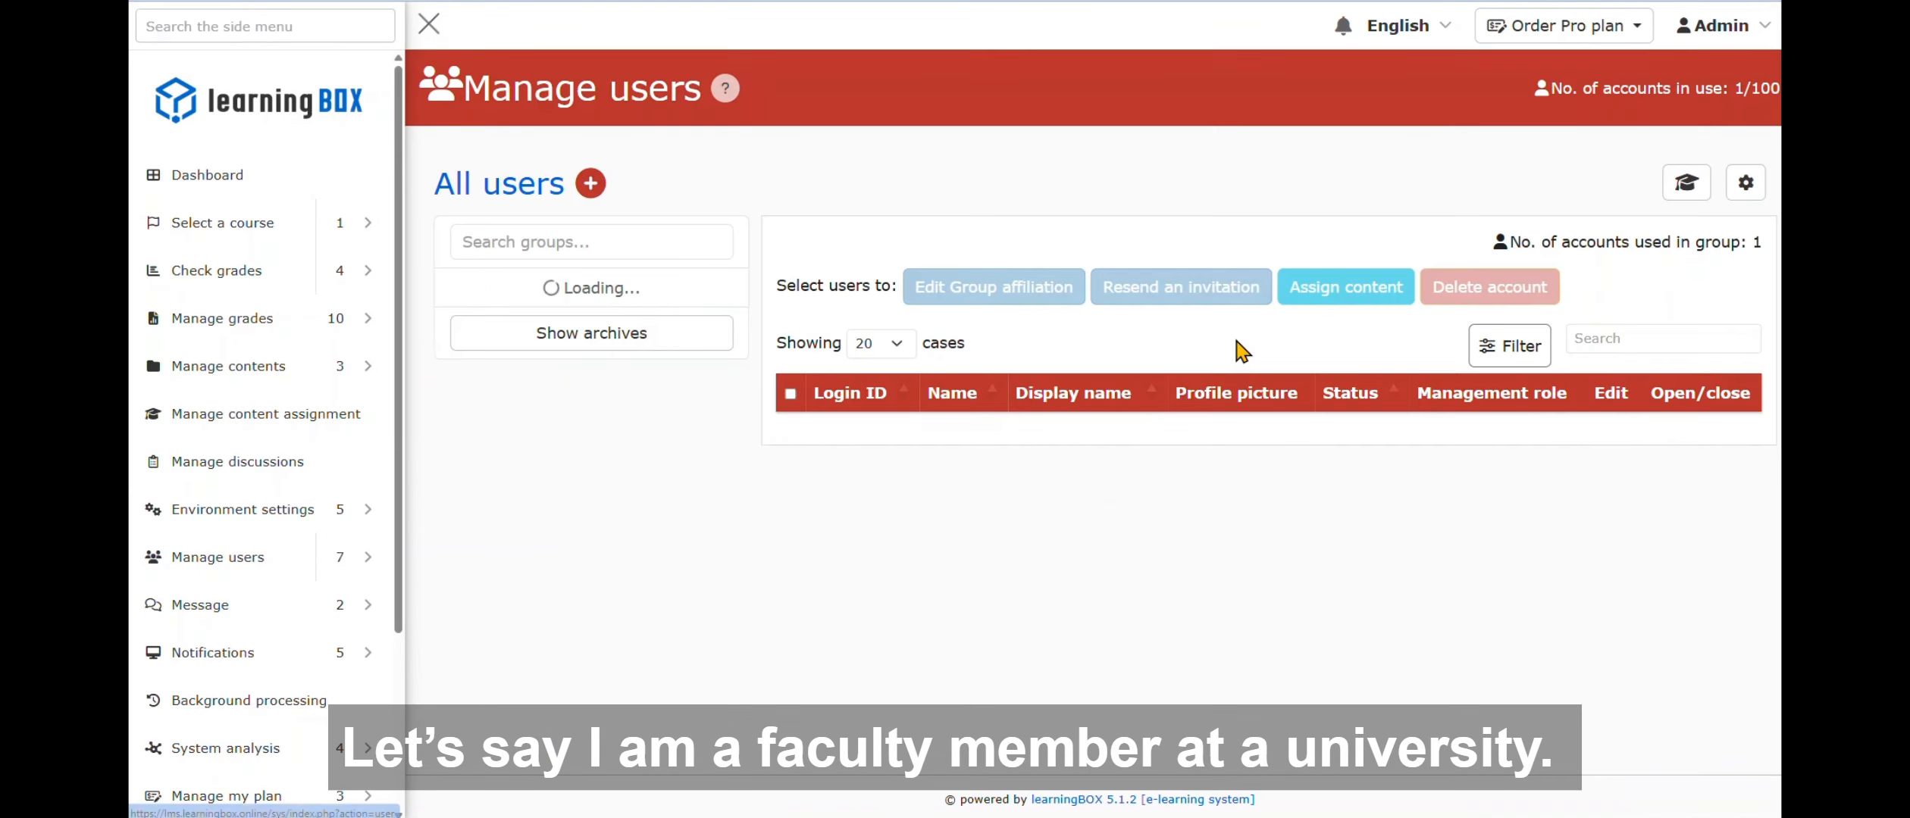
- Create a new top-level group named '2026'
left_click(596, 191)
left_click(781, 243)
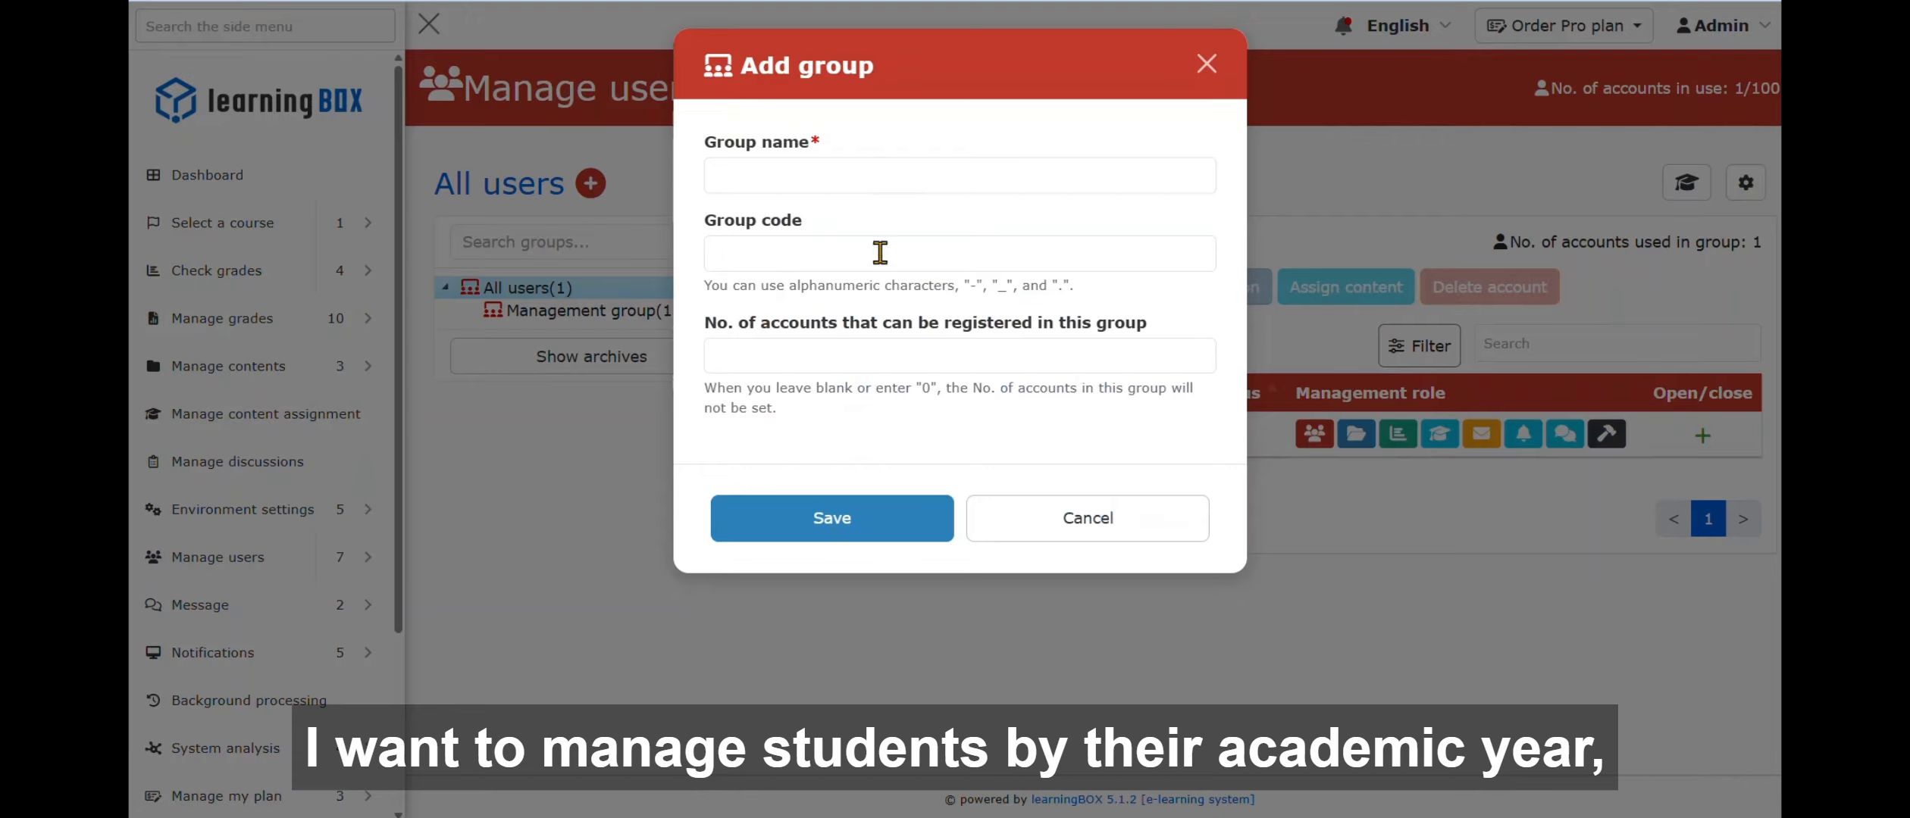
left_click(895, 173)
type("2026")
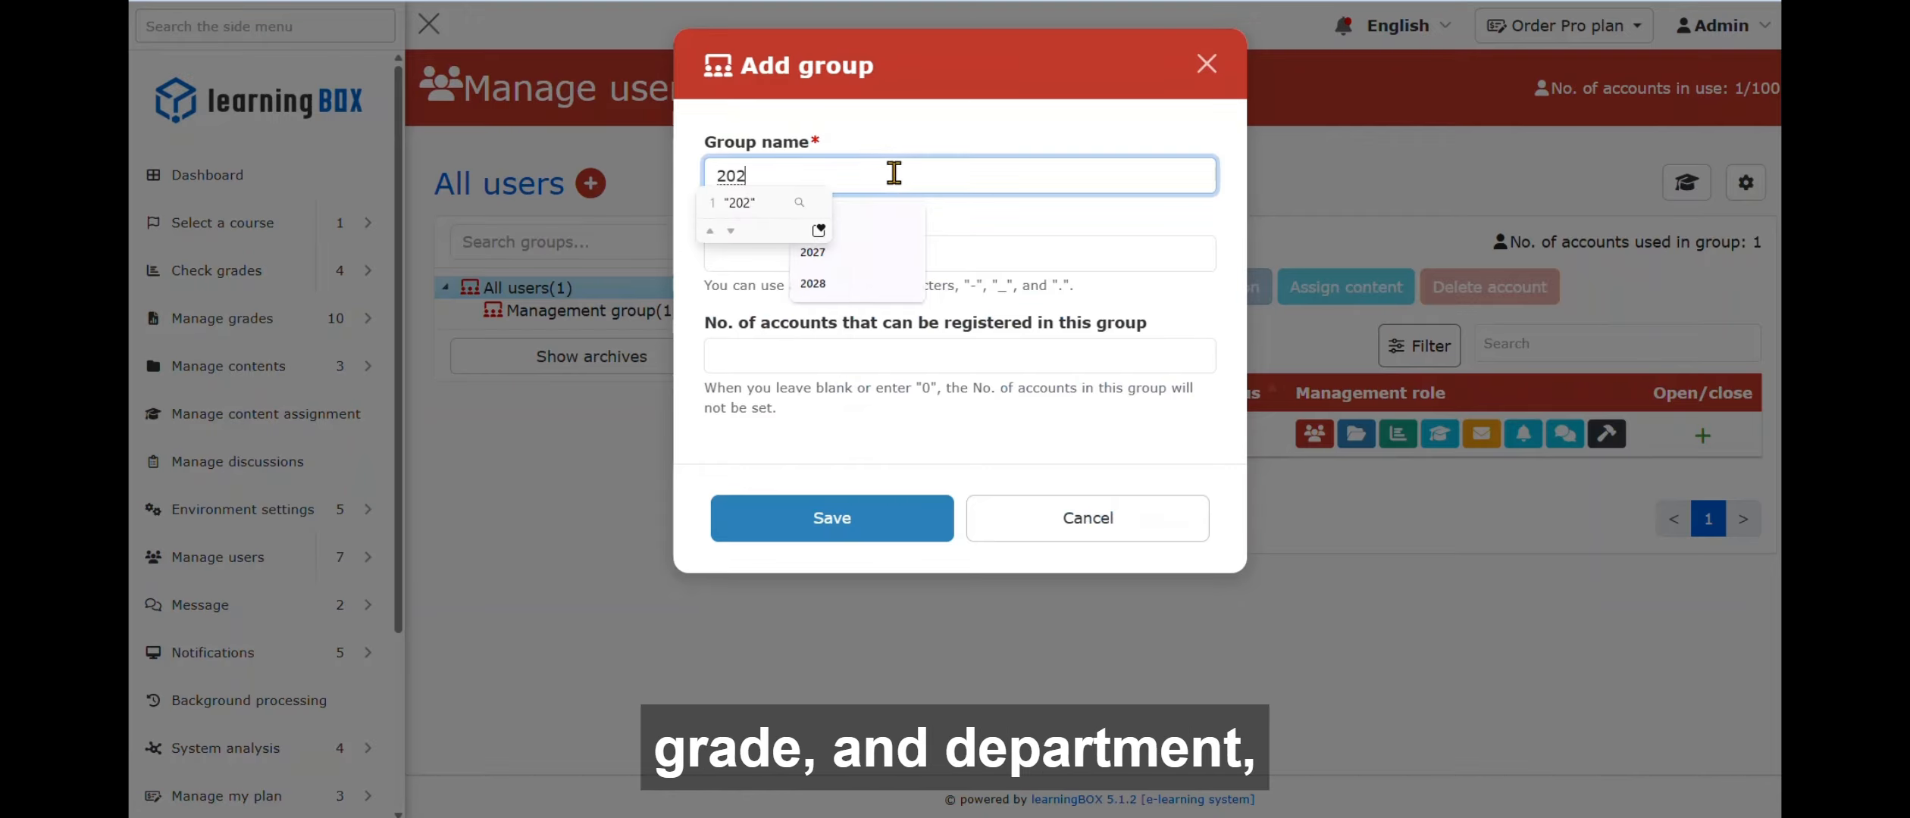
left_click(866, 530)
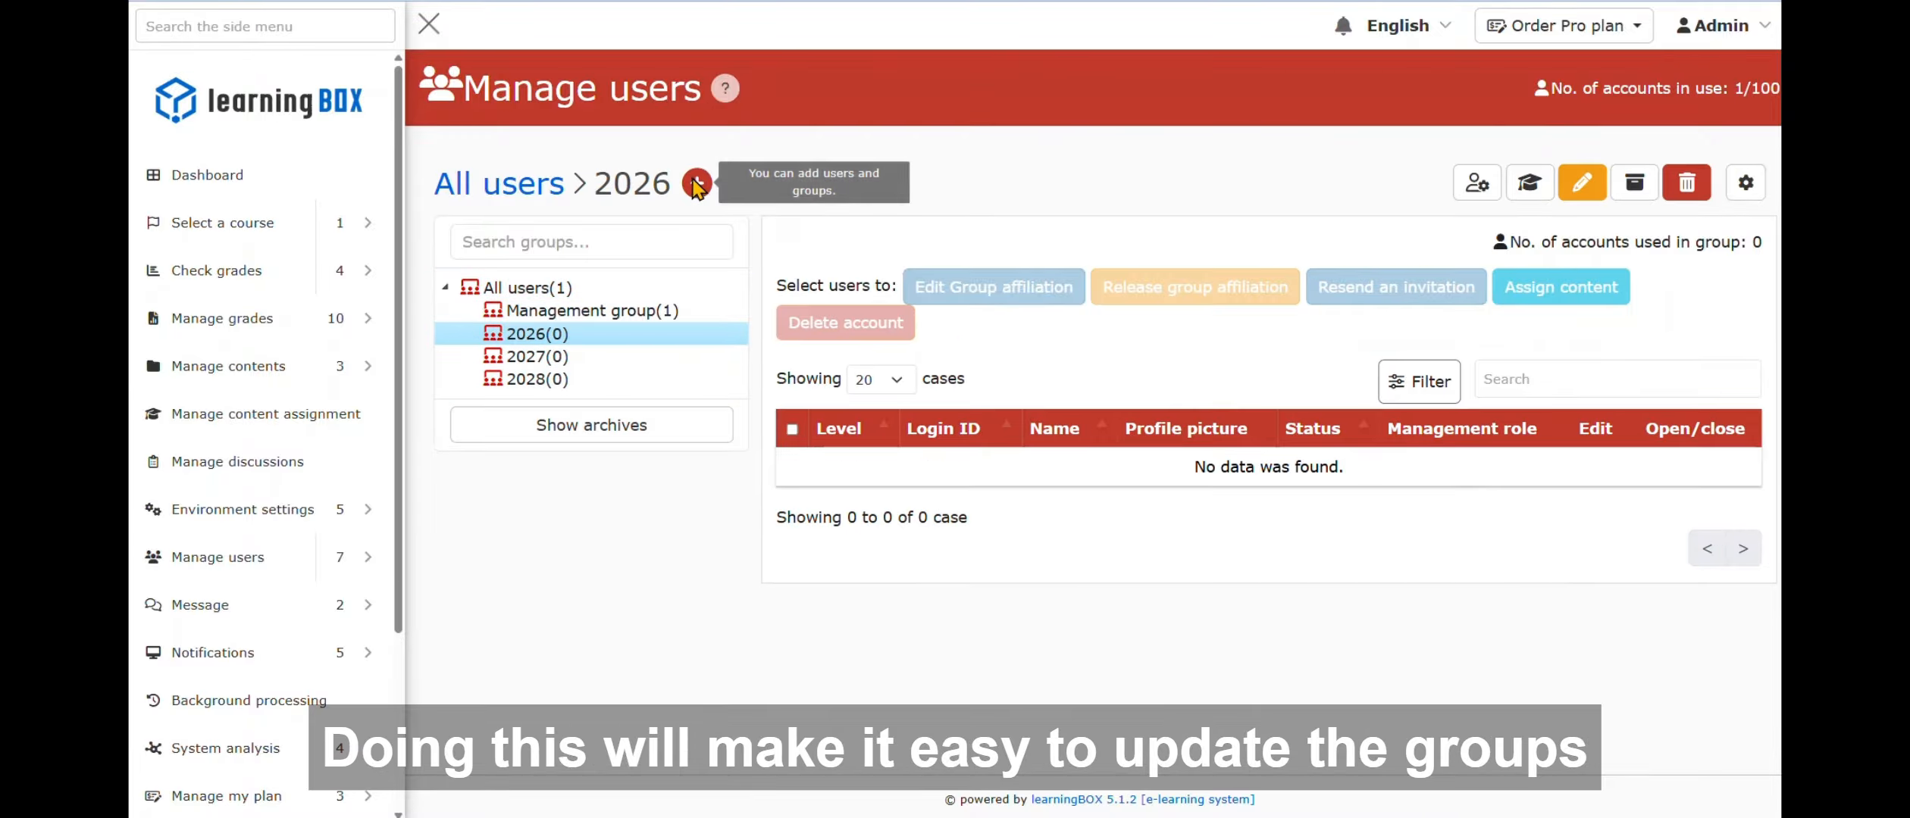
- Add a '1st year' group inside 2026
left_click(697, 183)
left_click(772, 241)
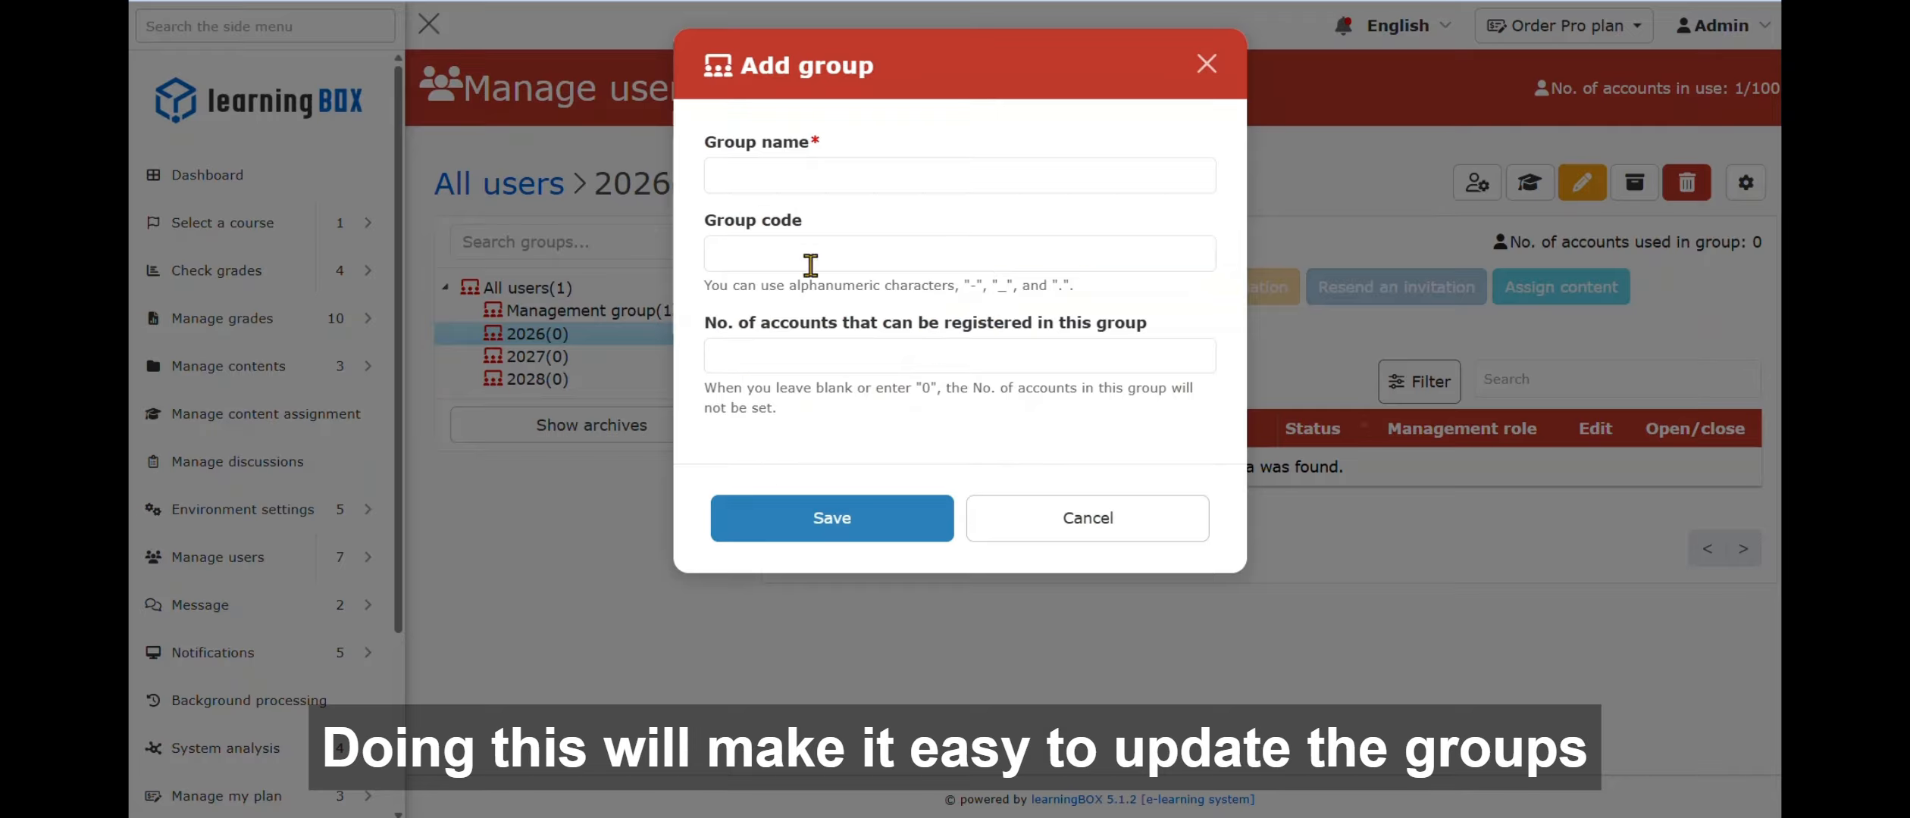
left_click(884, 175)
type("1st year")
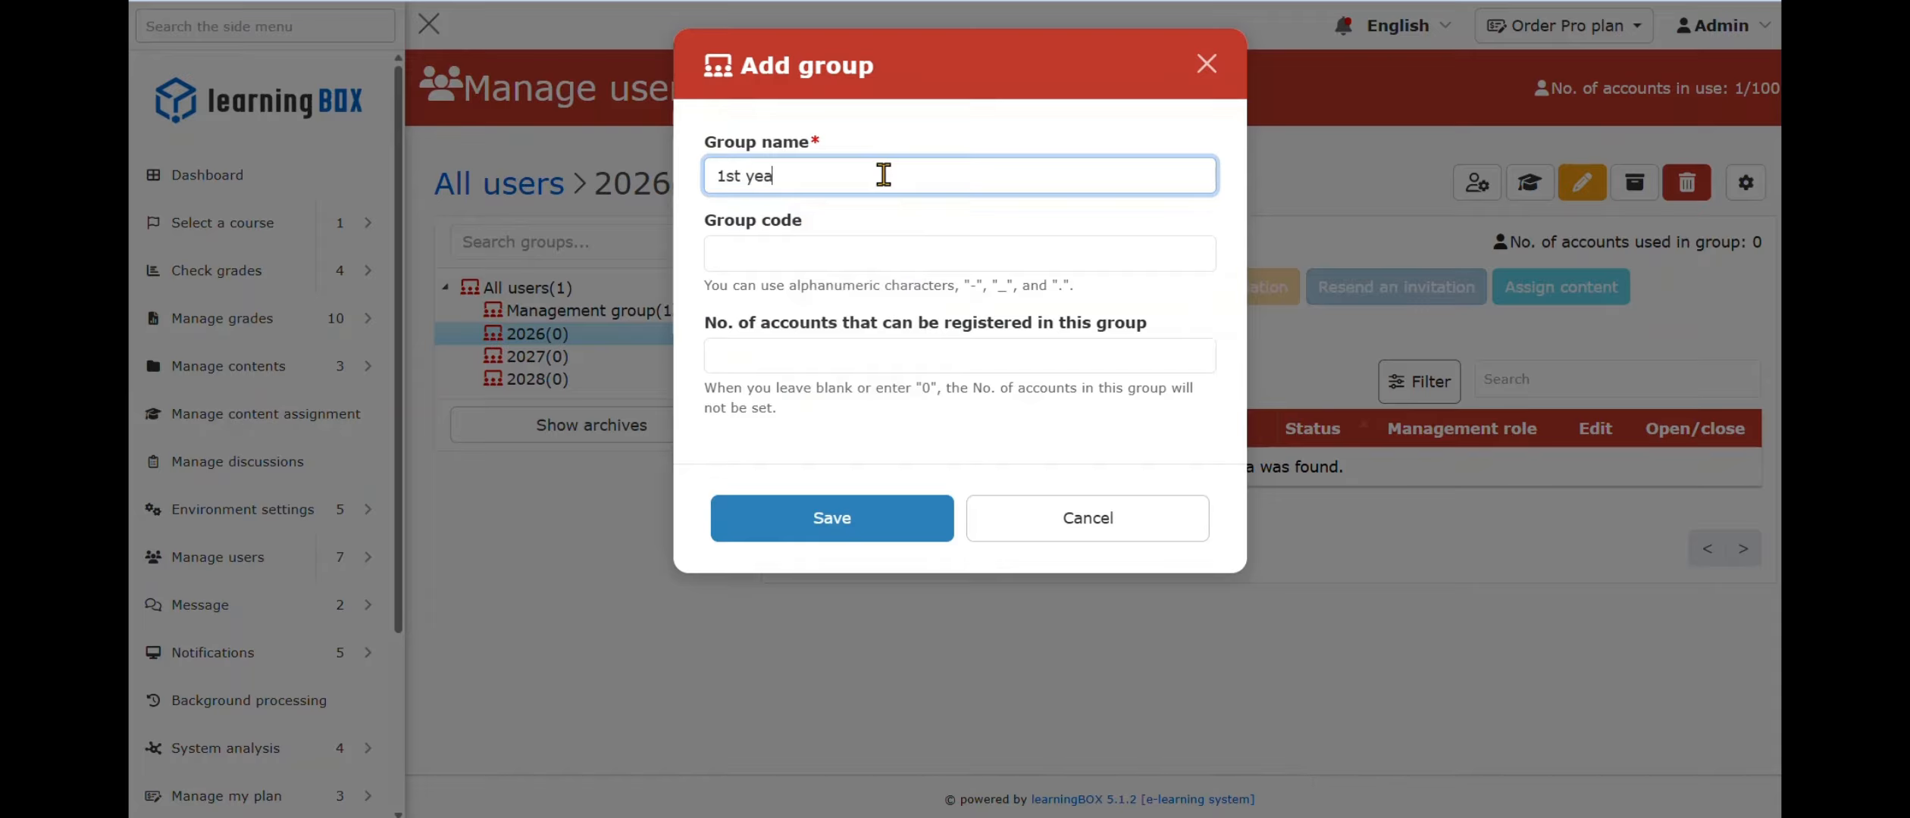
left_click(909, 540)
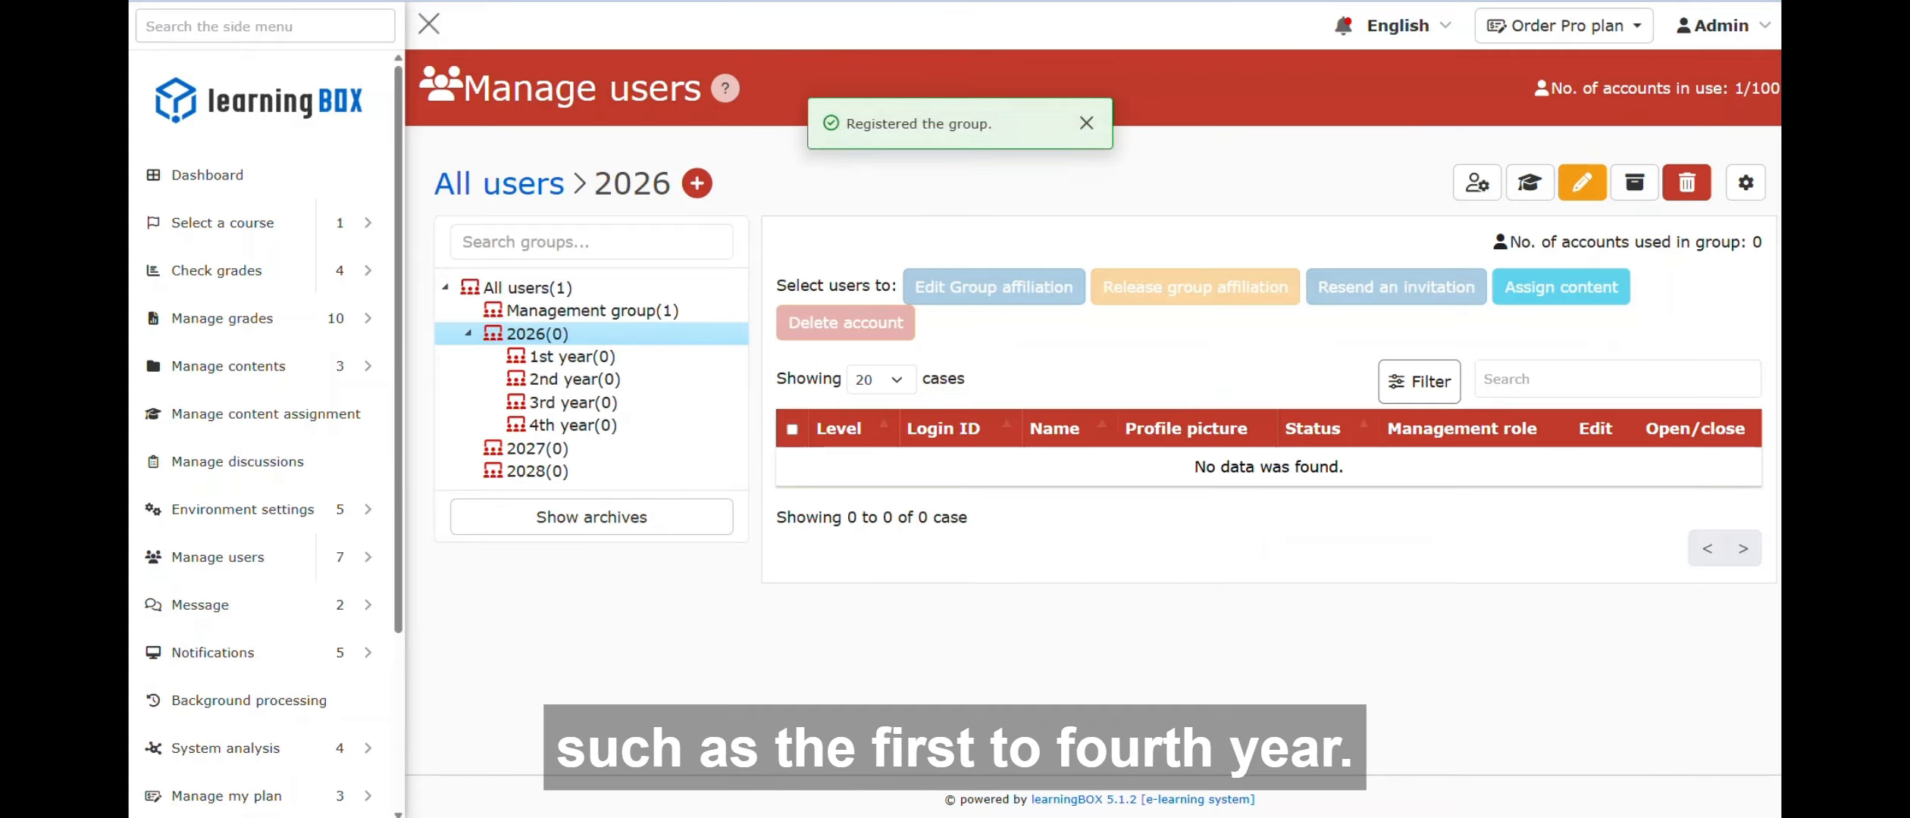
- Add a 'Business' group under 2026 > 1st year and reopen that group
left_click(572, 356)
left_click(851, 182)
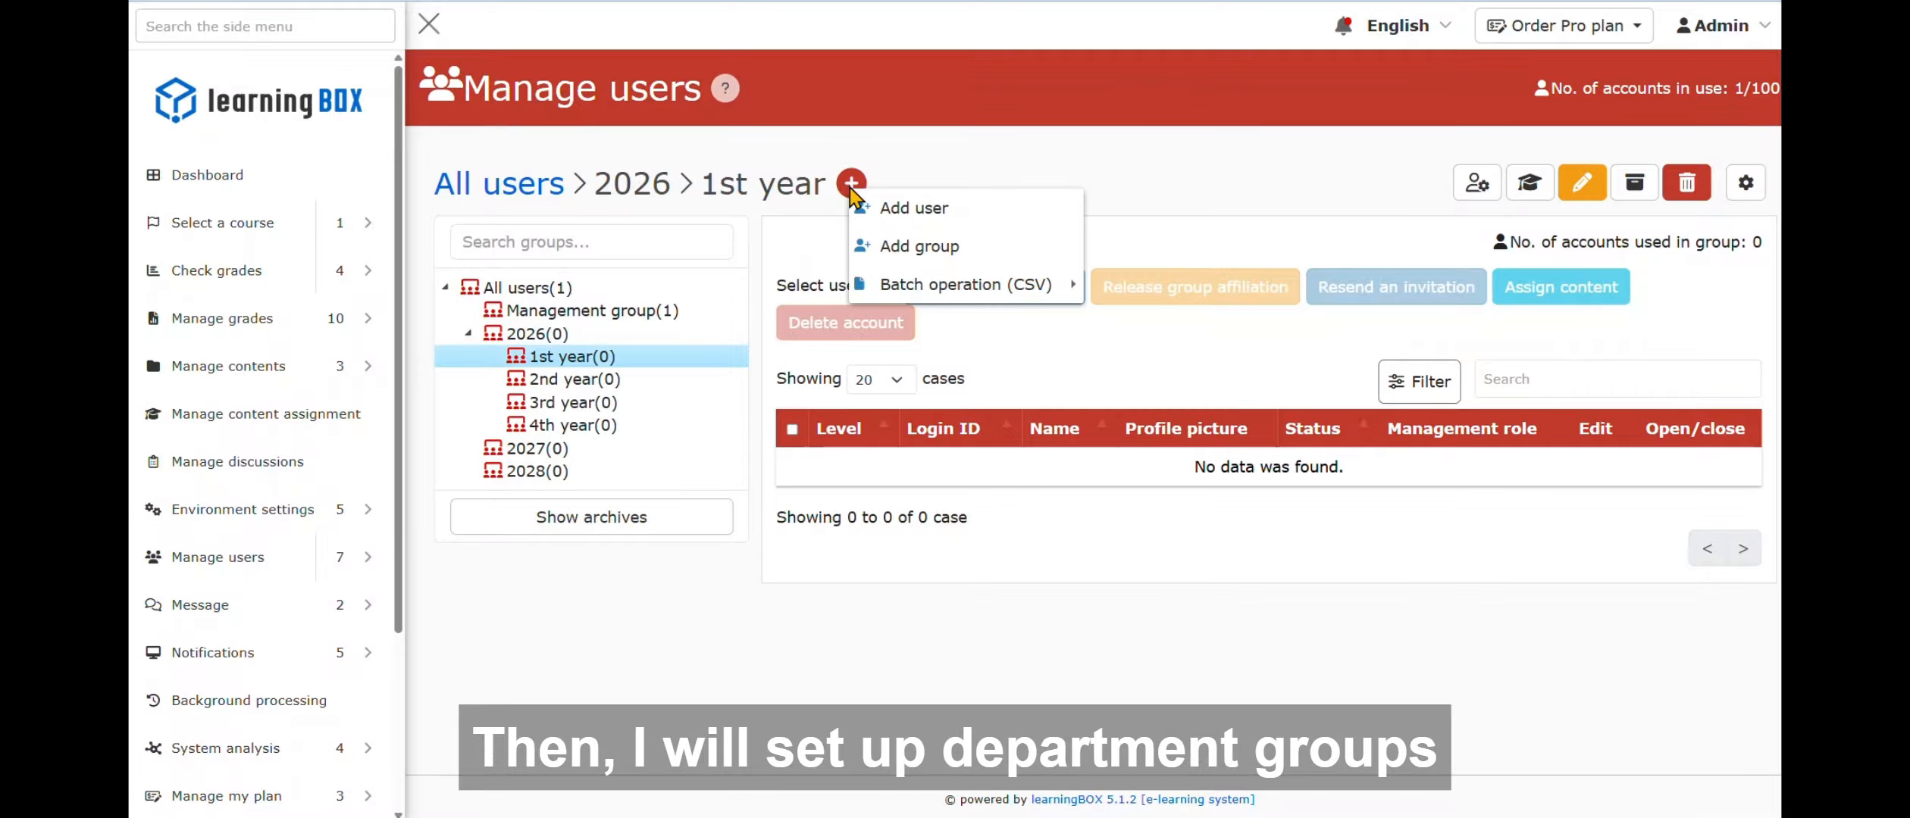
left_click(985, 250)
left_click(921, 175)
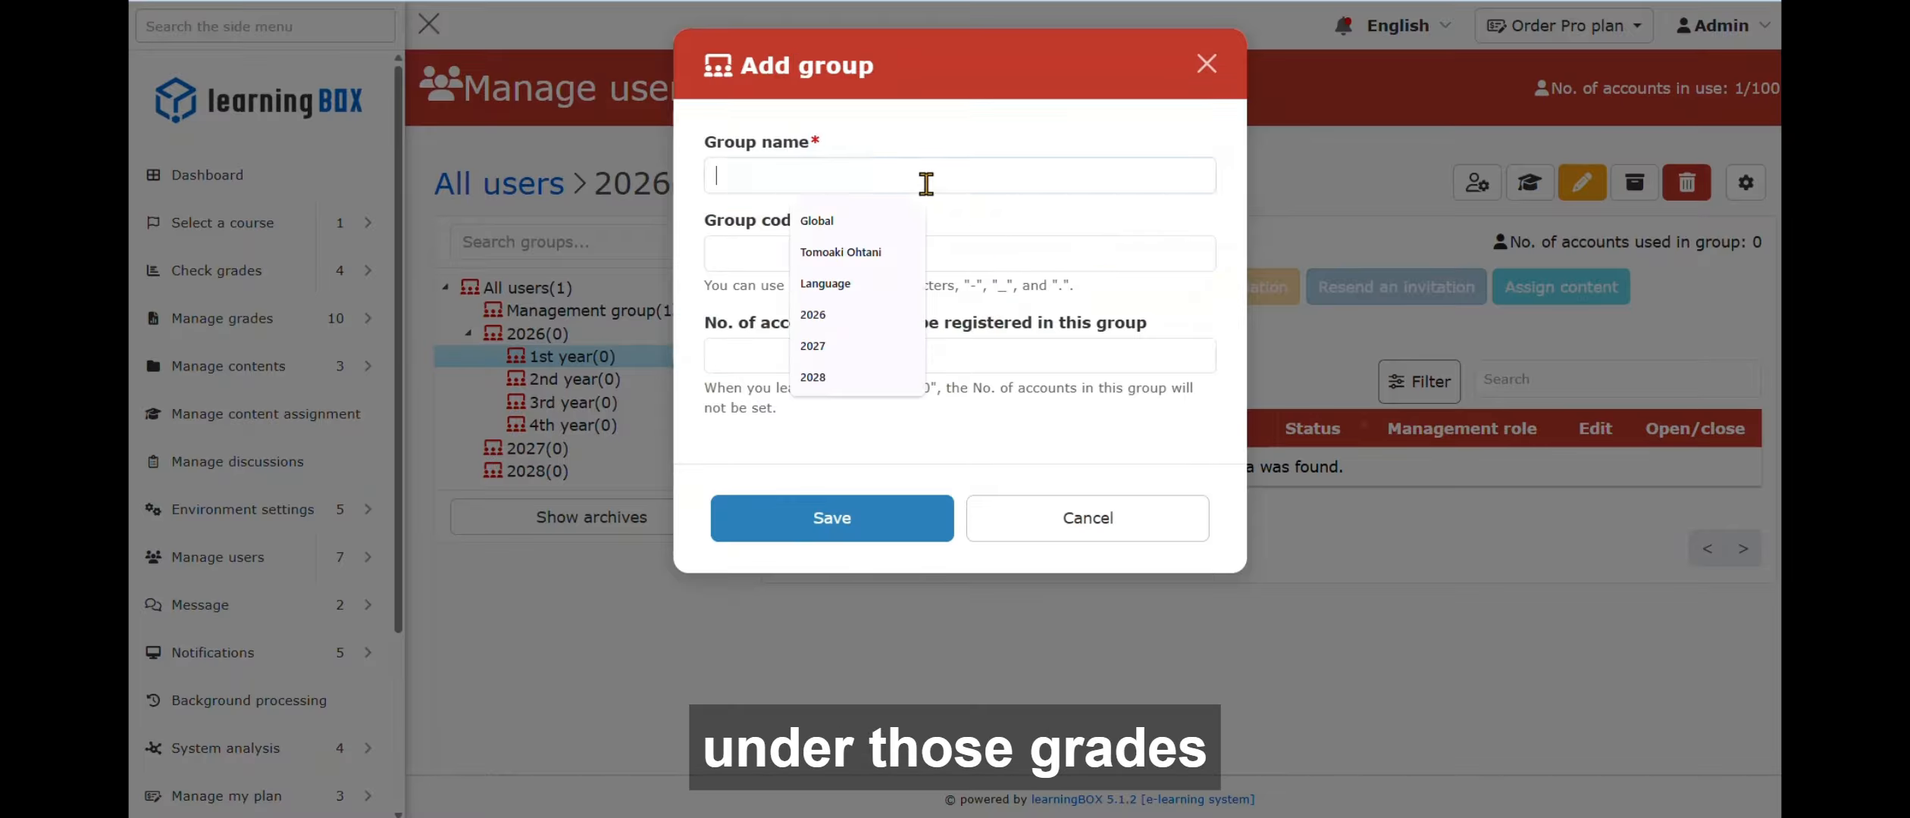
type("Business")
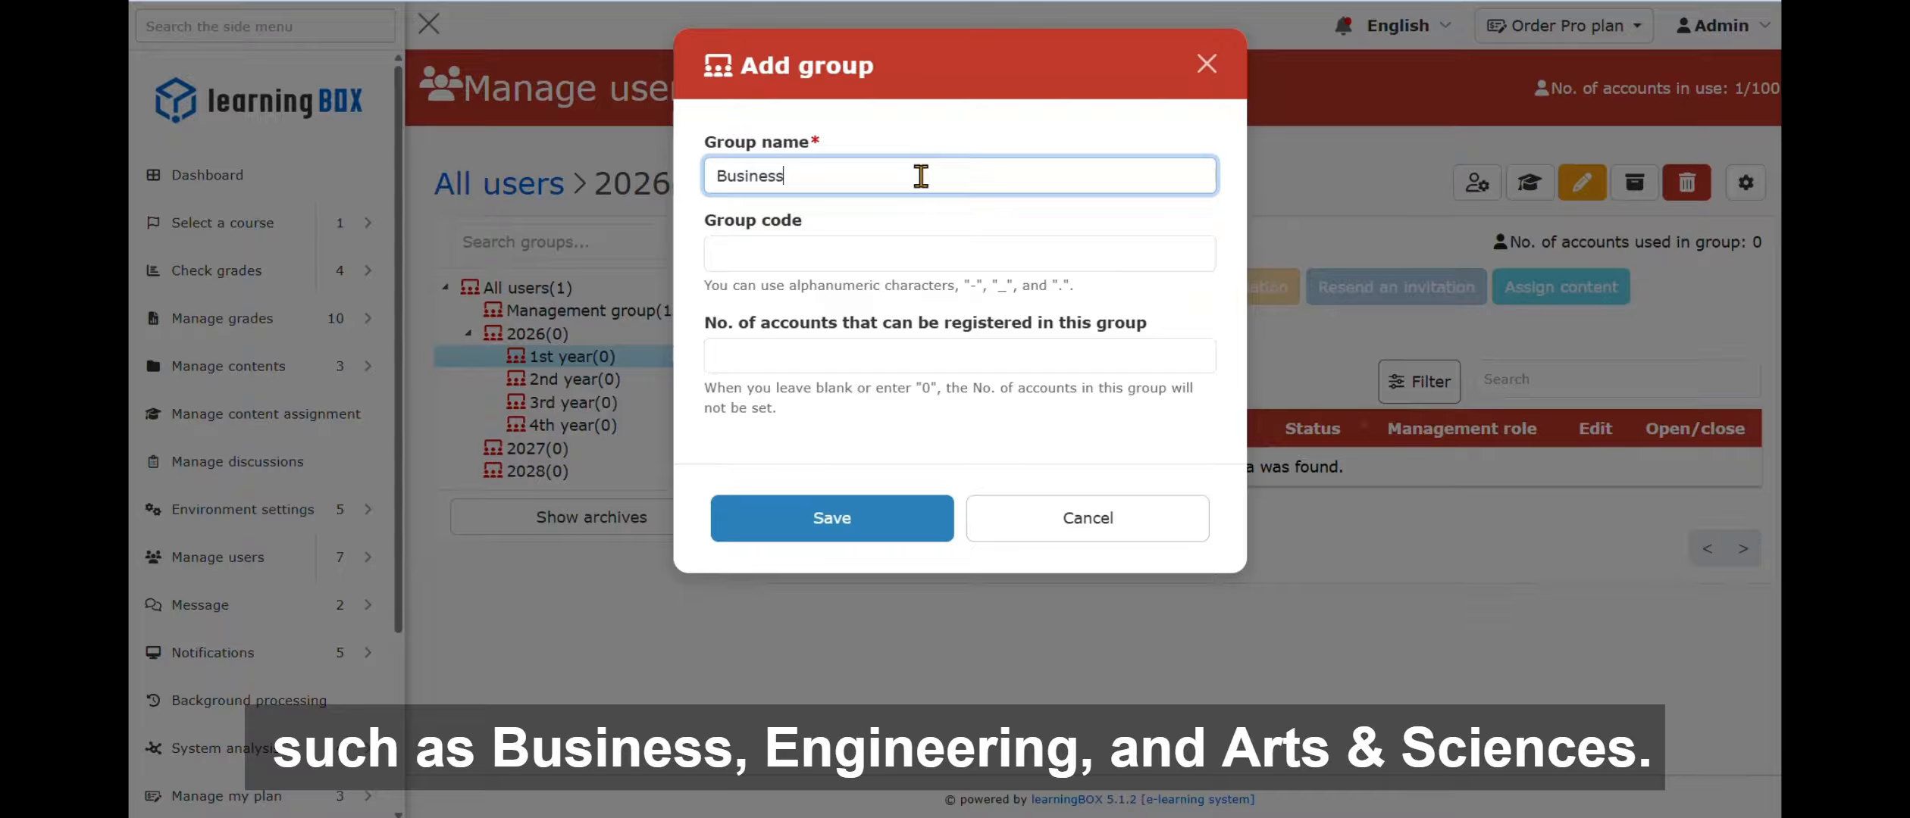
left_click(866, 512)
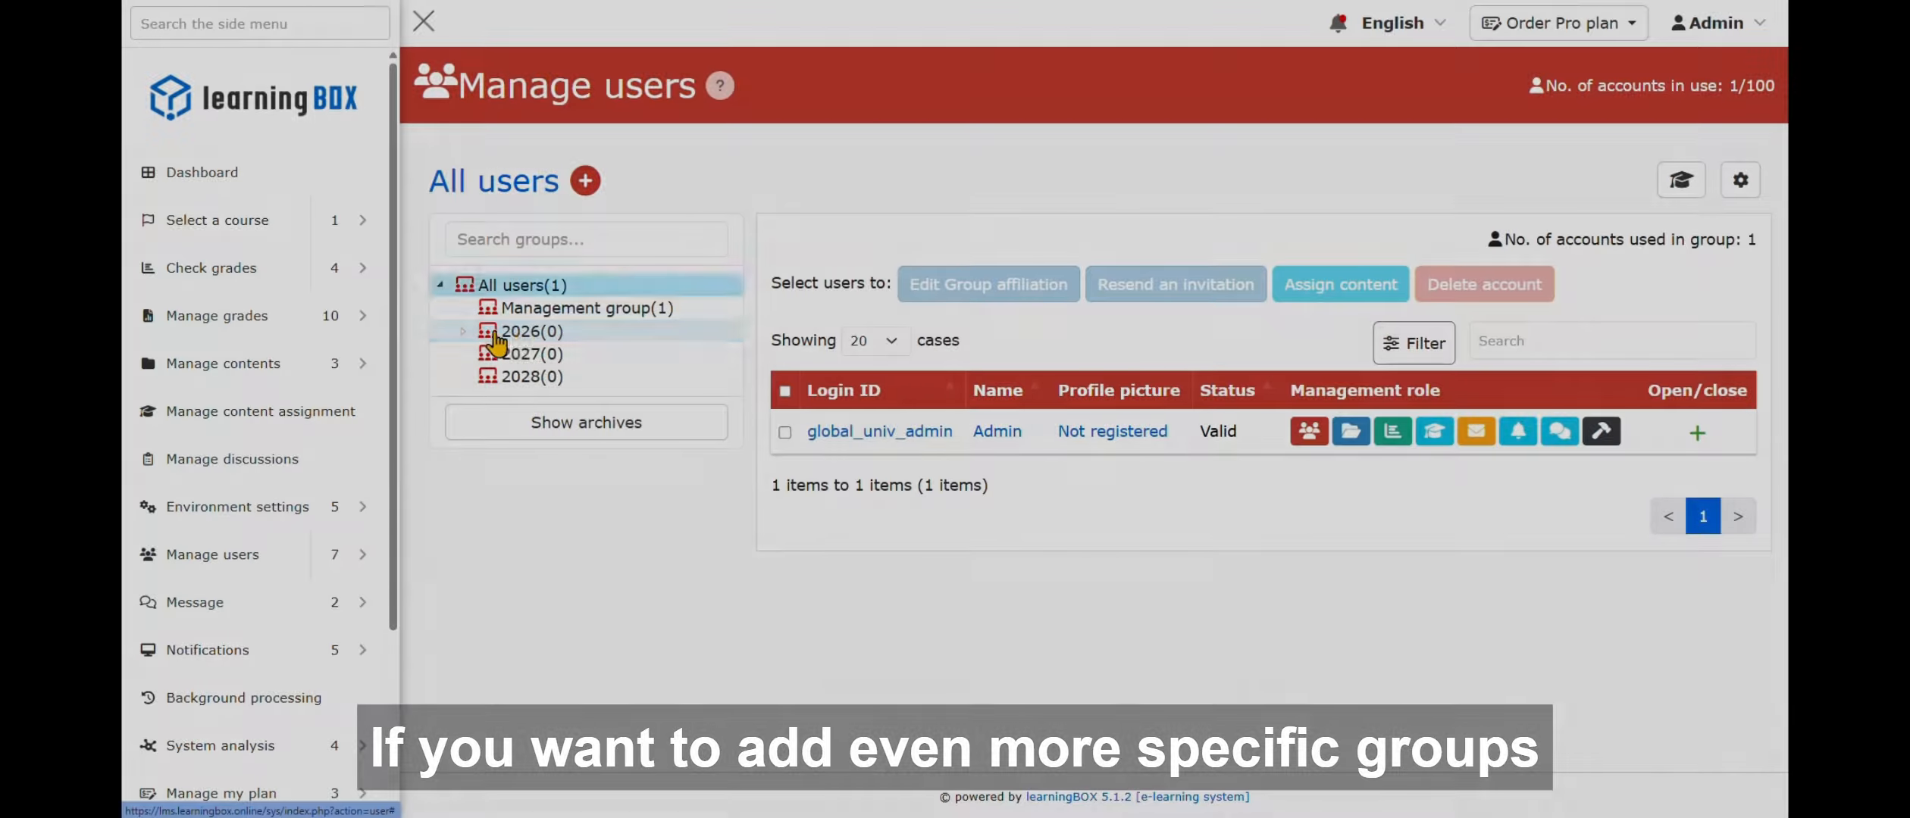
left_click(533, 334)
left_click(542, 354)
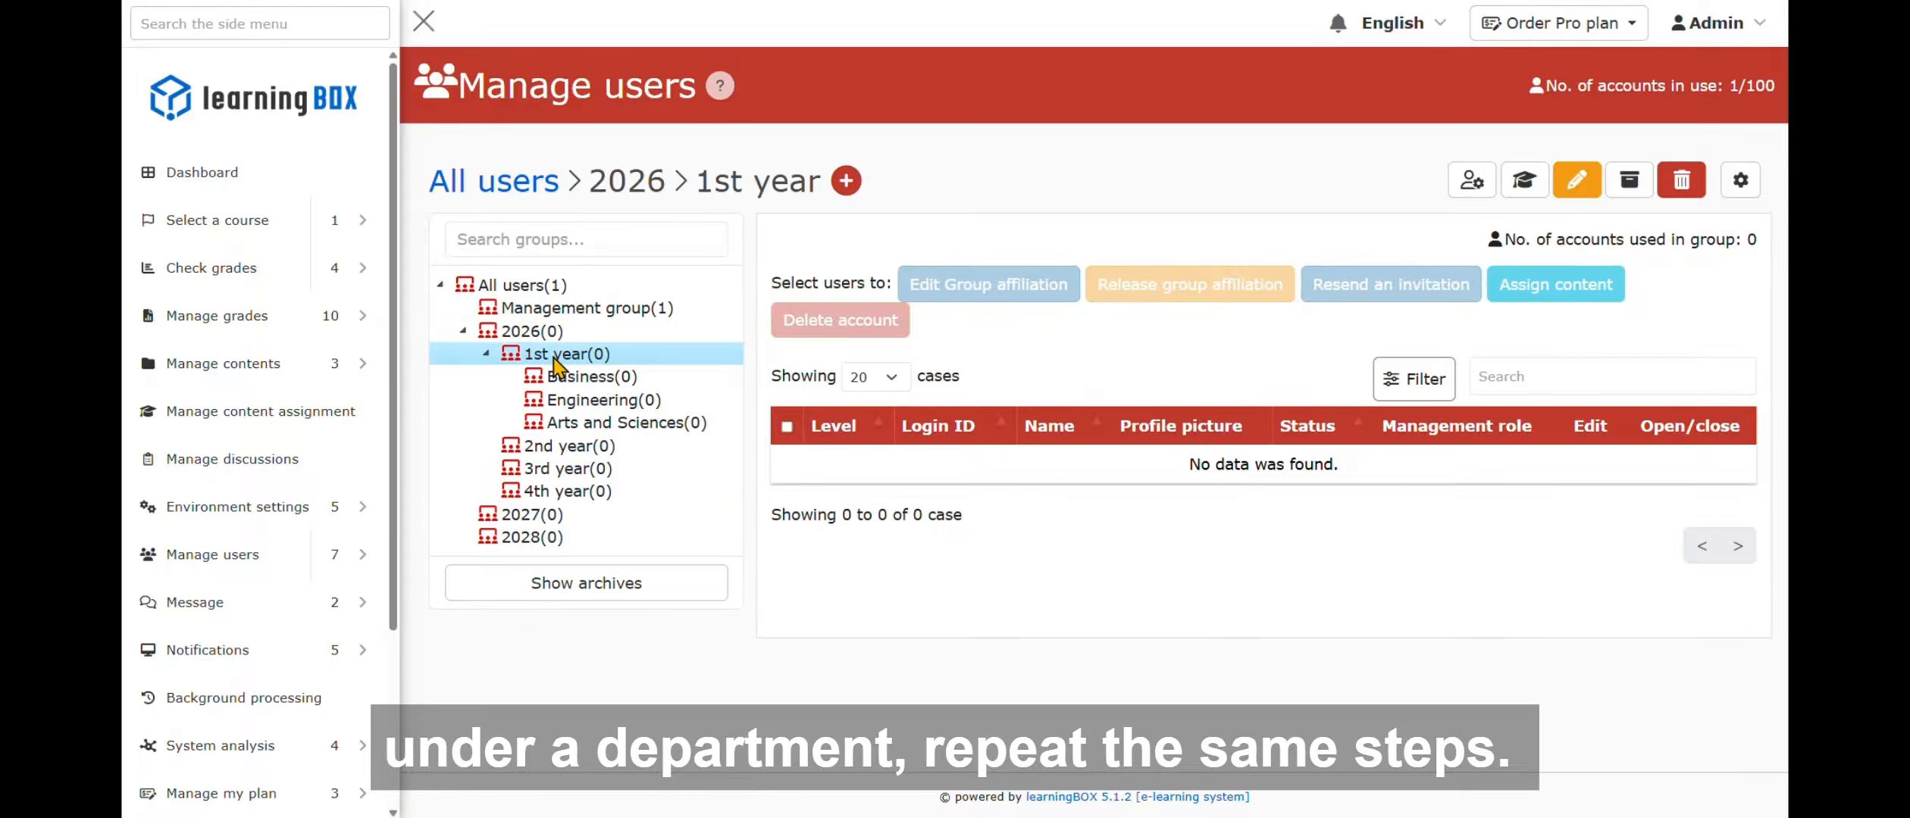
- In the Business group, enter the new student's login ID, full name and display name
left_click(580, 379)
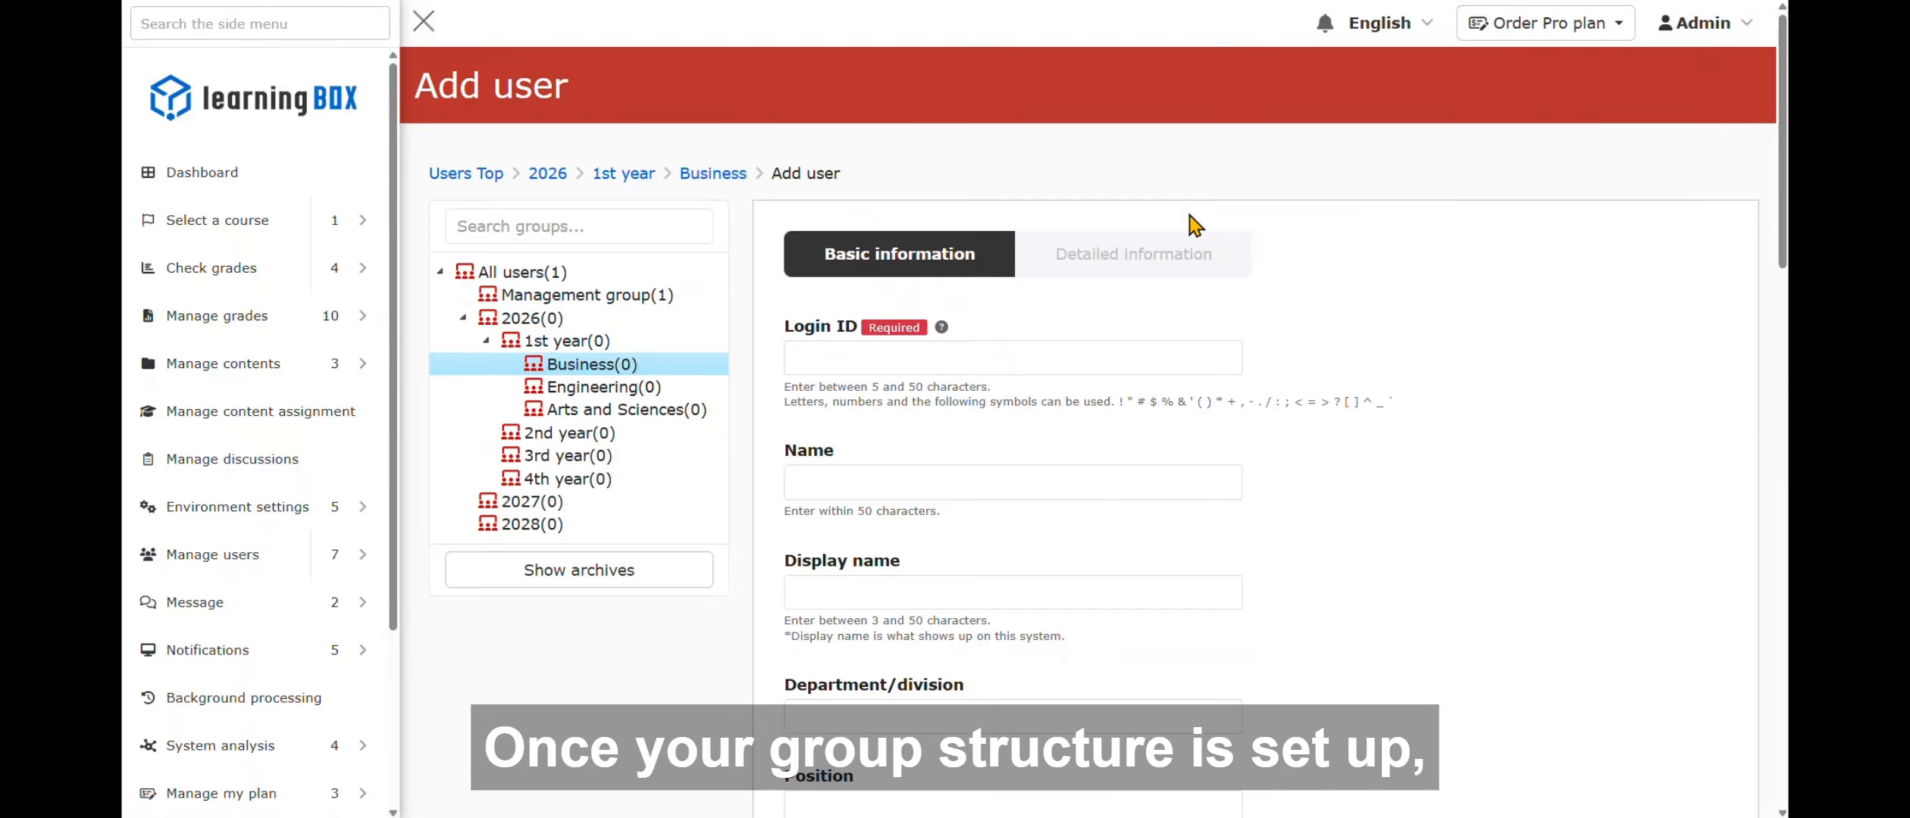
left_click(1012, 358)
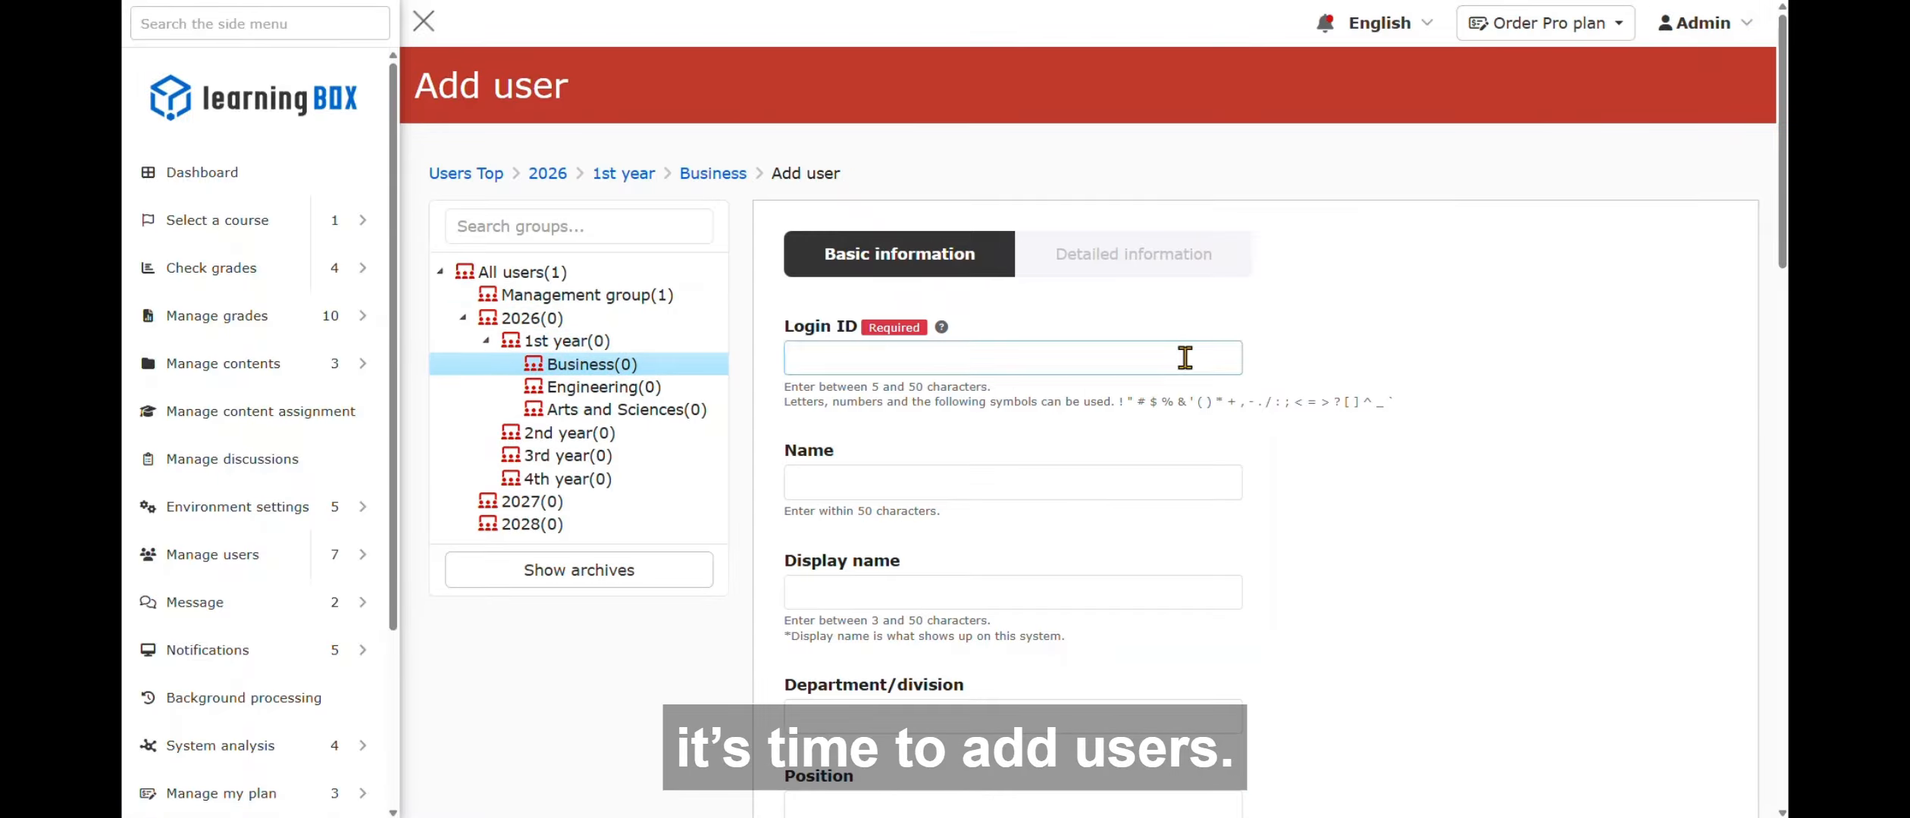
key("ctrl+v")
left_click(1189, 496)
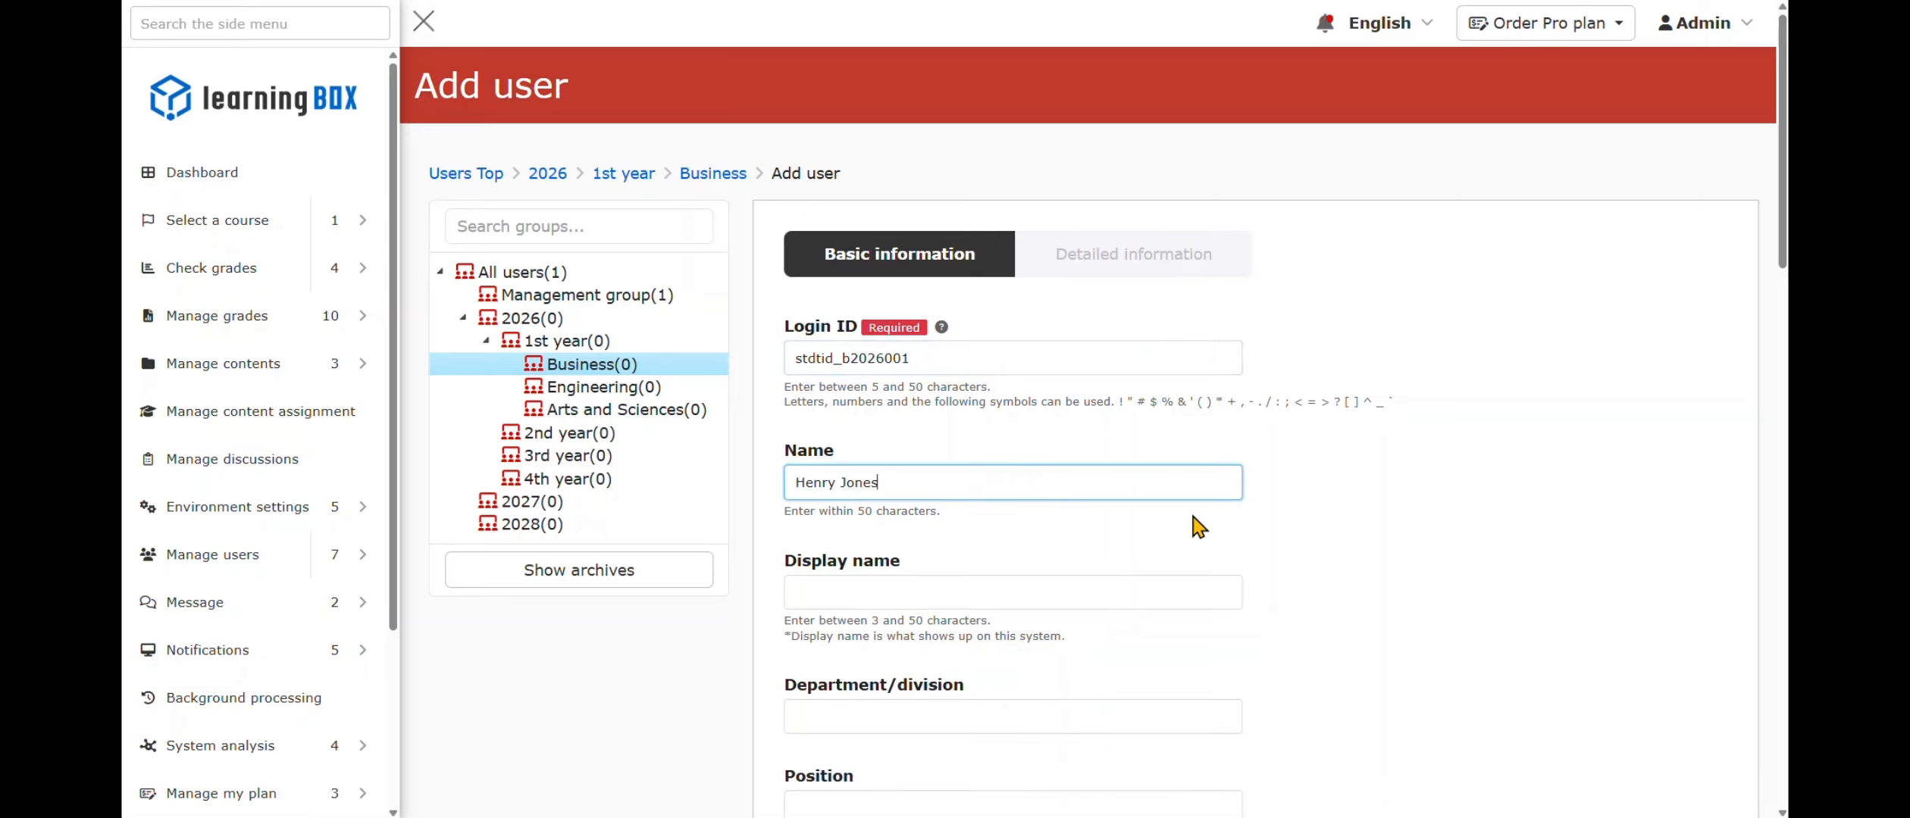
left_click(1012, 593)
type("Henry")
left_click(1469, 607)
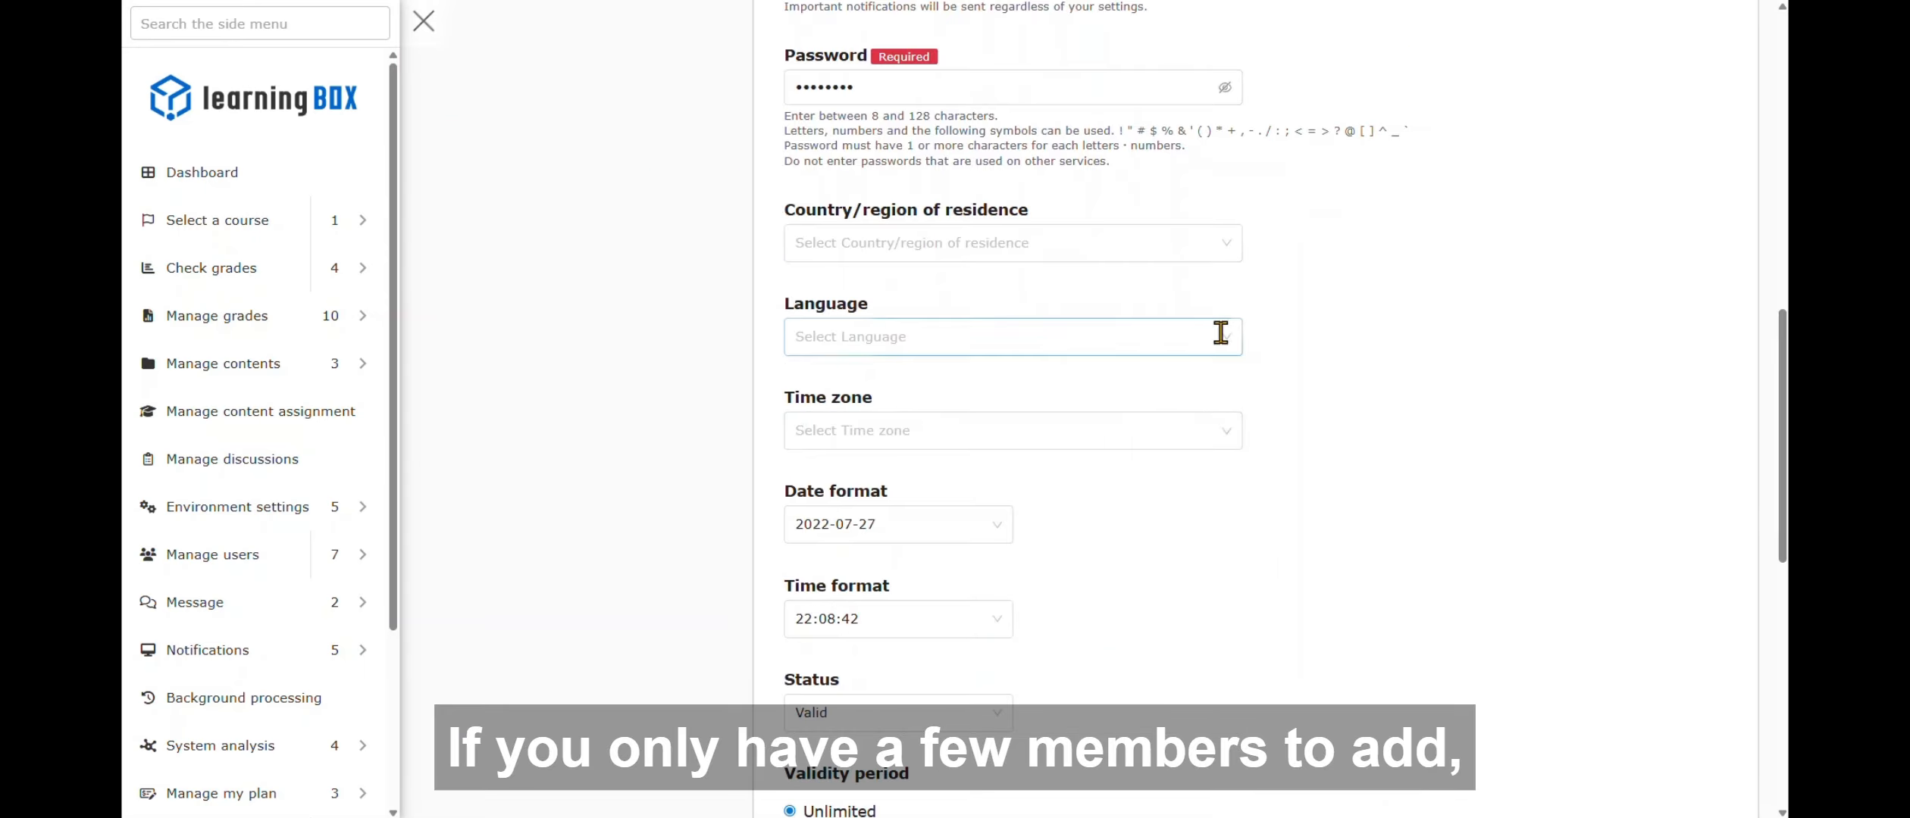
- Set the student's language to English and save the account
left_click(1232, 337)
left_click(958, 438)
scroll(1414, 438, "down", 10)
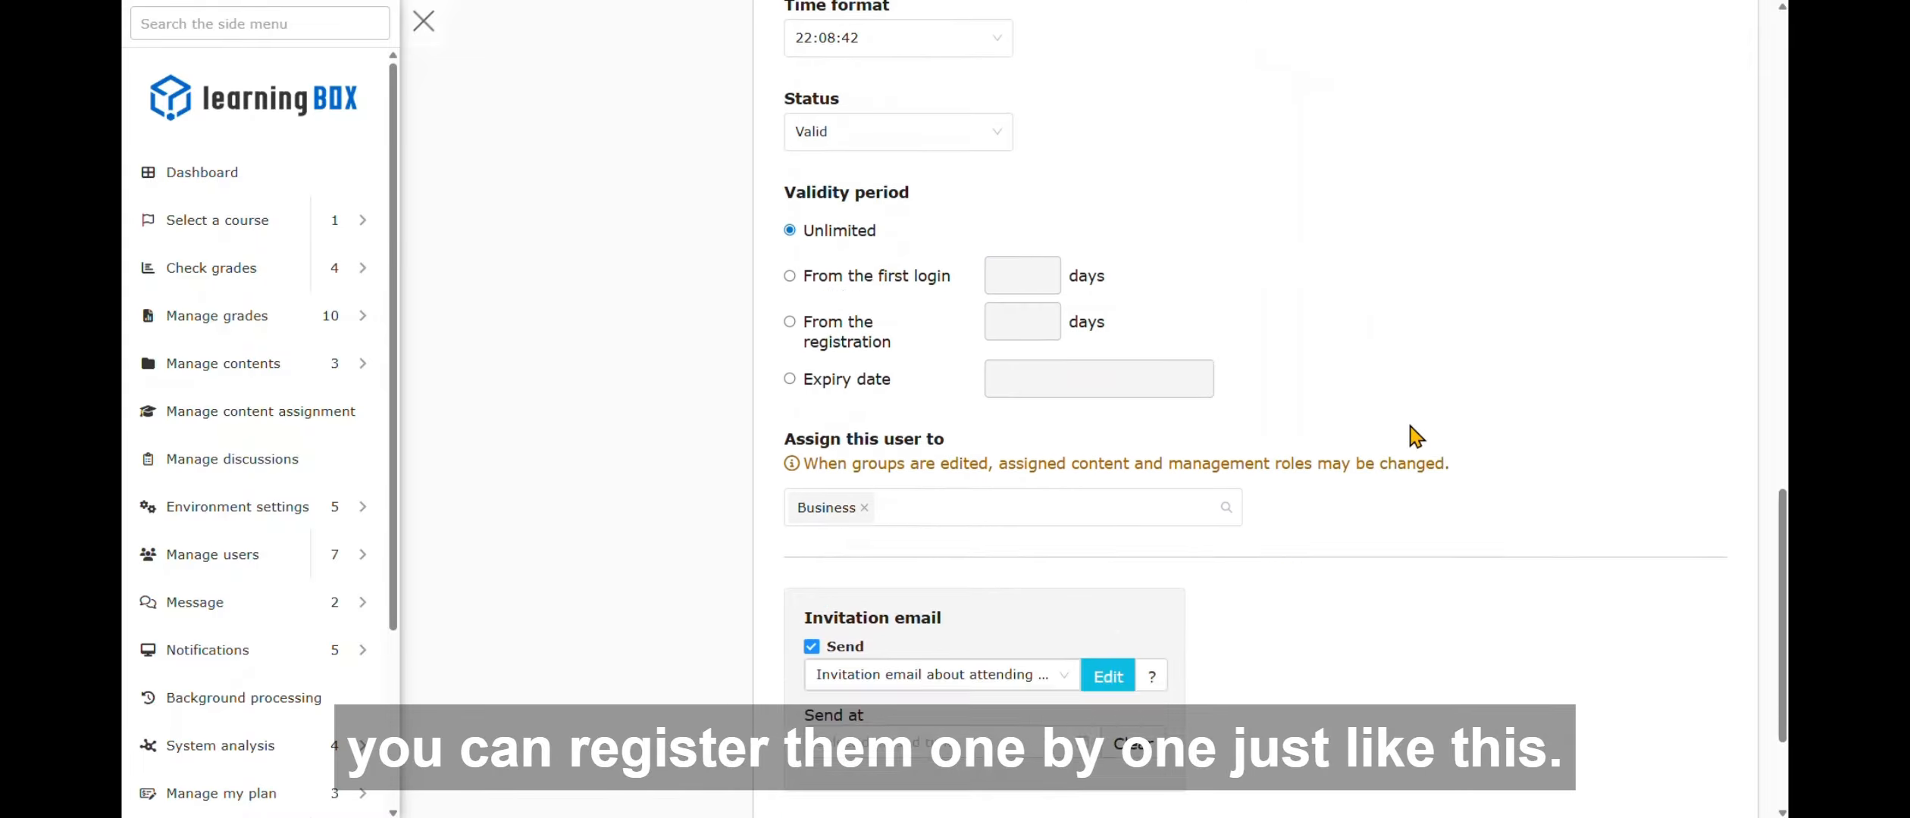
left_click(1709, 650)
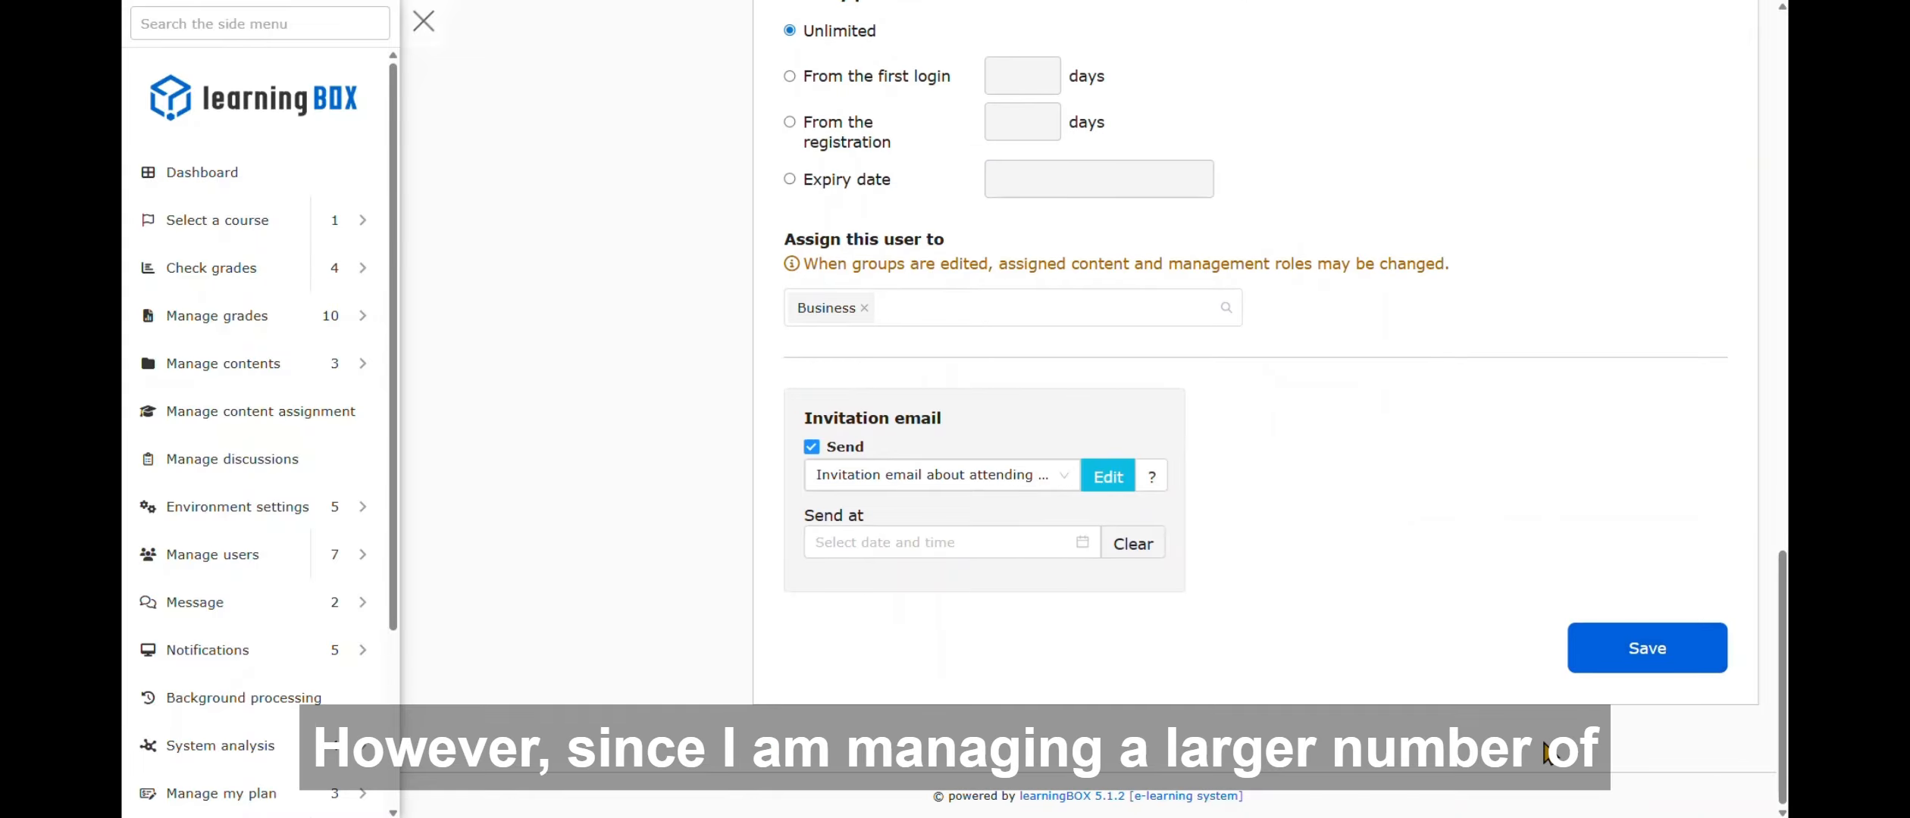
left_click(557, 371)
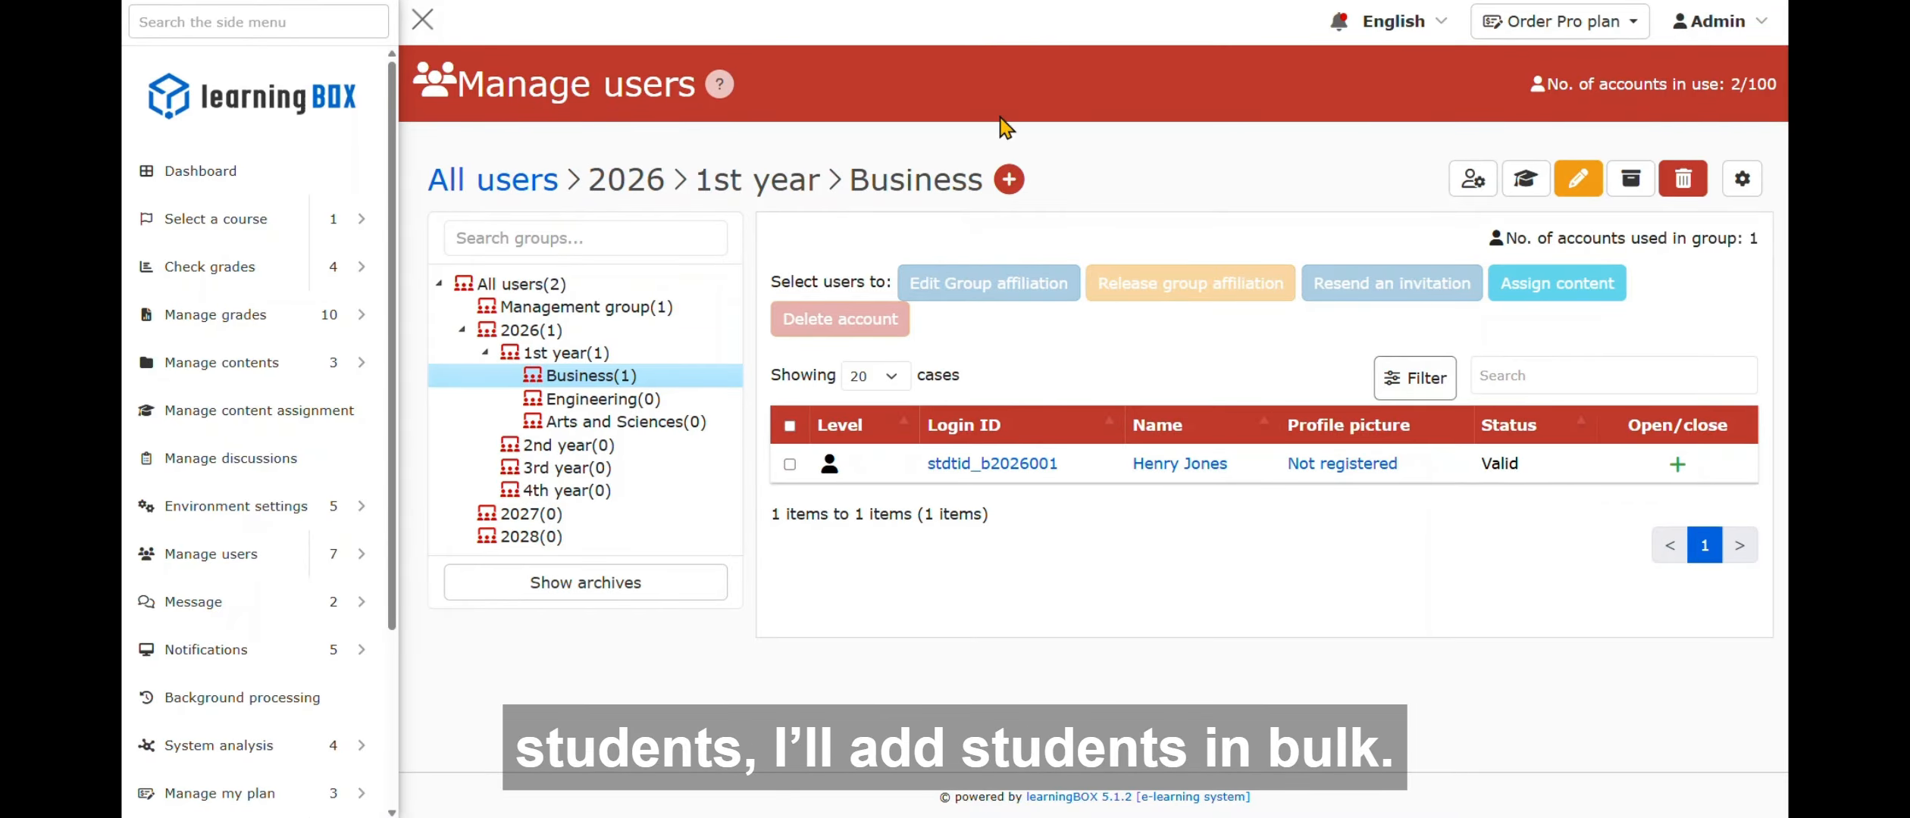
- Download the Business group's user list as a CSV file (user (13).csv)
left_click(1009, 181)
mouse_move(1106, 288)
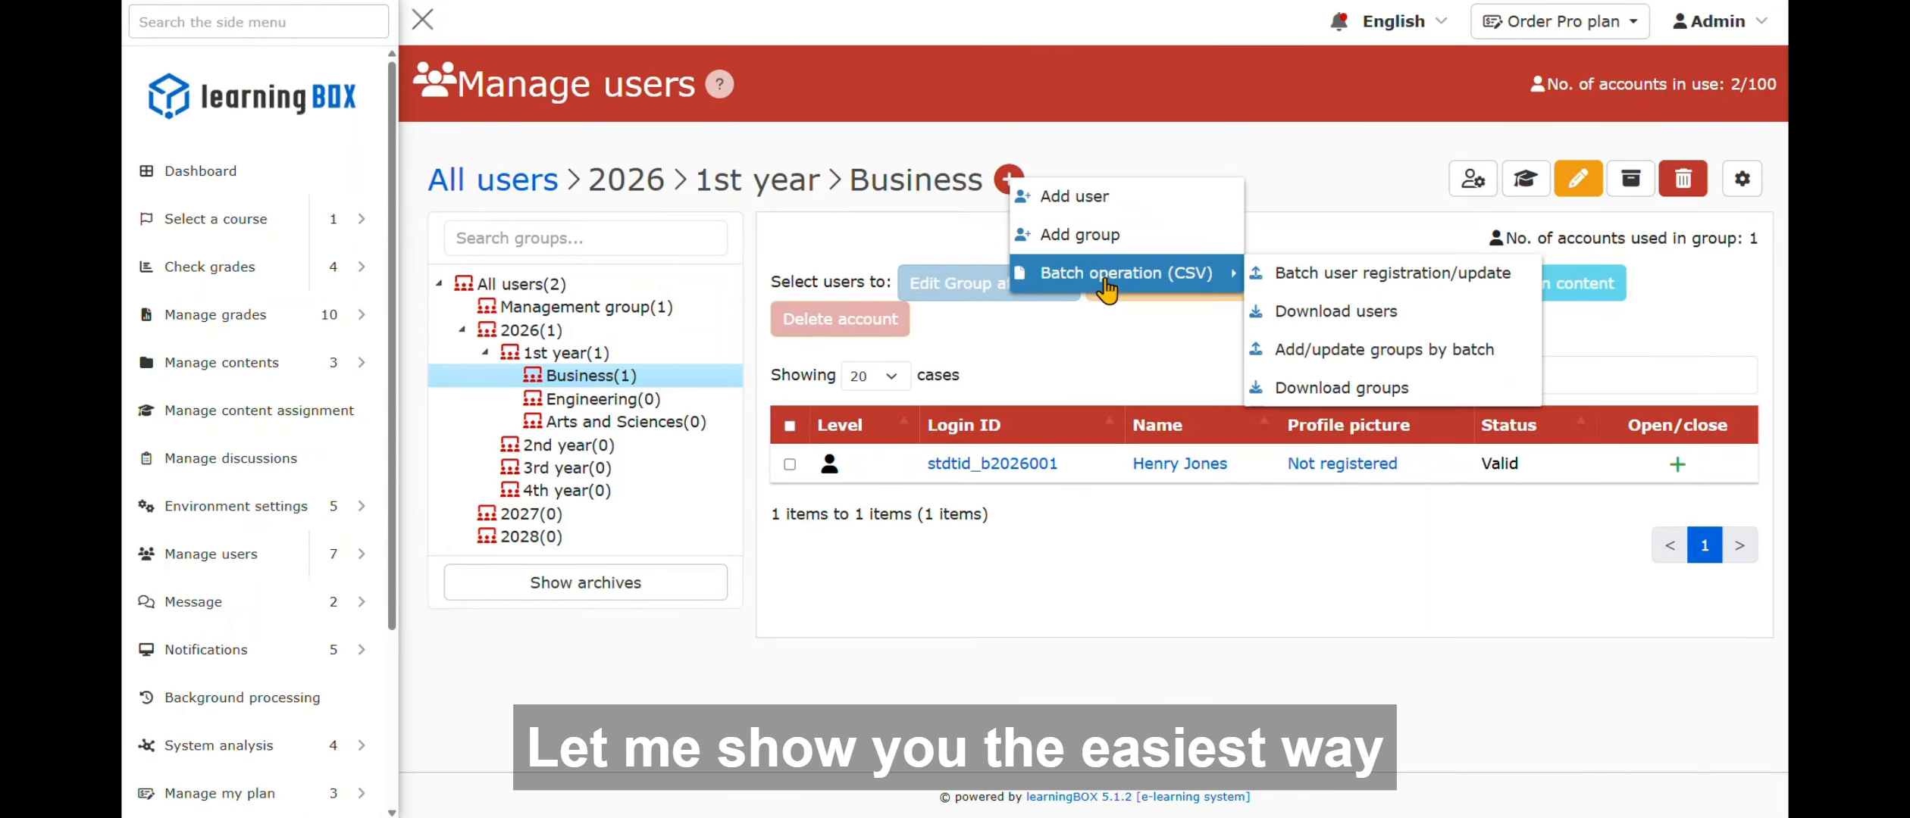
left_click(1448, 311)
scroll(1150, 341, "down", 5)
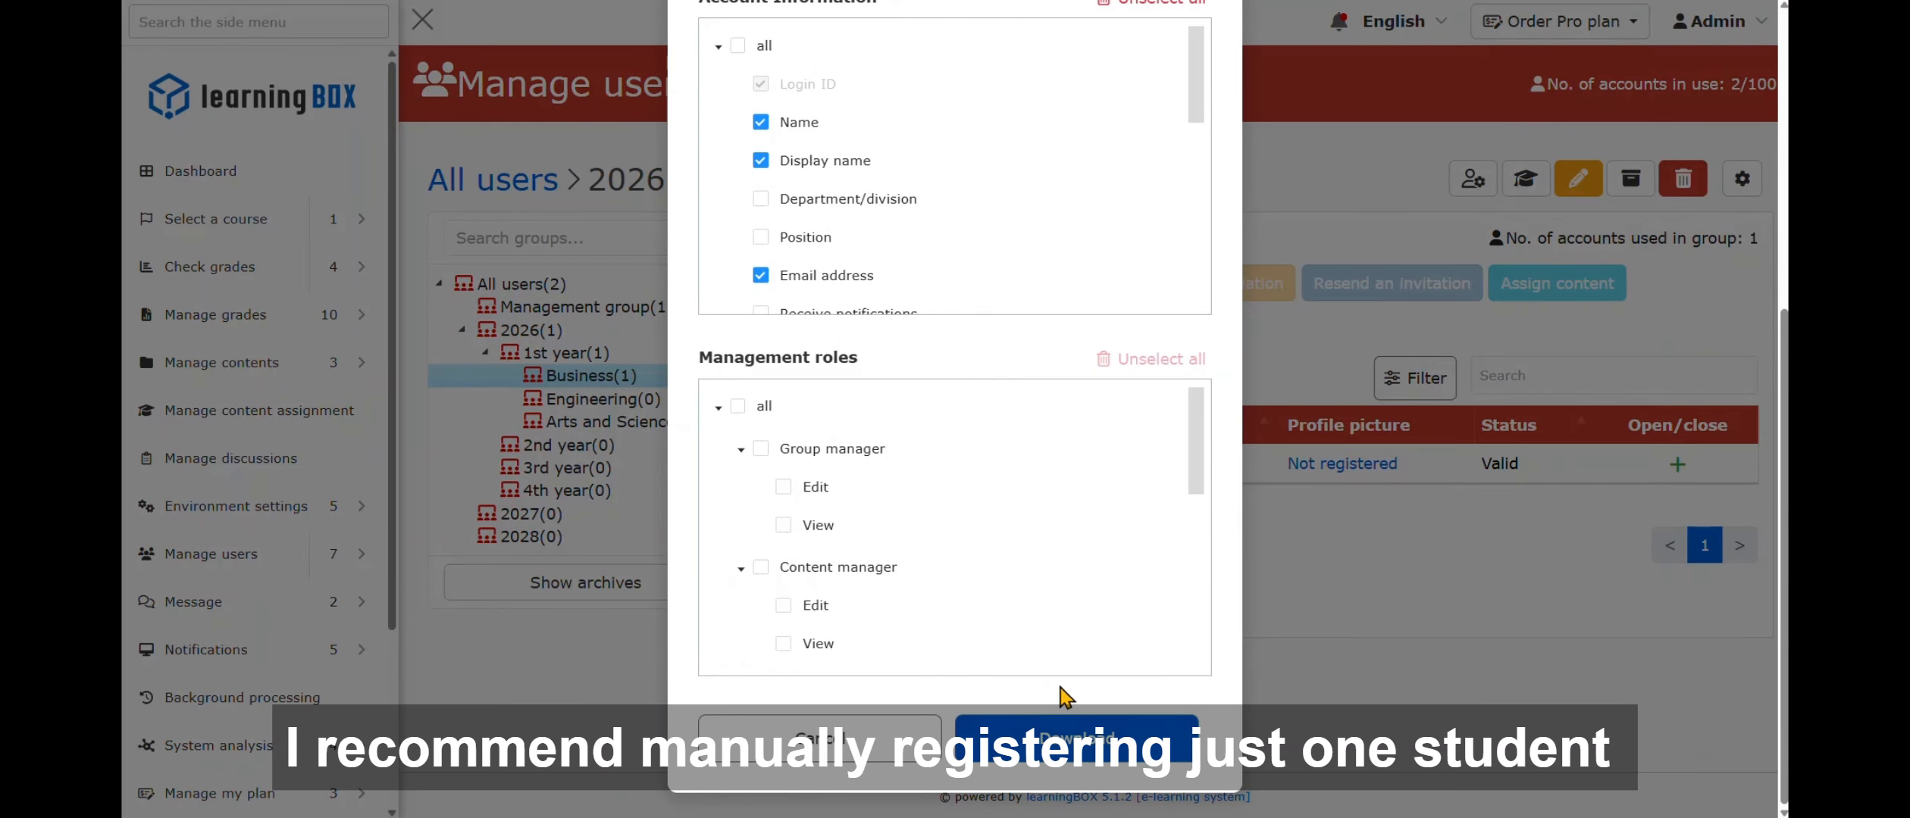
left_click(1136, 765)
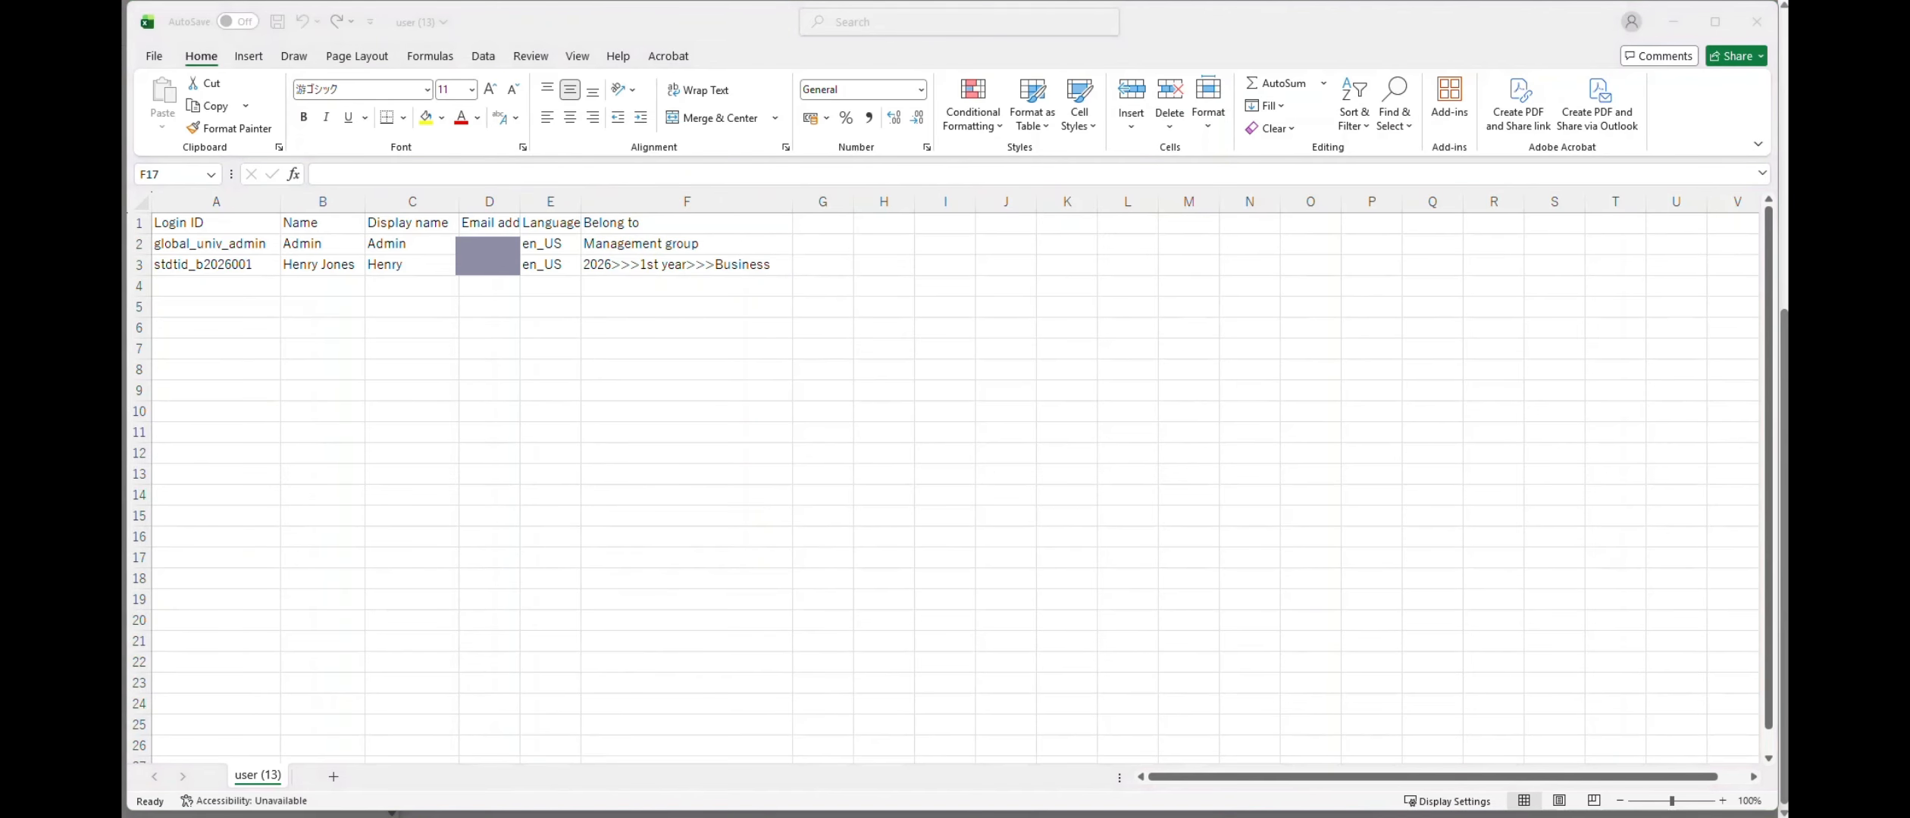
- Paste four more student rows and copy 2026>>>1st year>>>Business into their Belong to cells
left_click(216, 286)
key("ctrl+v")
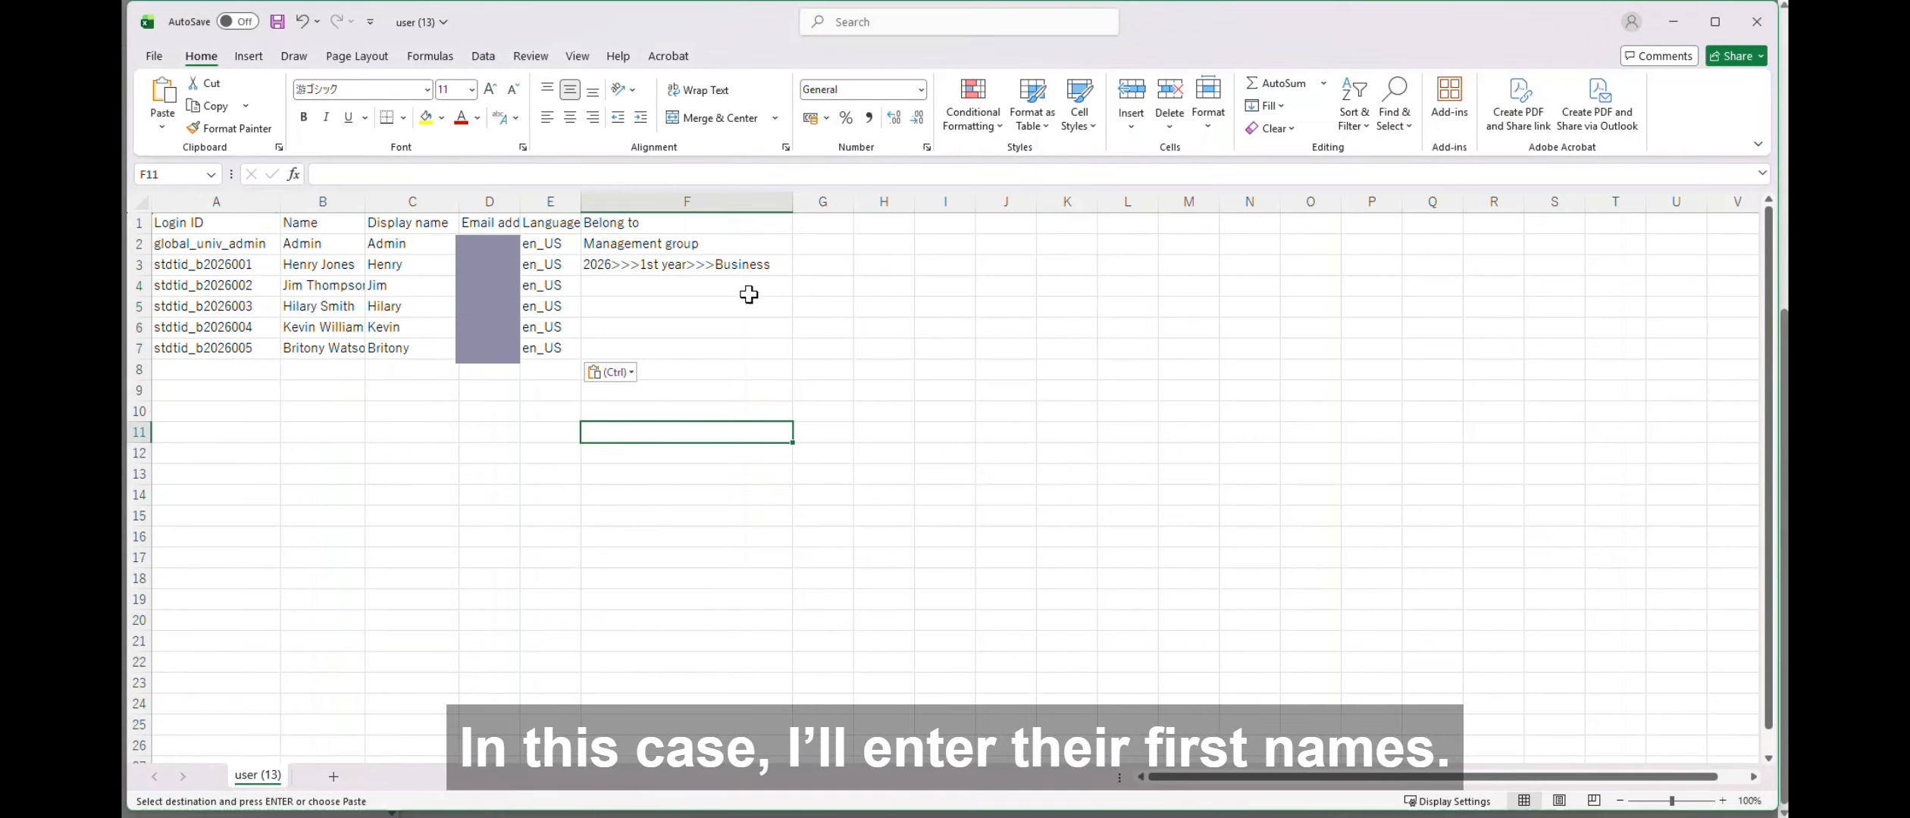
left_click(750, 291)
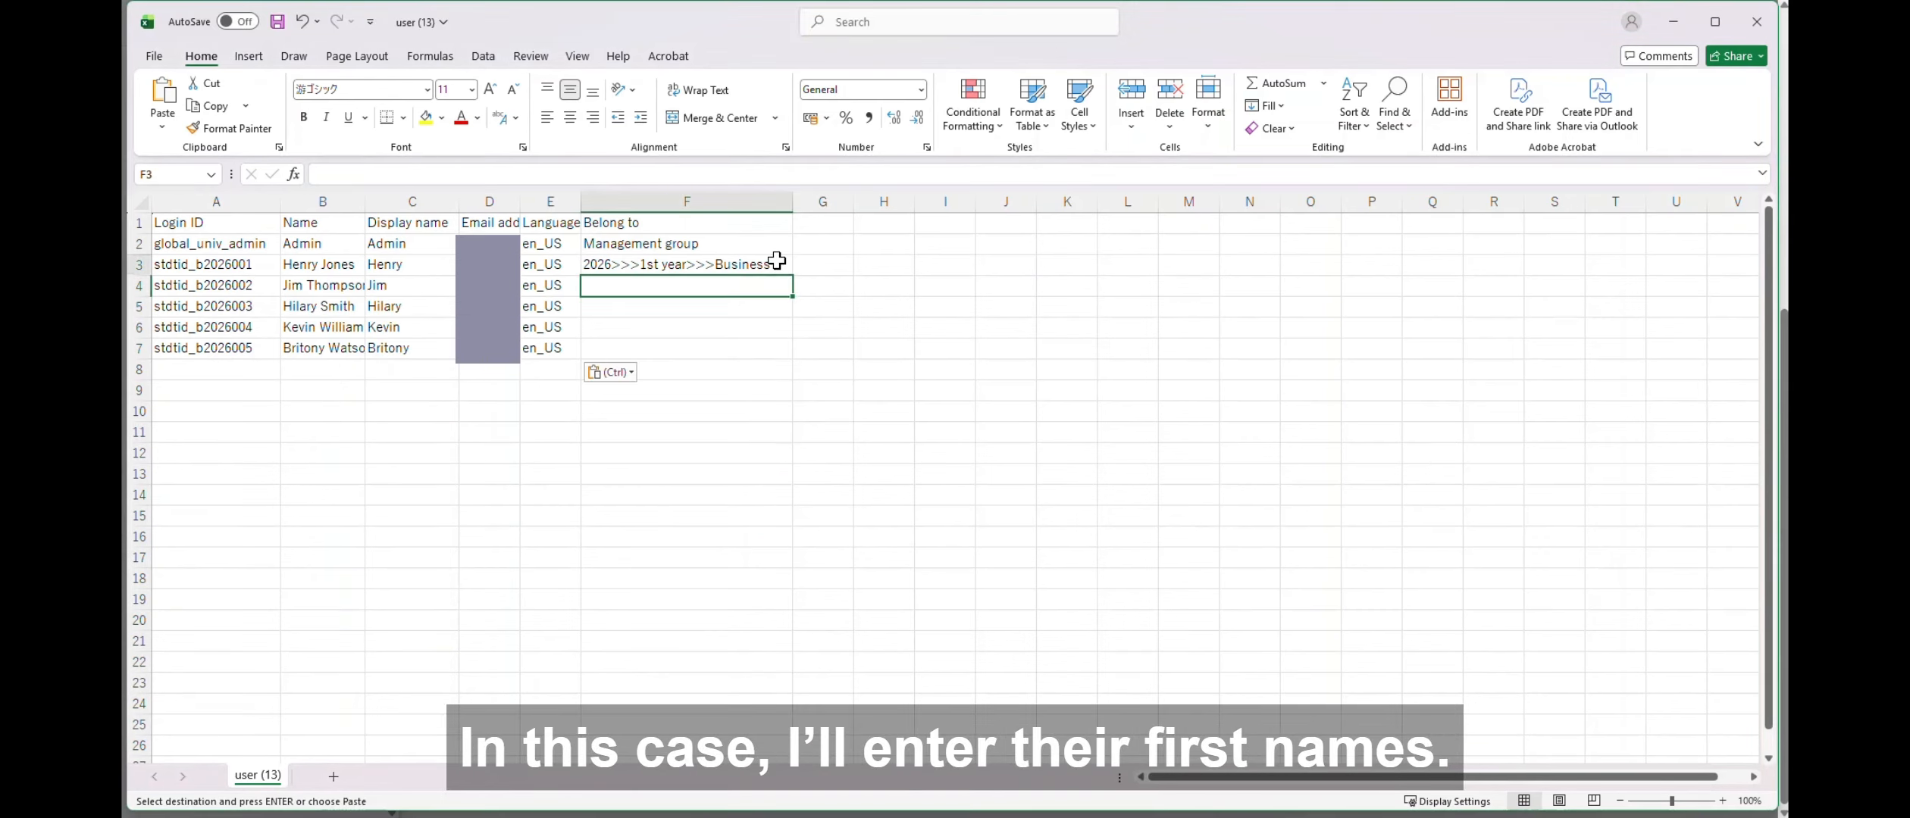
left_click(776, 260)
key("ctrl+c")
left_click_drag(742, 290, 751, 344)
left_click(879, 435)
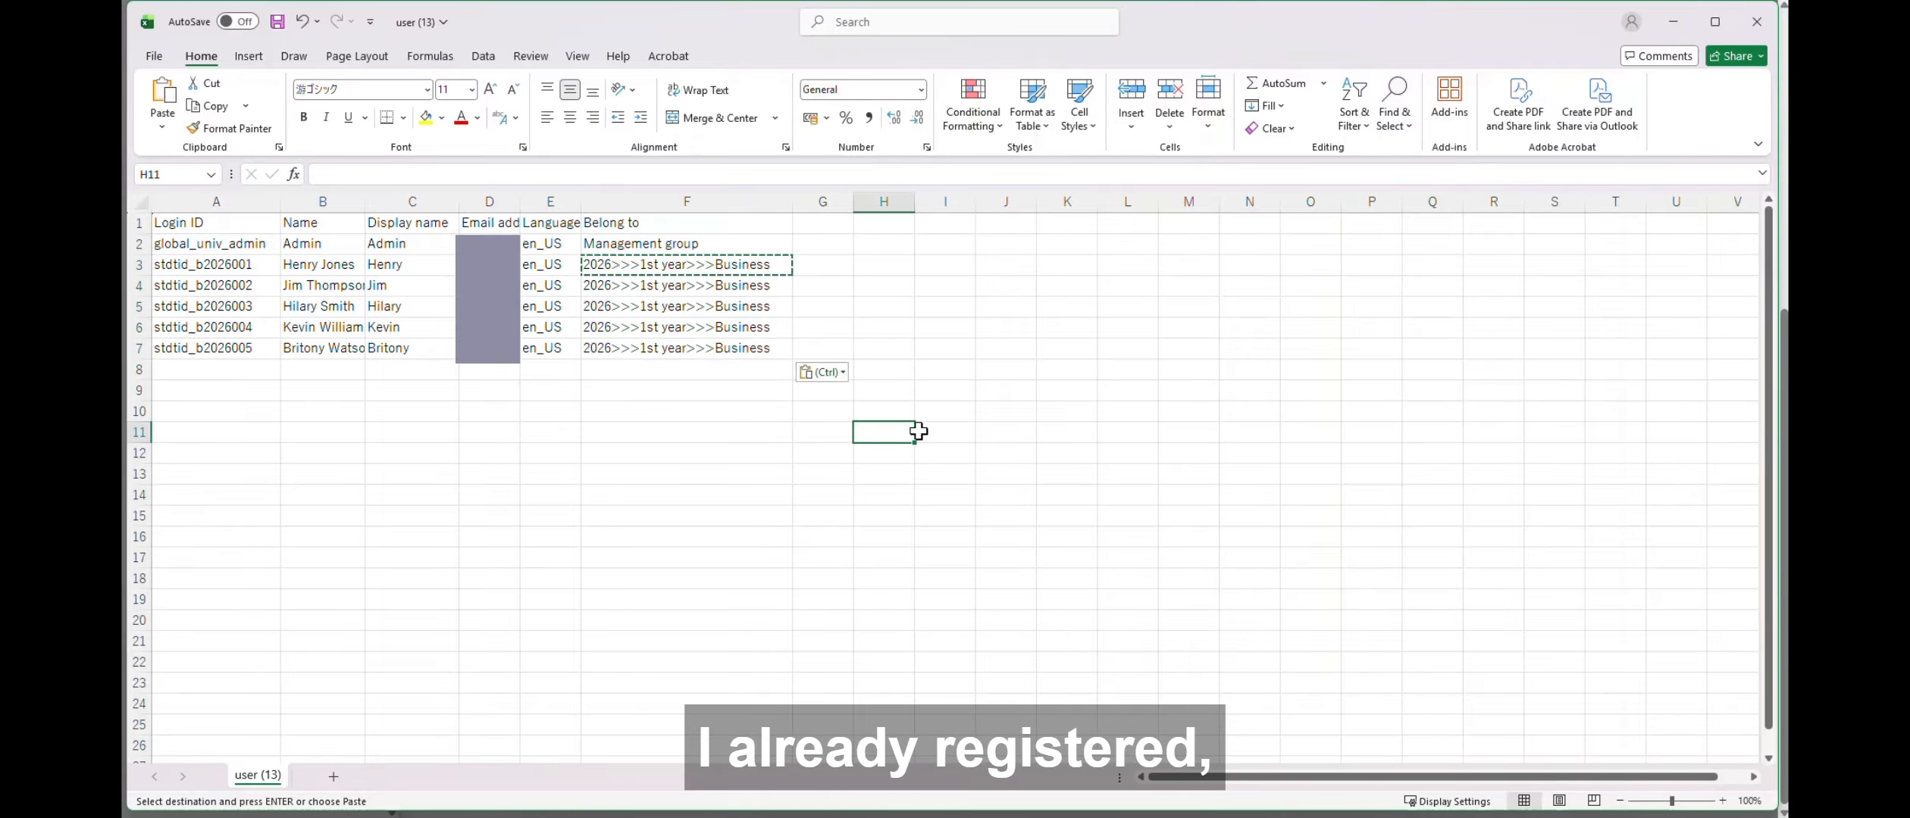
key("Escape")
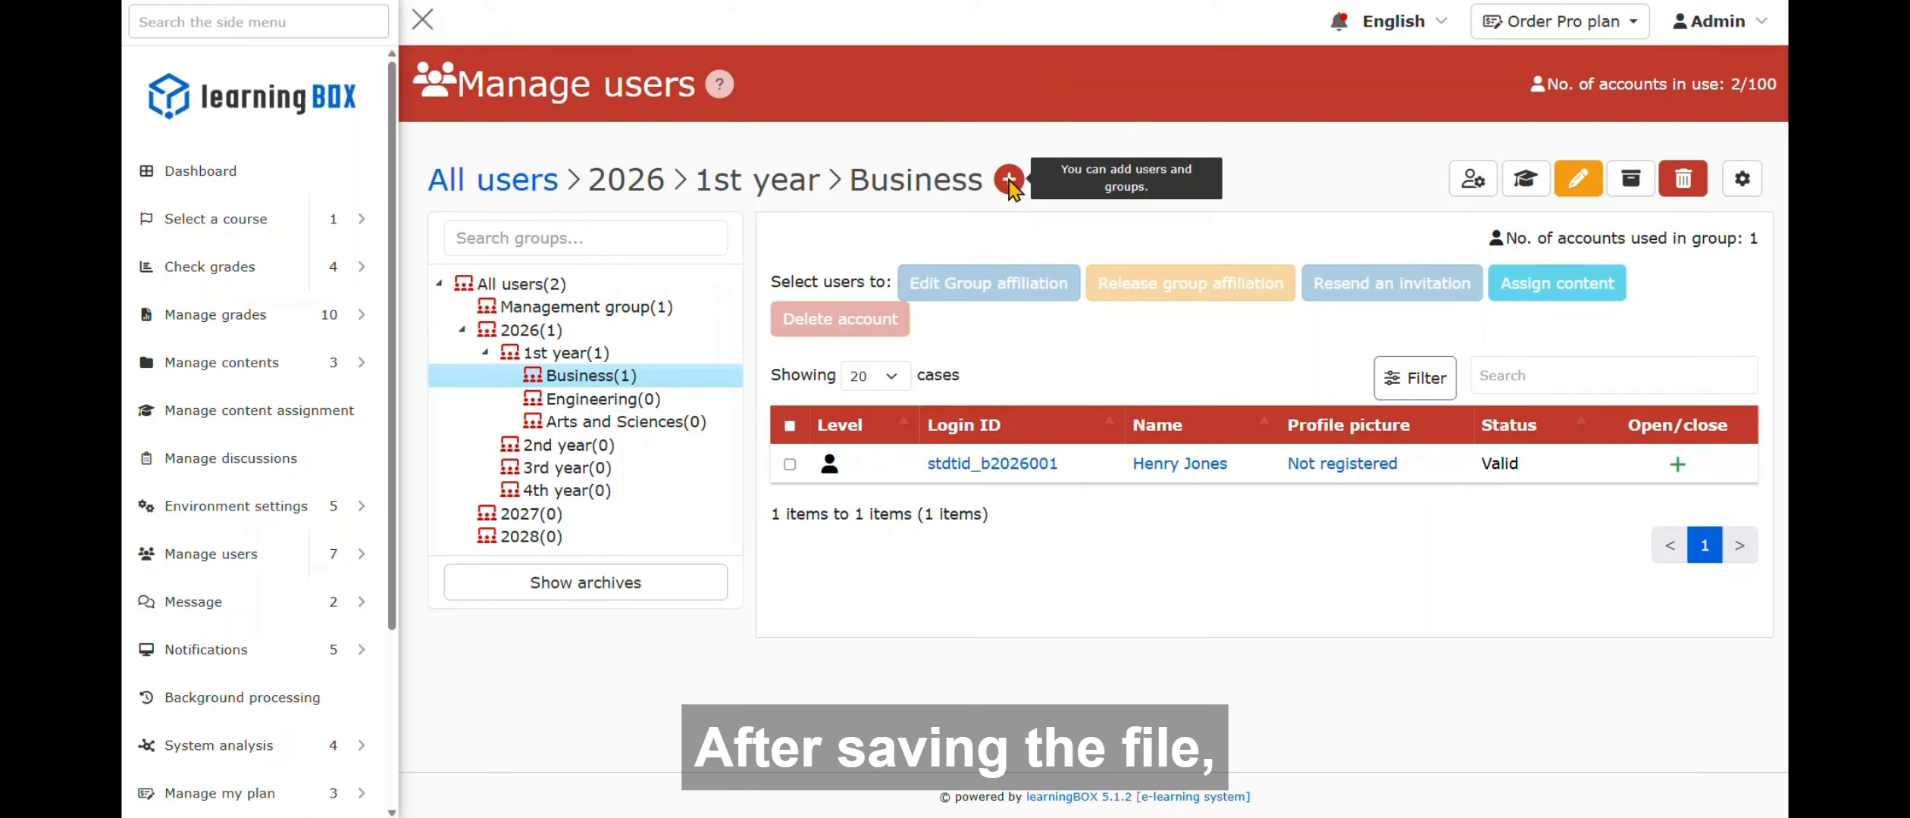
- Upload user (13).csv for batch user registration and check it for errors
left_click(1010, 185)
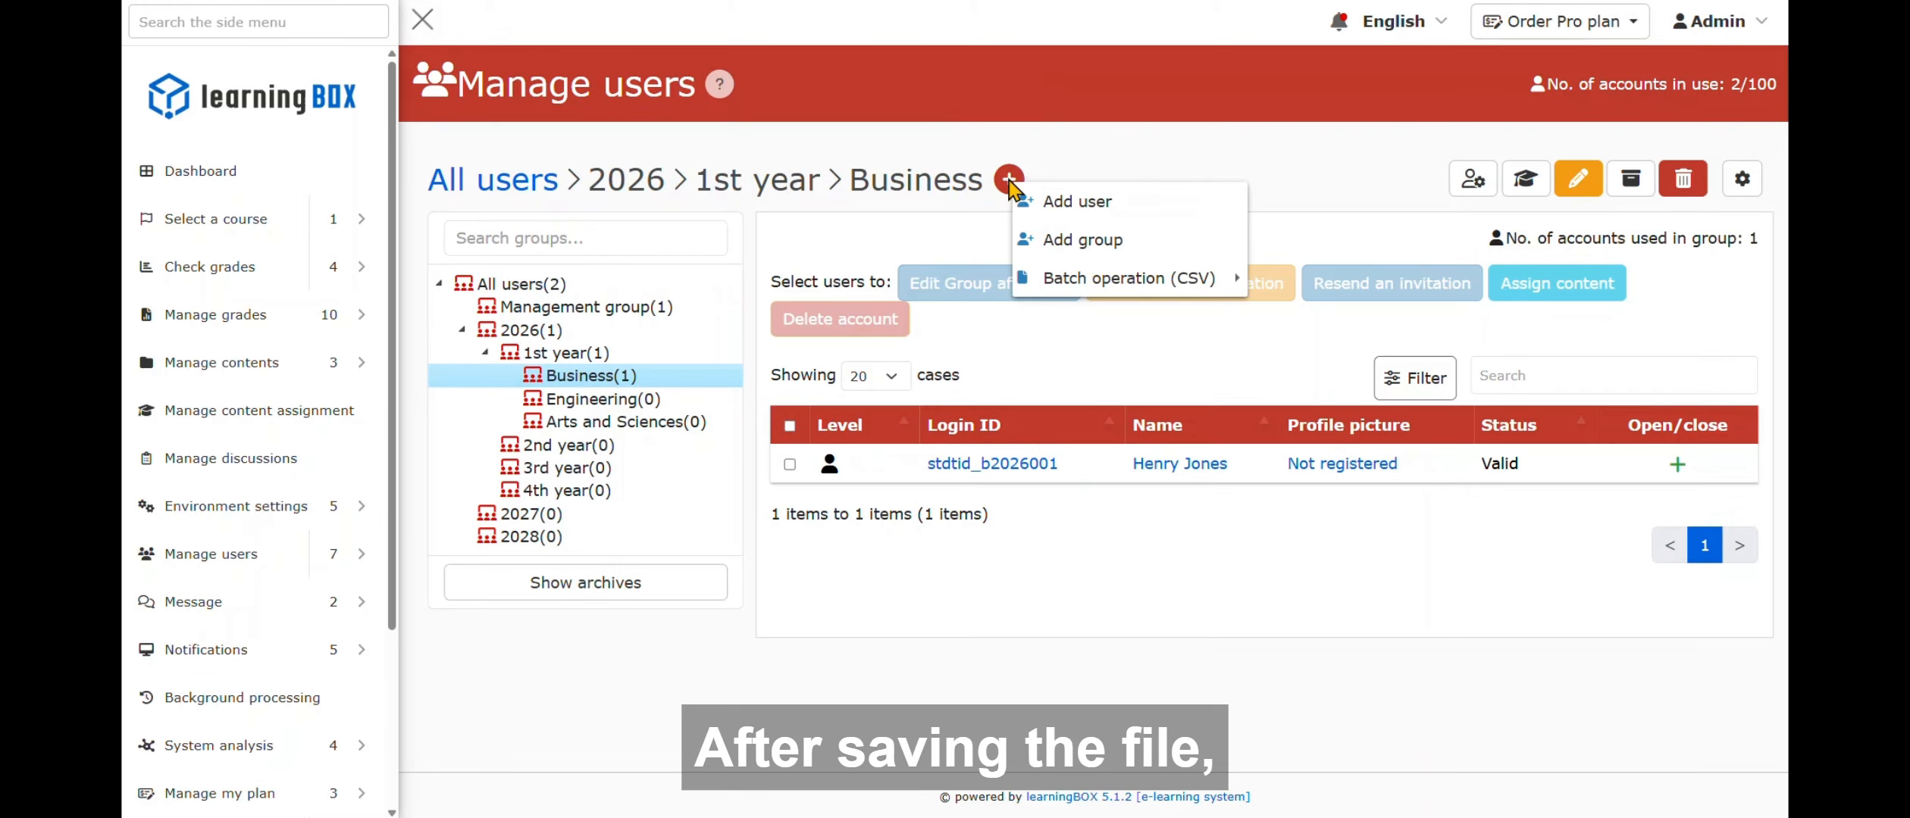
mouse_move(1133, 285)
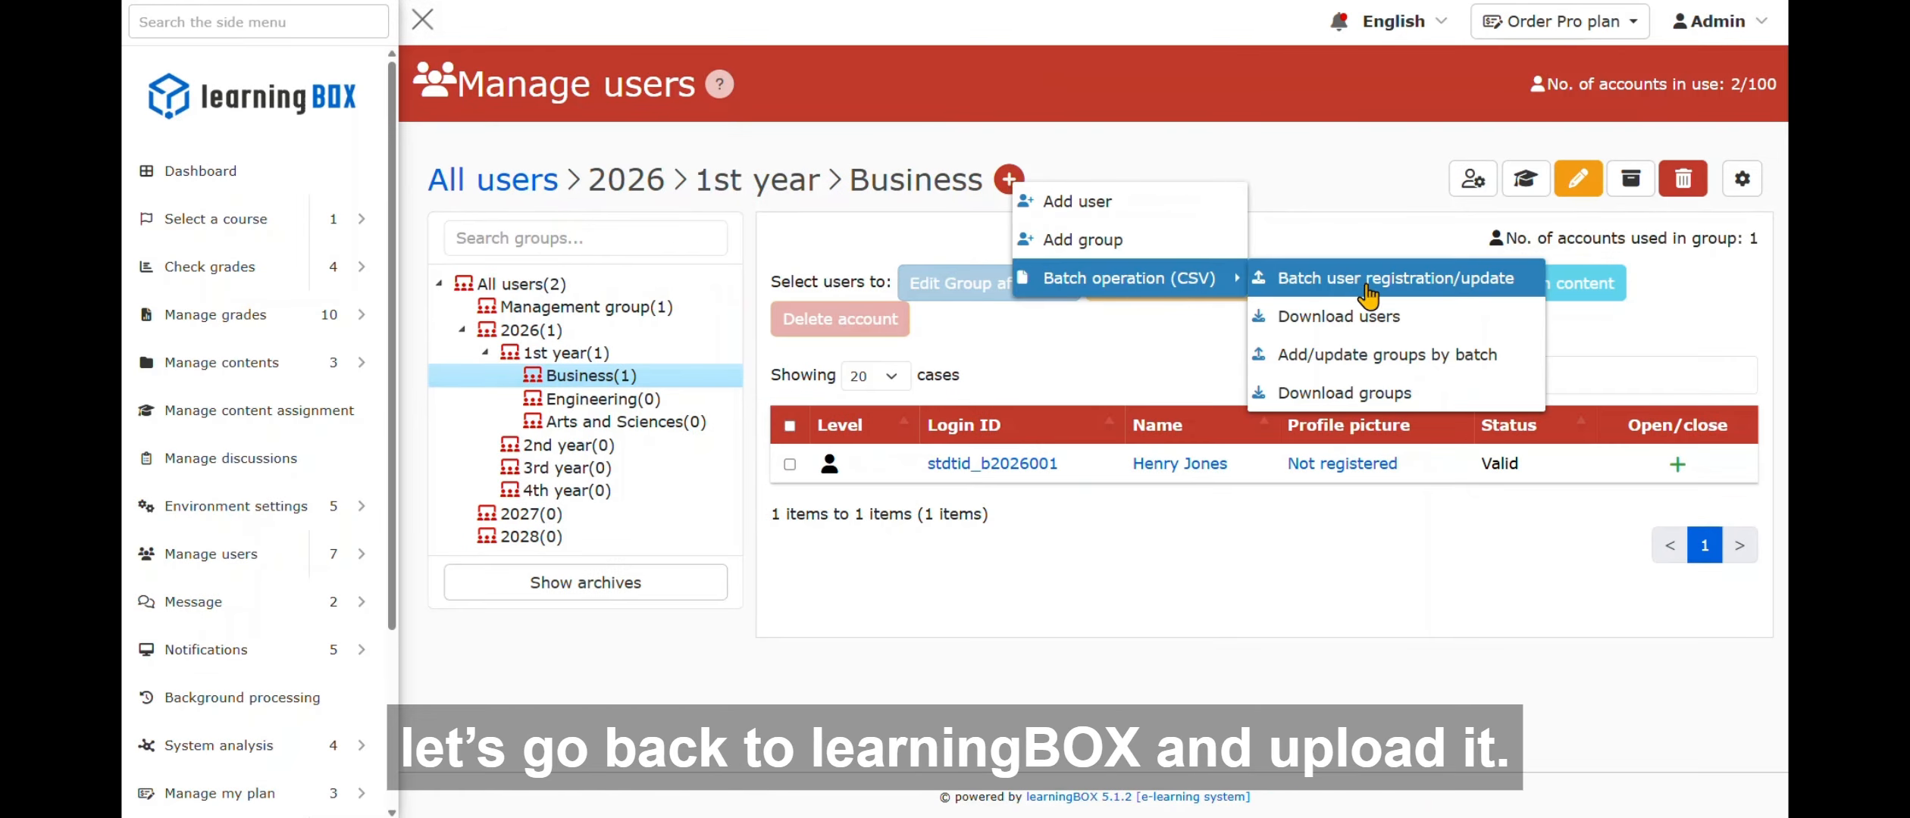
left_click(1514, 286)
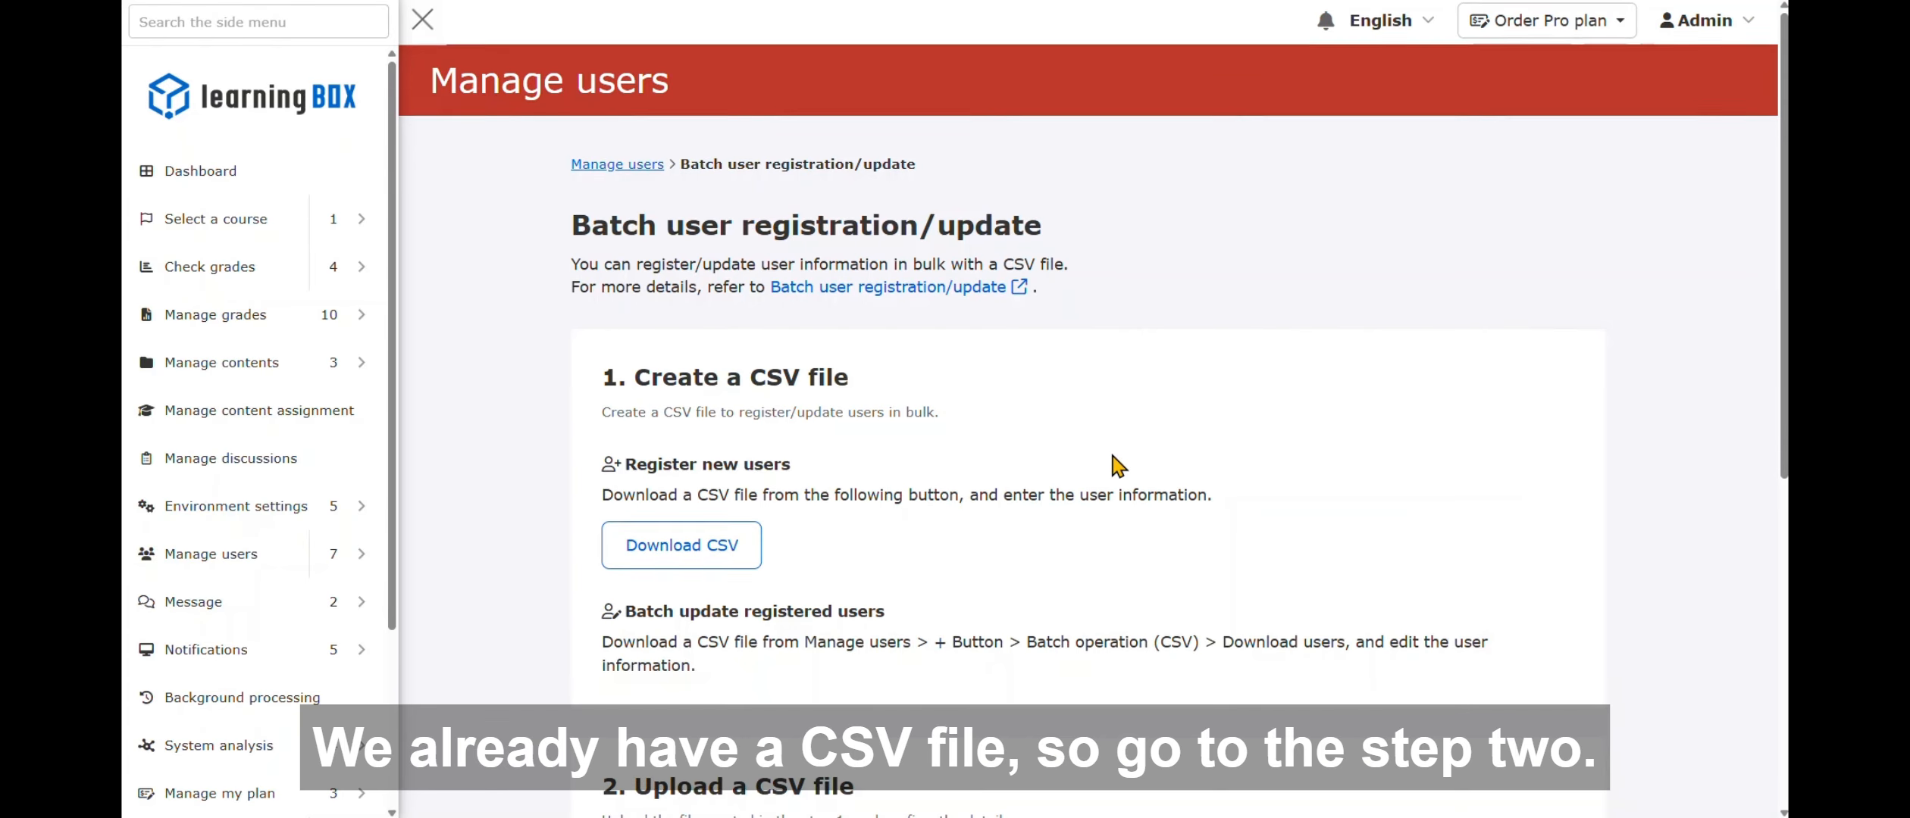
scroll(1117, 465, "down", 6)
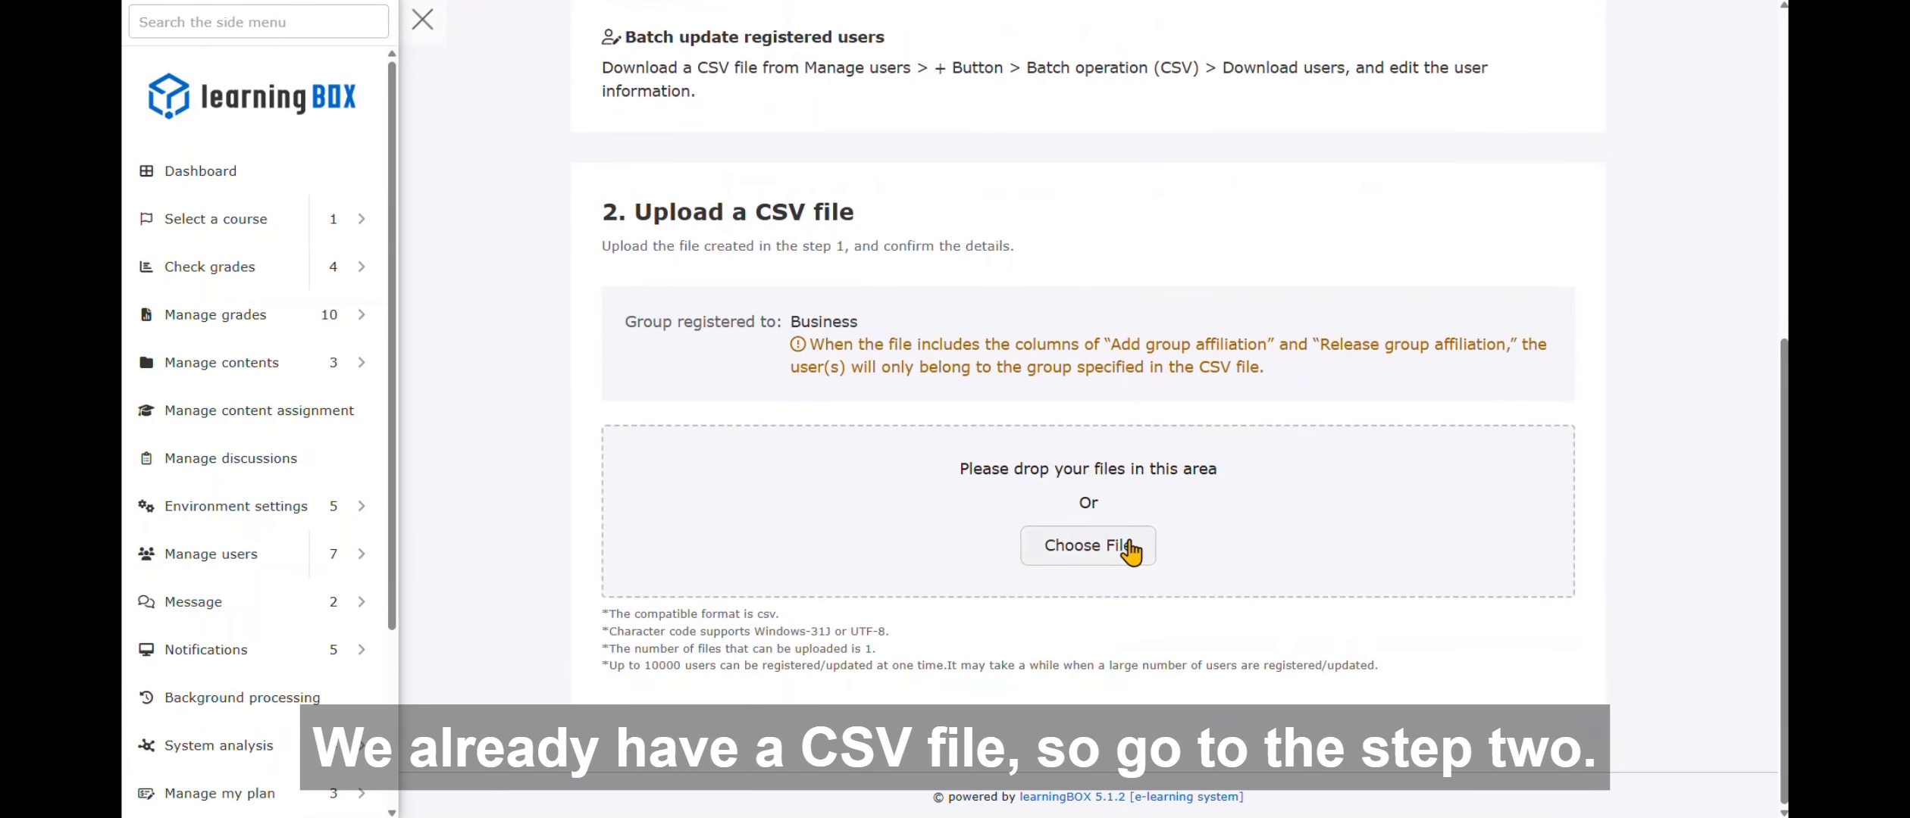
left_click_drag(1909, 651, 1008, 545)
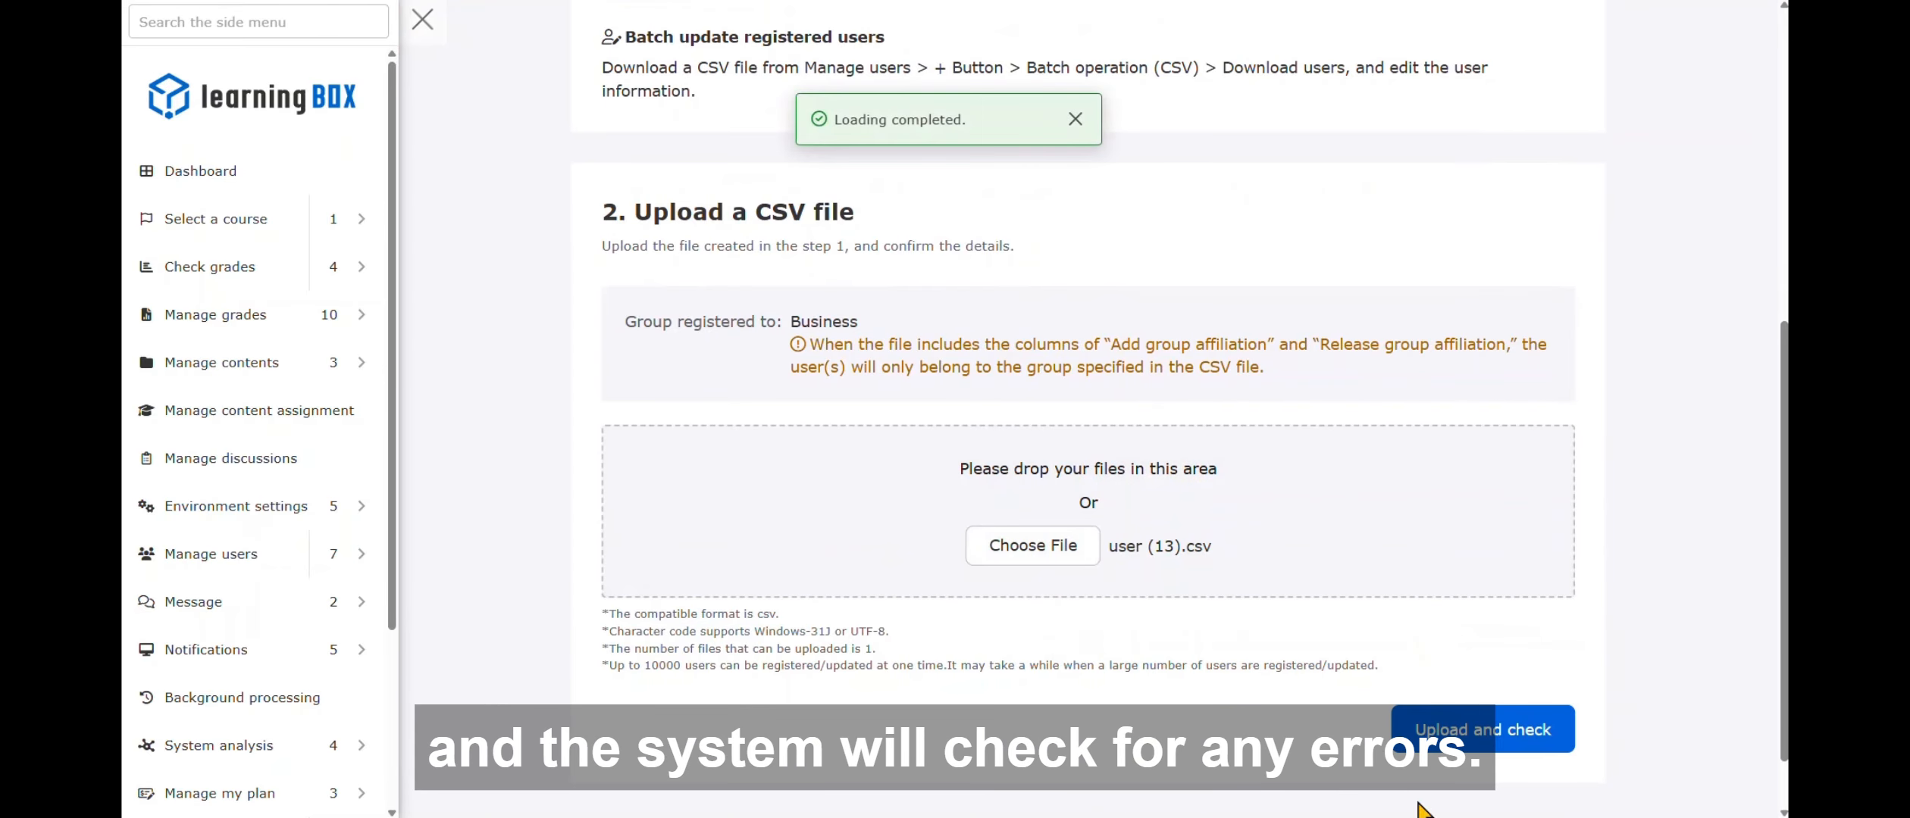
left_click(1573, 727)
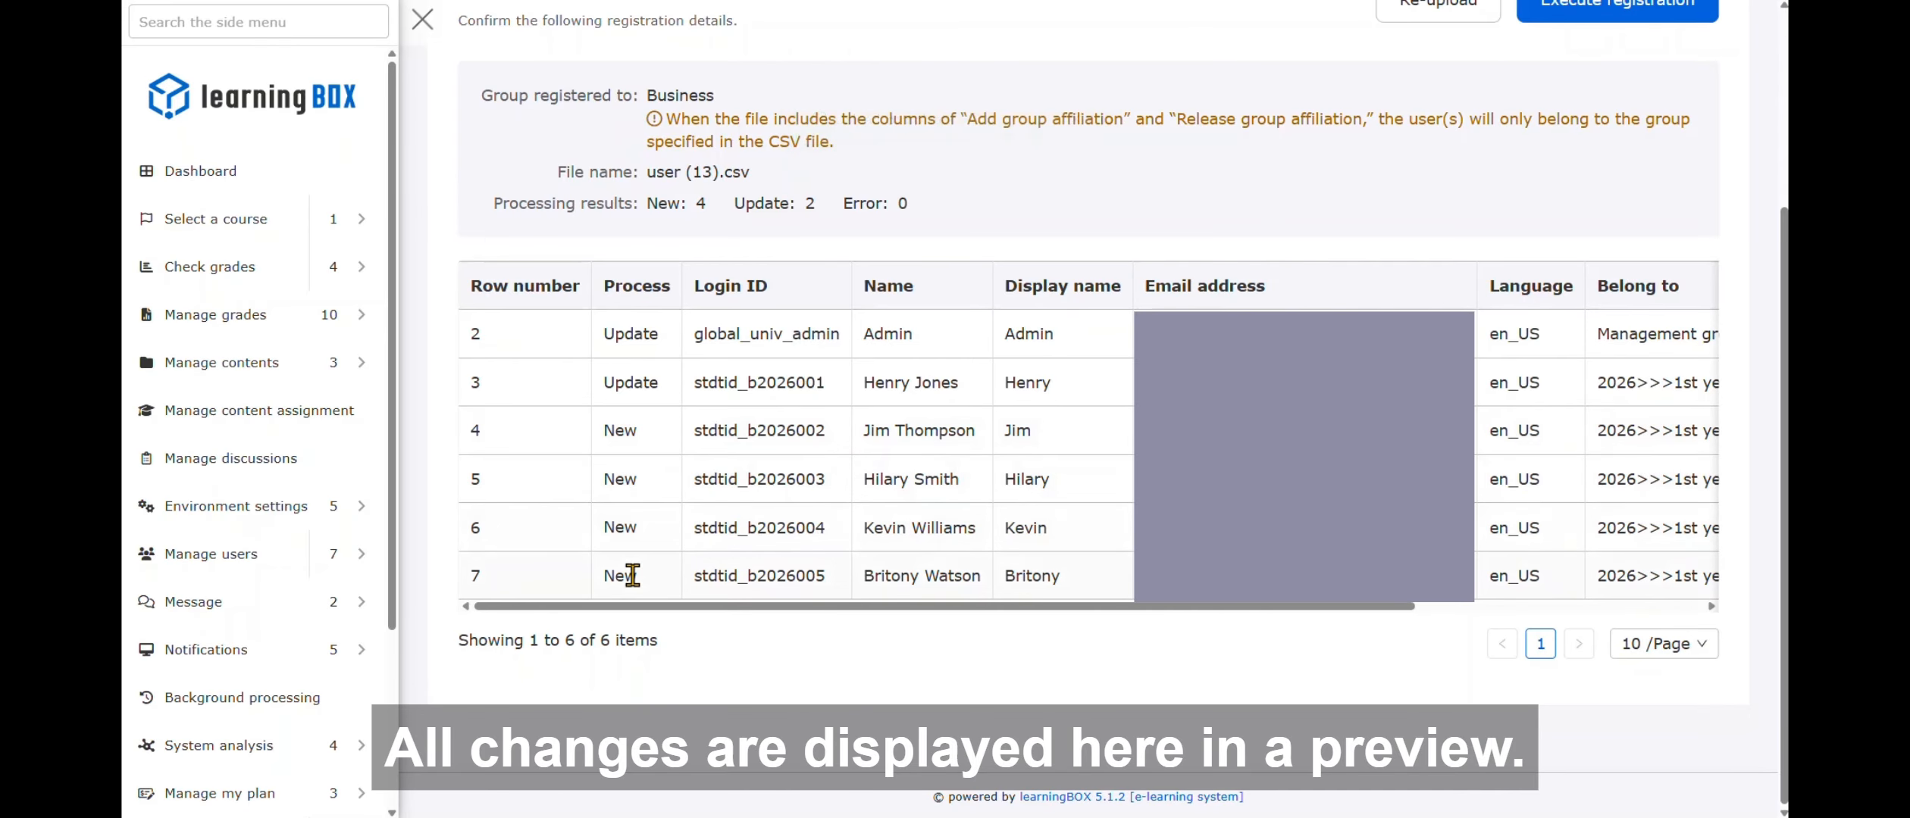
- Execute the batch registration, keeping the current invitation time
scroll(1288, 614, "up", 3)
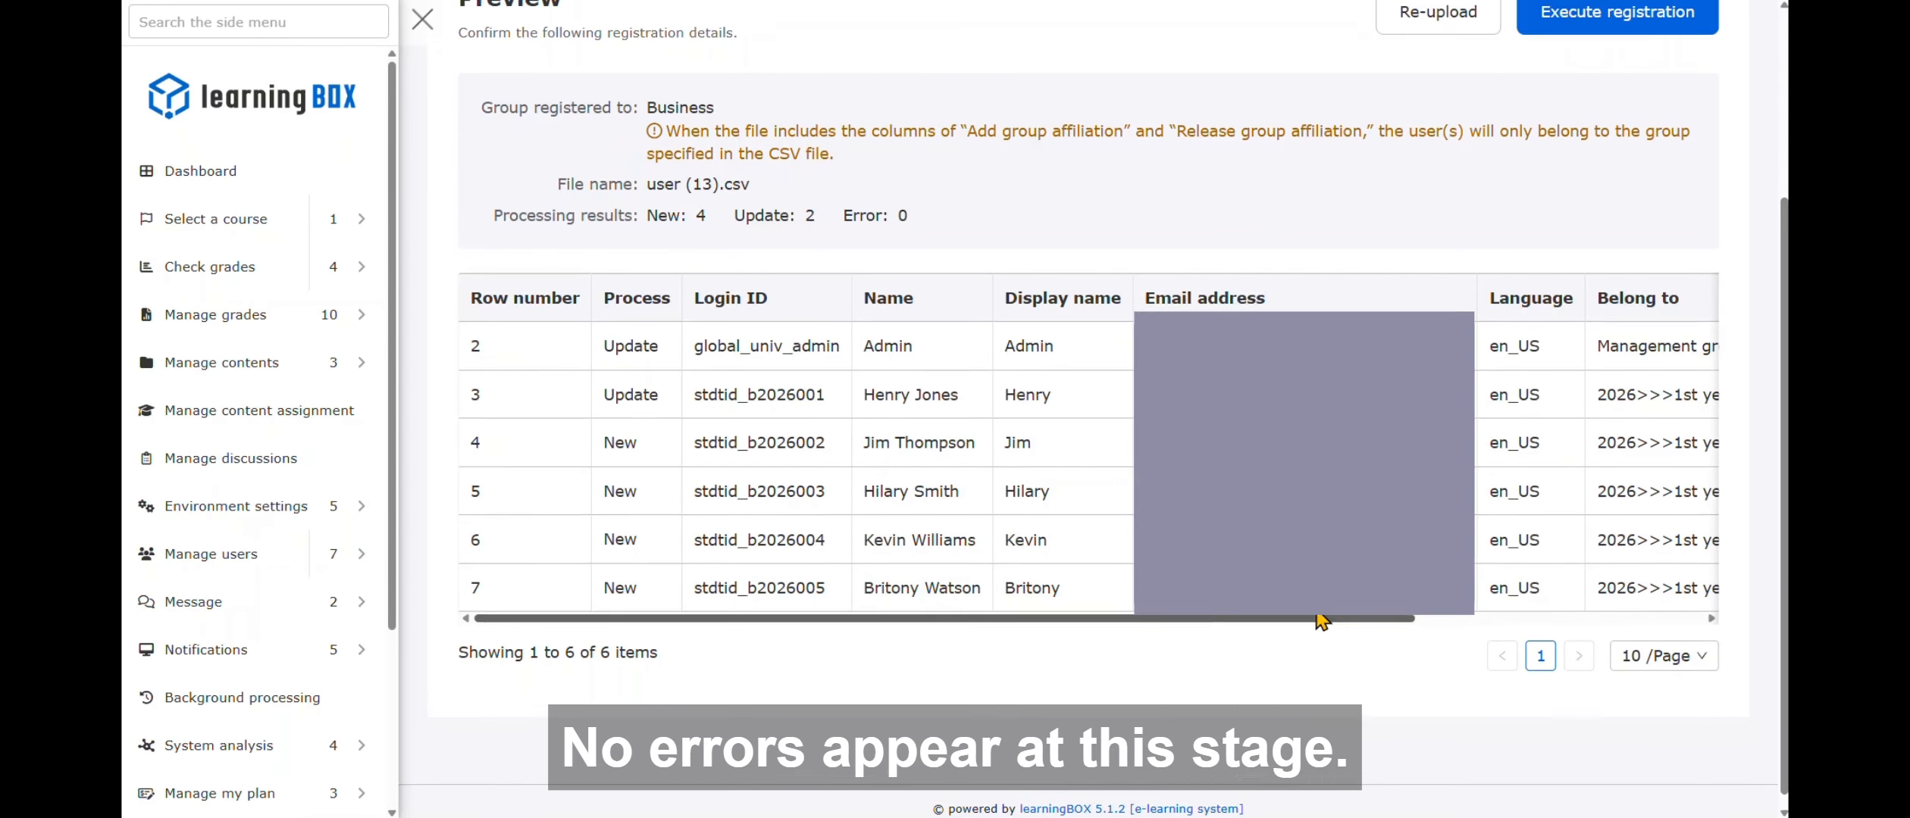
left_click(1643, 190)
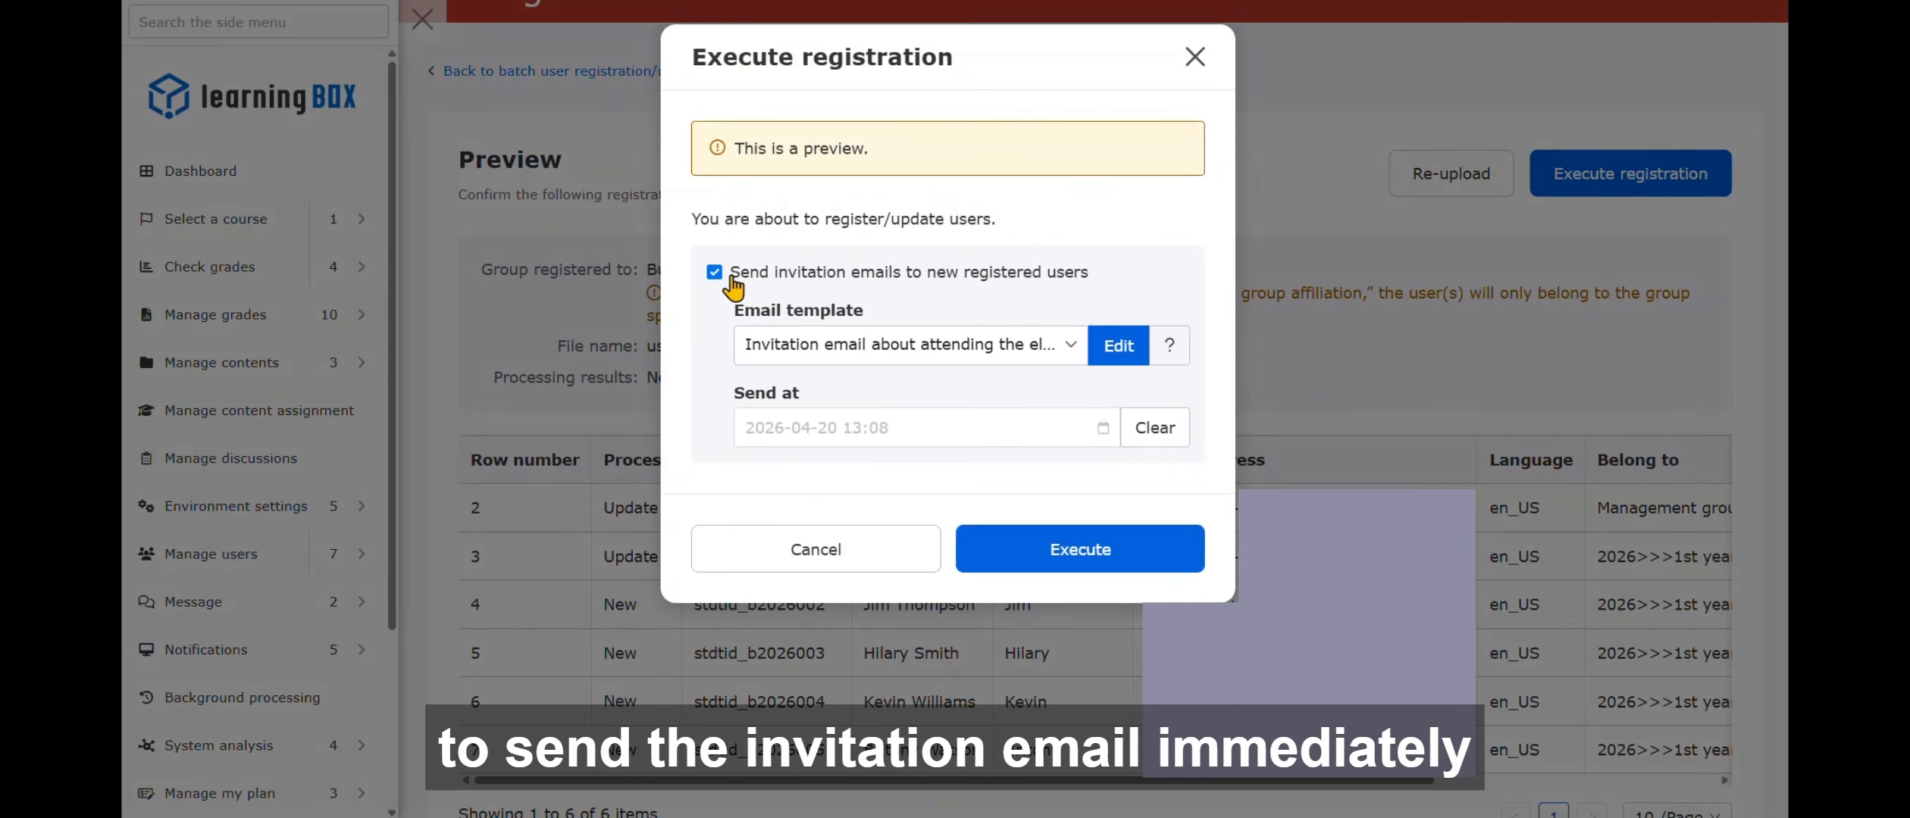
left_click(1015, 427)
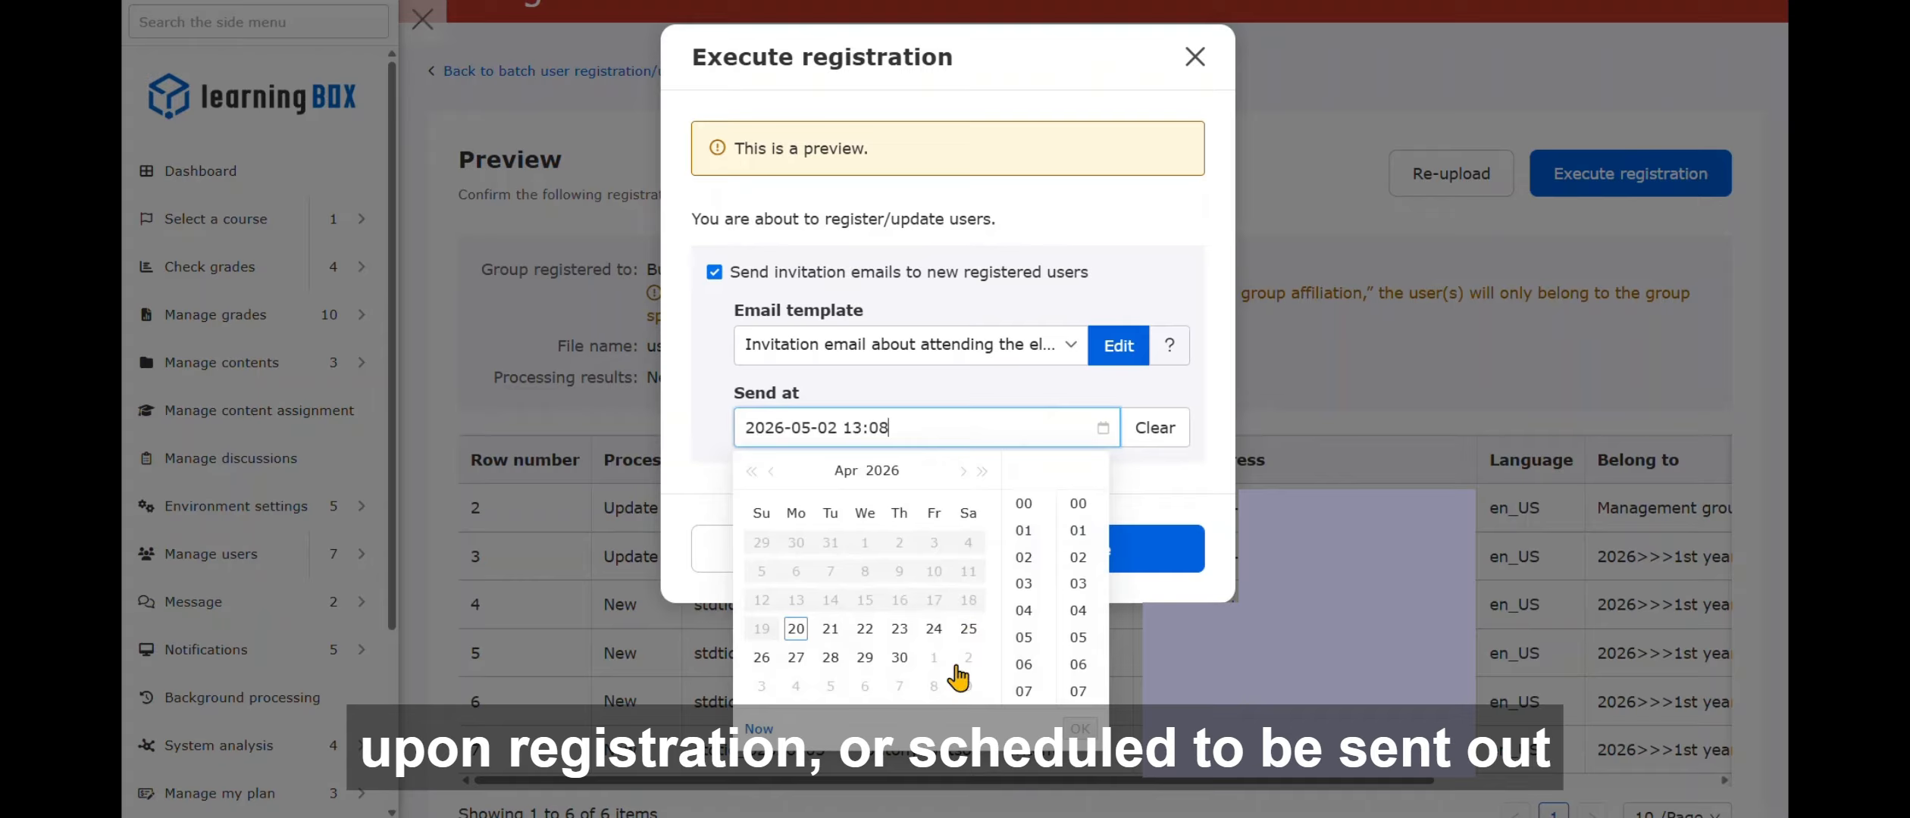
left_click(973, 387)
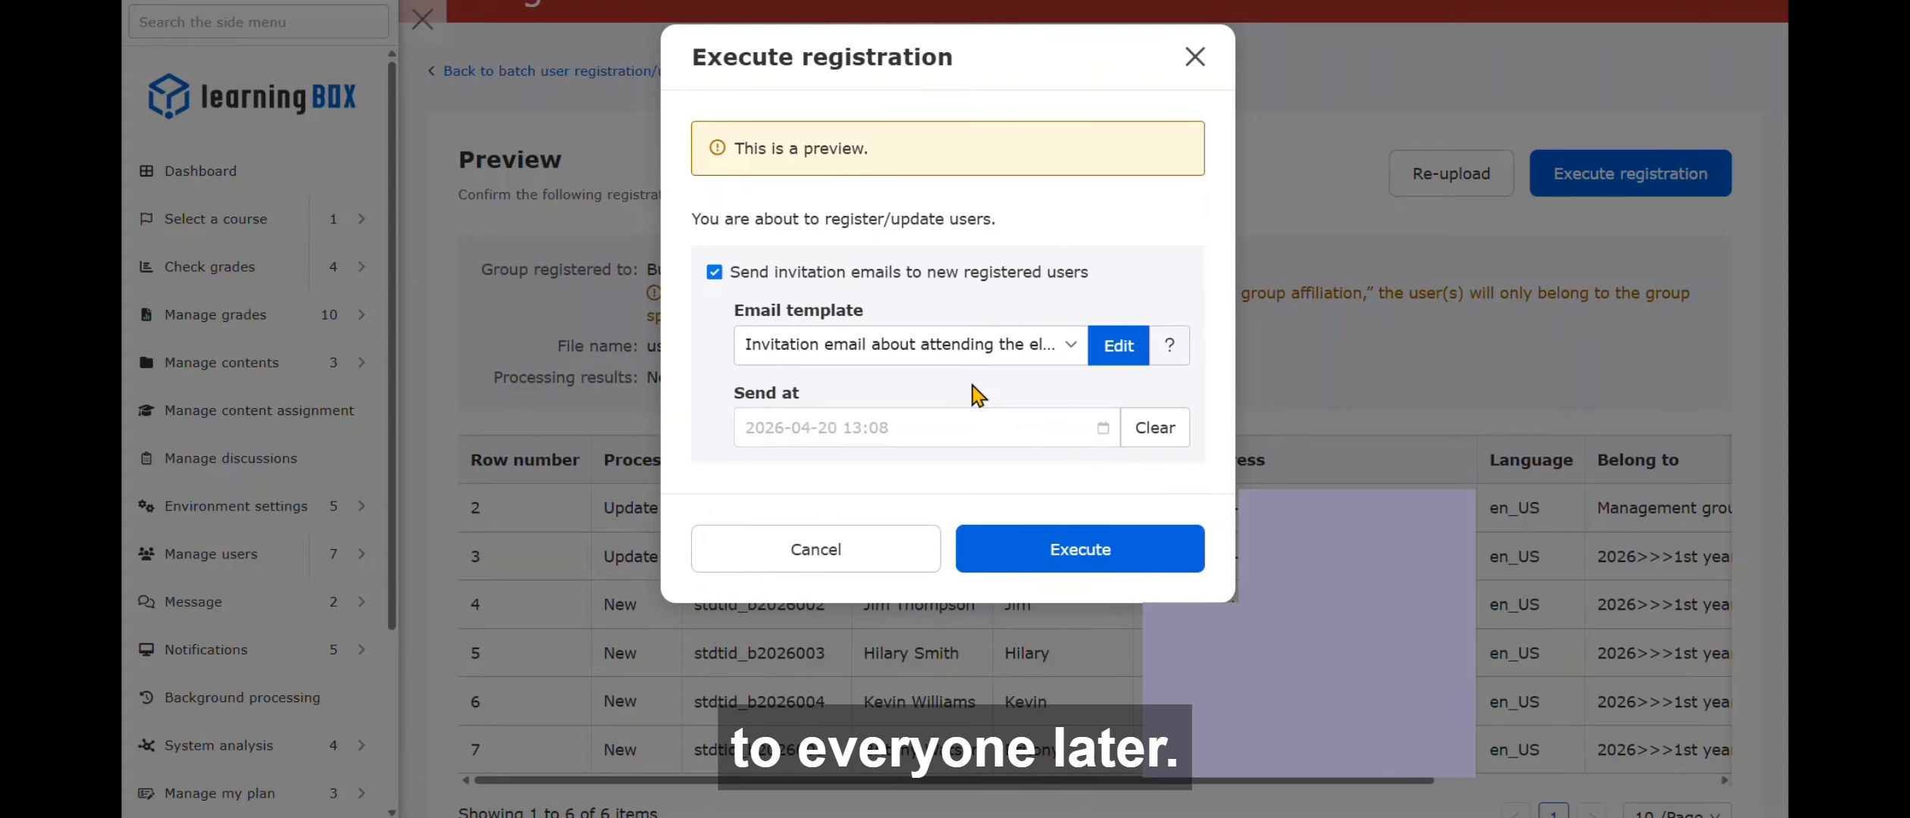
left_click(1121, 576)
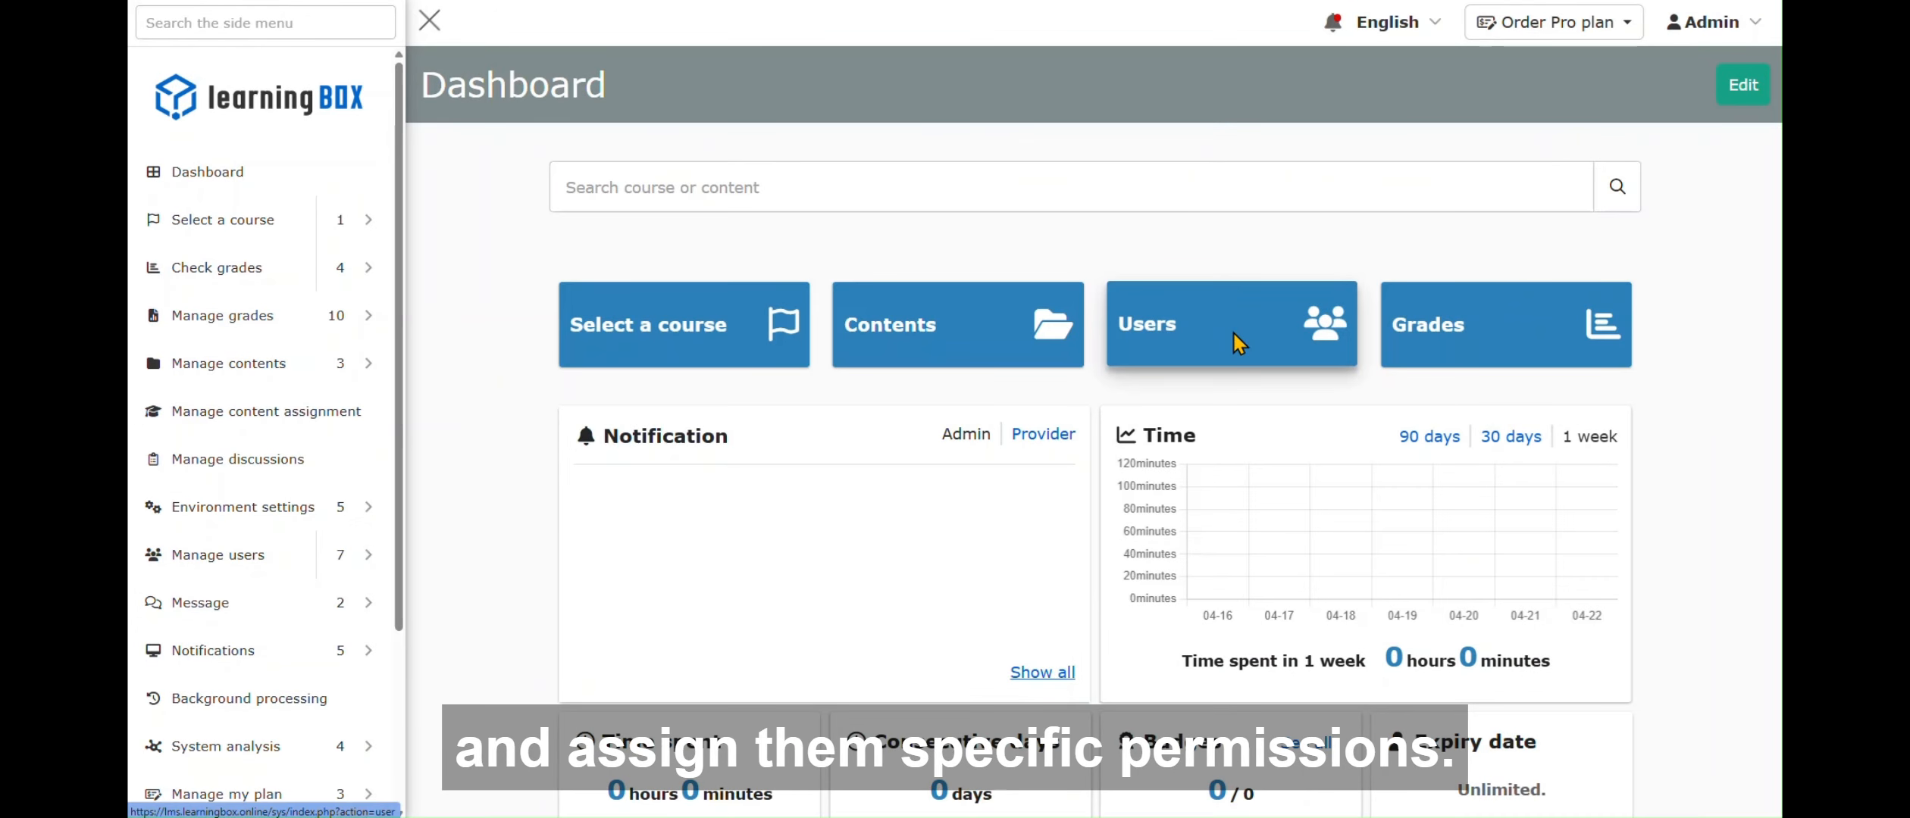
- Give the Management > Teachers teacher a Content manager role with Edit on 1st year » Business
left_click(1229, 327)
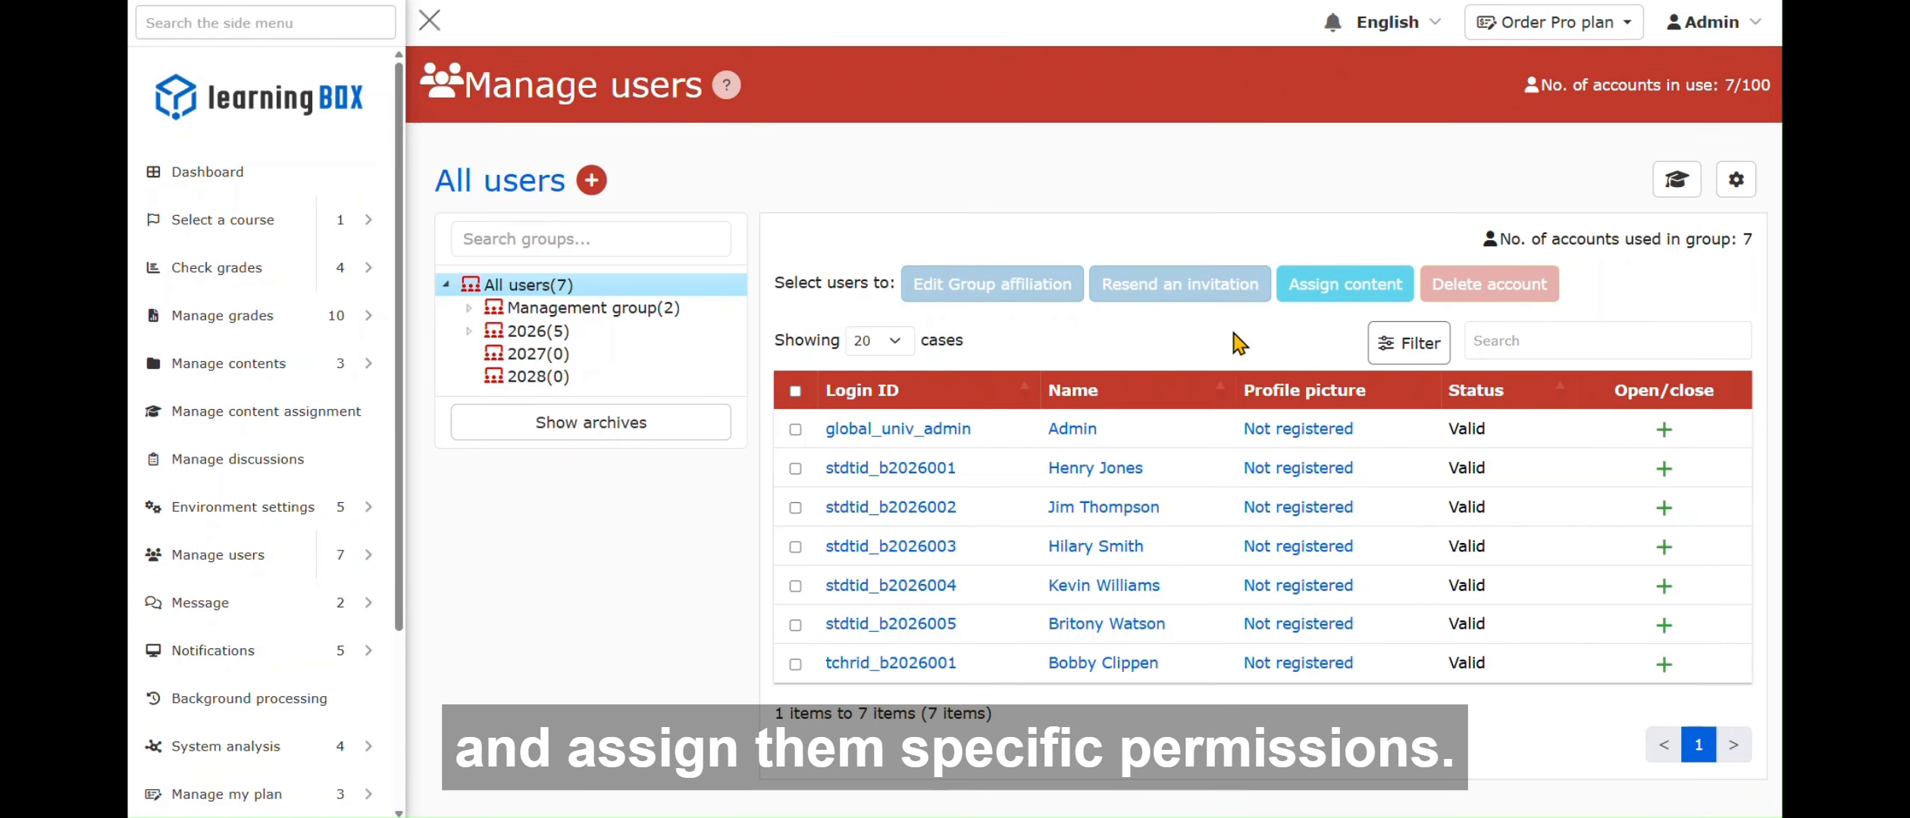
left_click(599, 309)
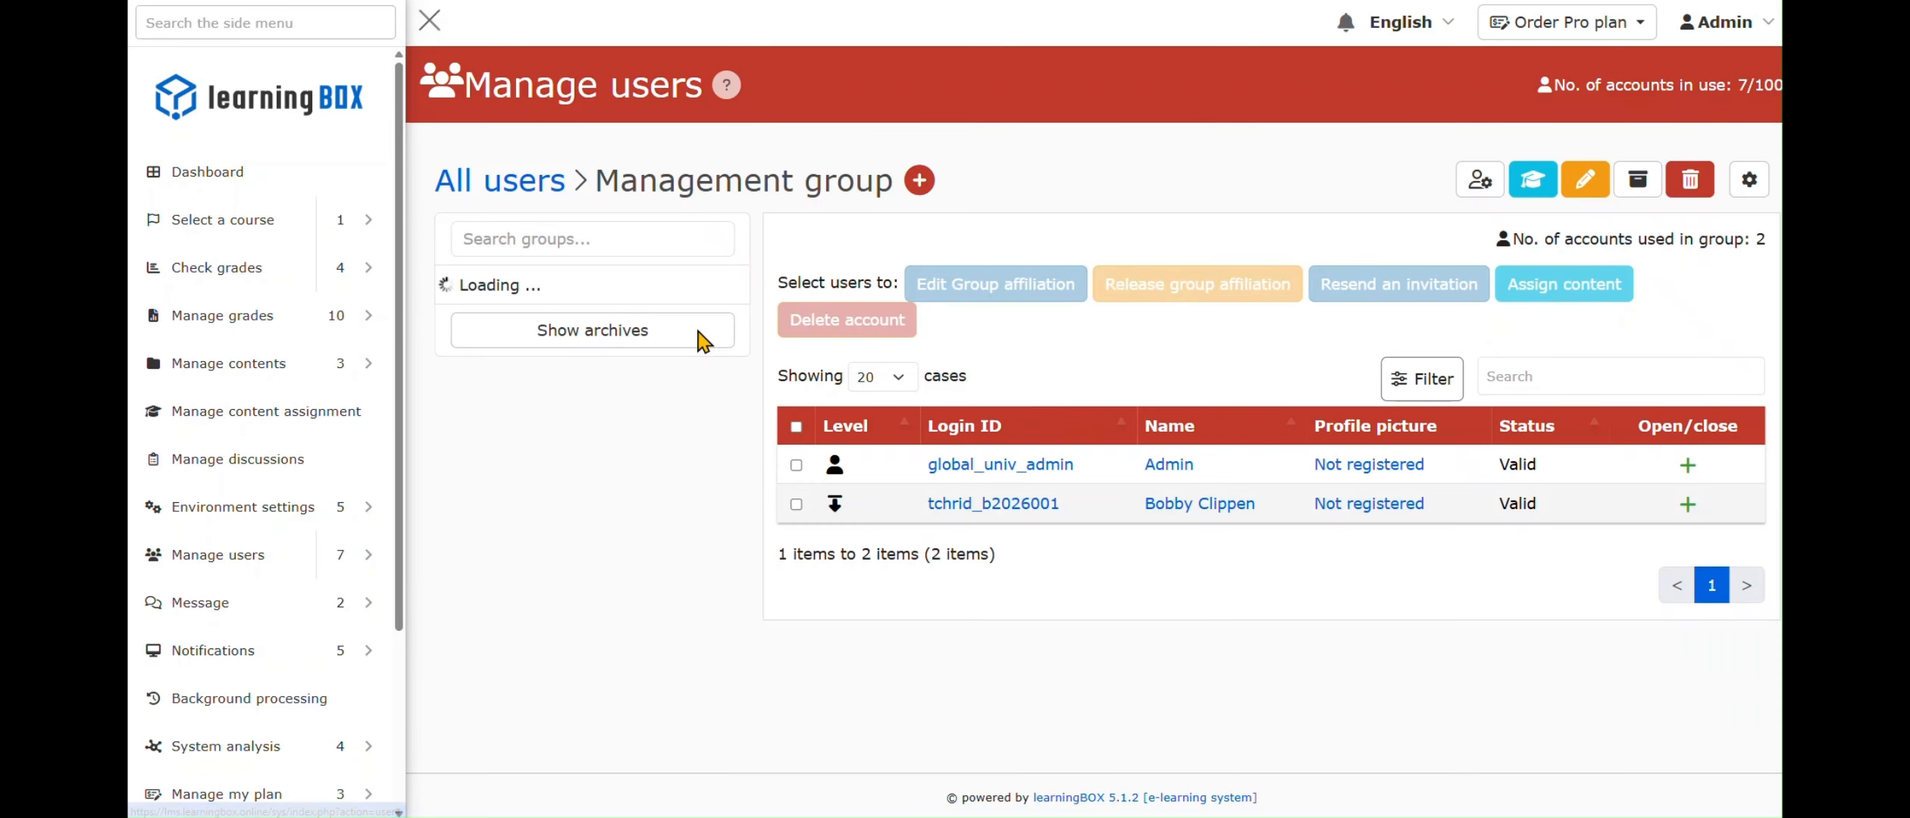
left_click(665, 333)
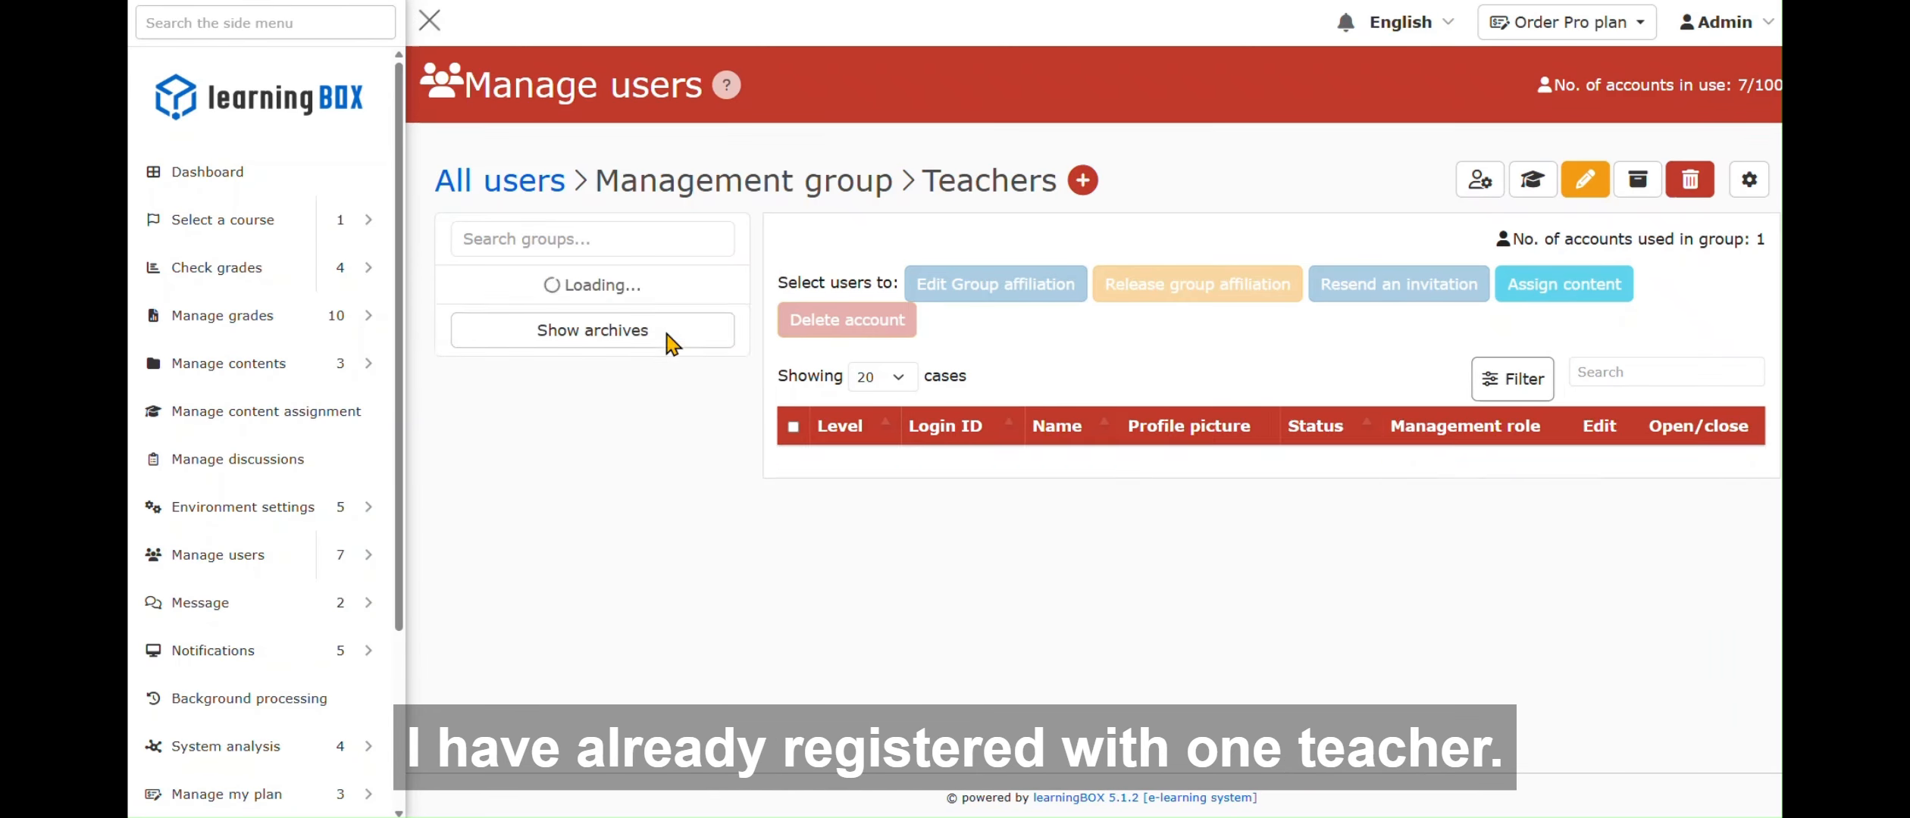
left_click(1686, 464)
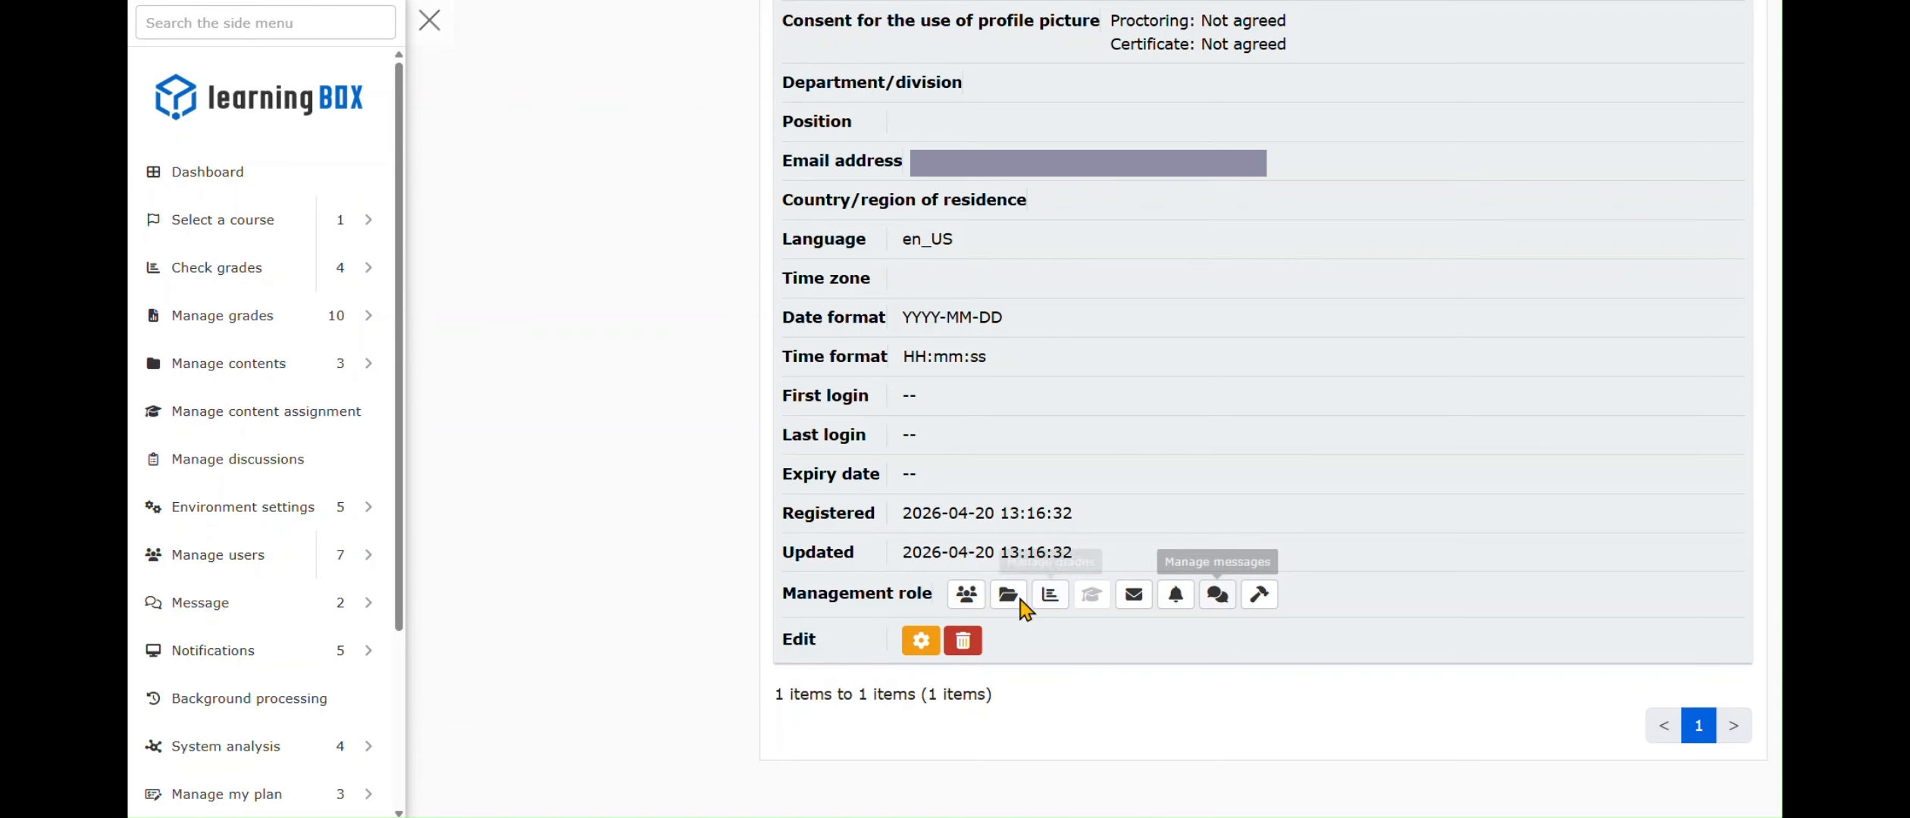
left_click(1008, 595)
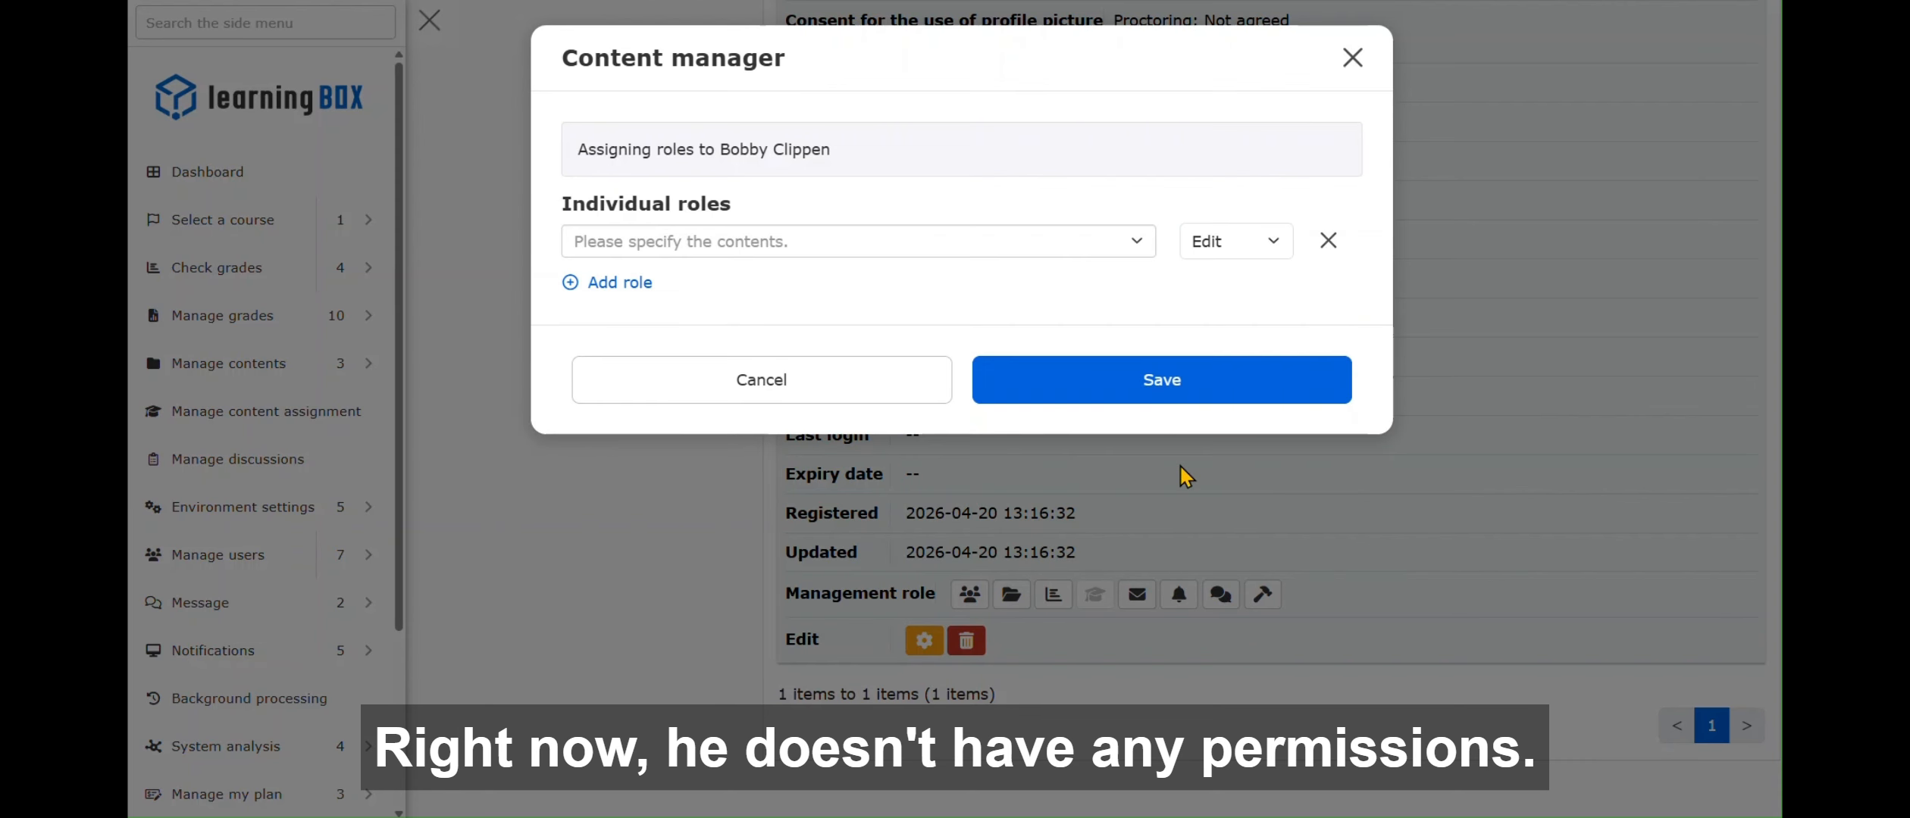
left_click(988, 255)
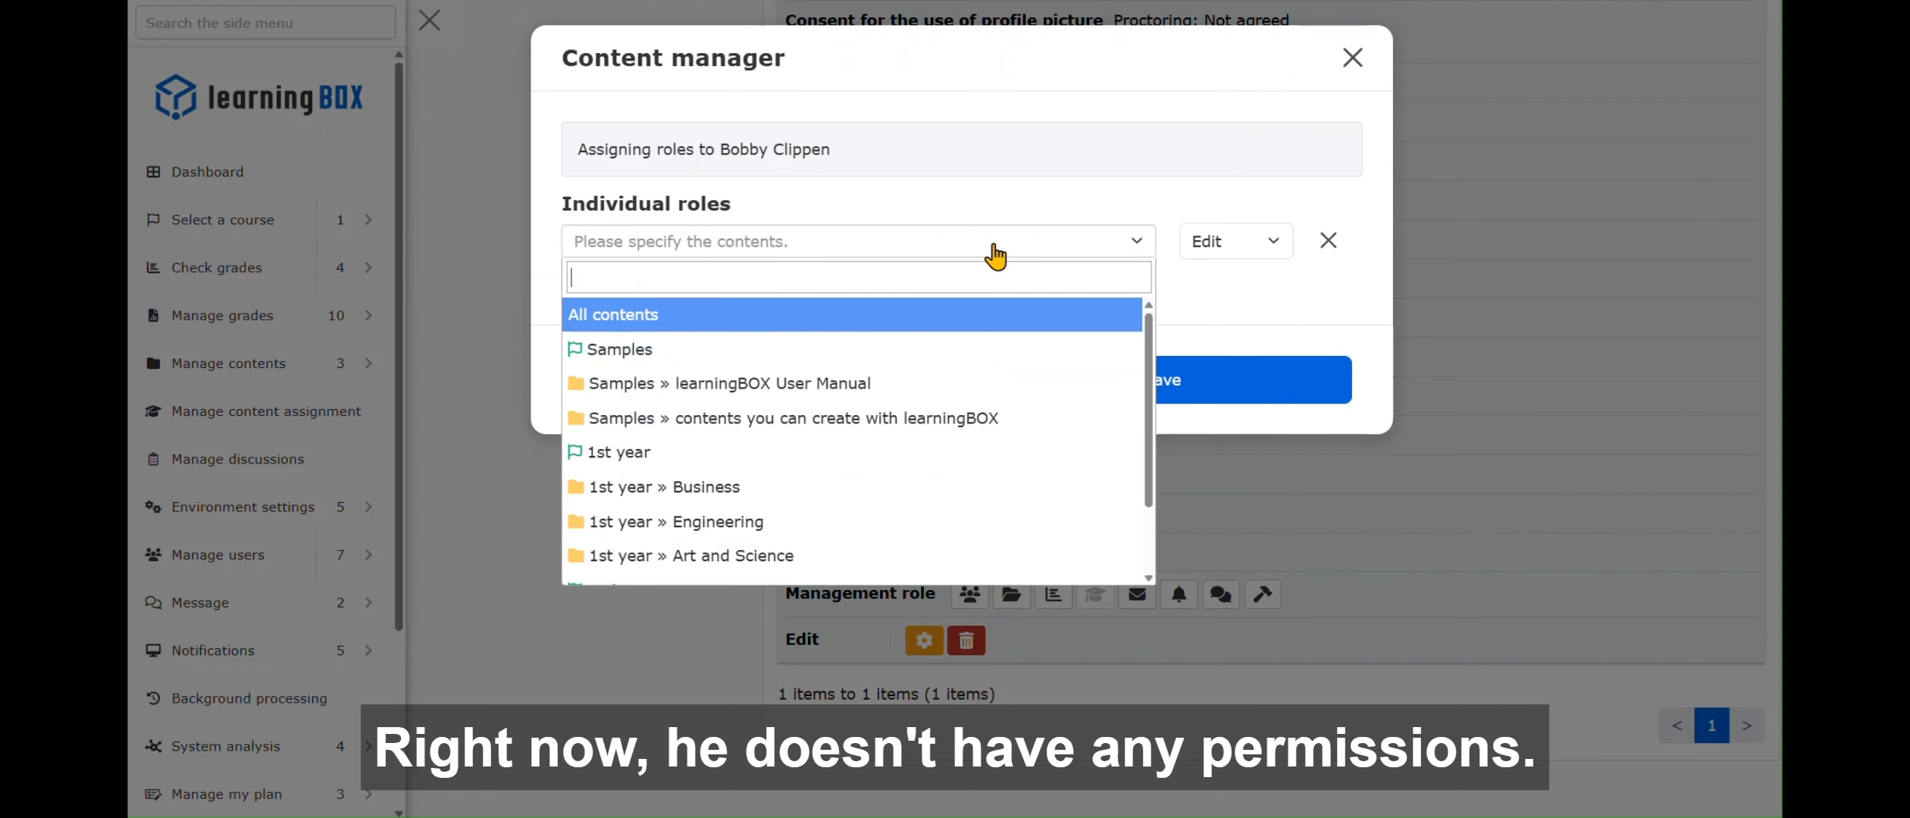
left_click(760, 496)
left_click(1247, 251)
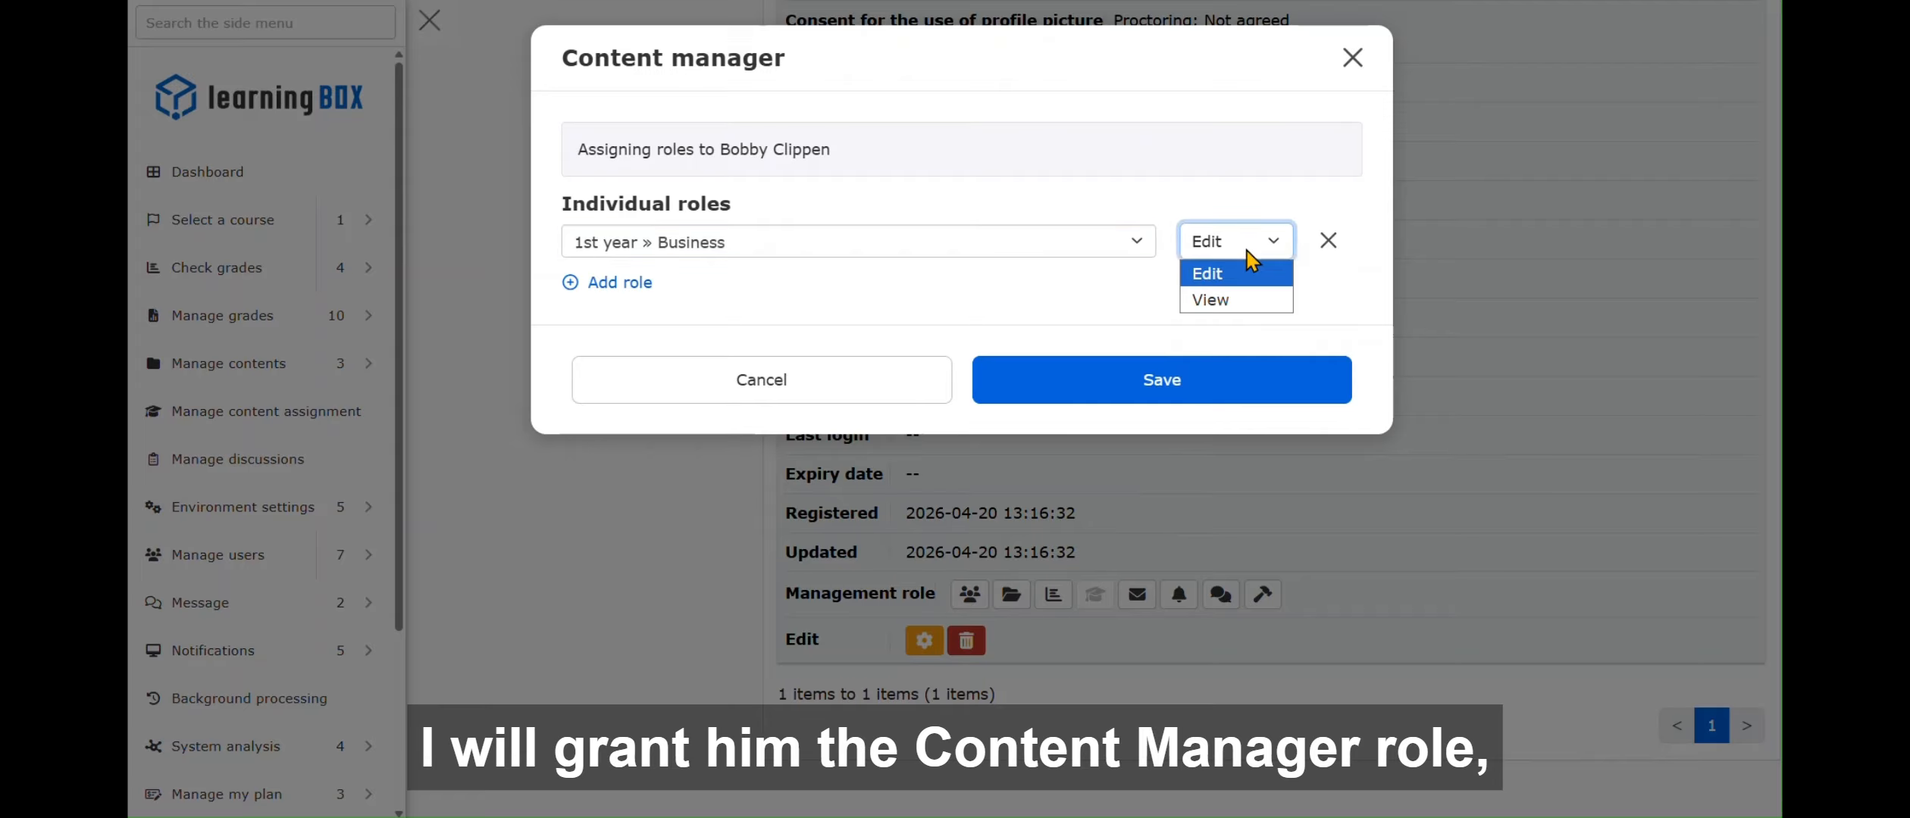
left_click(1246, 269)
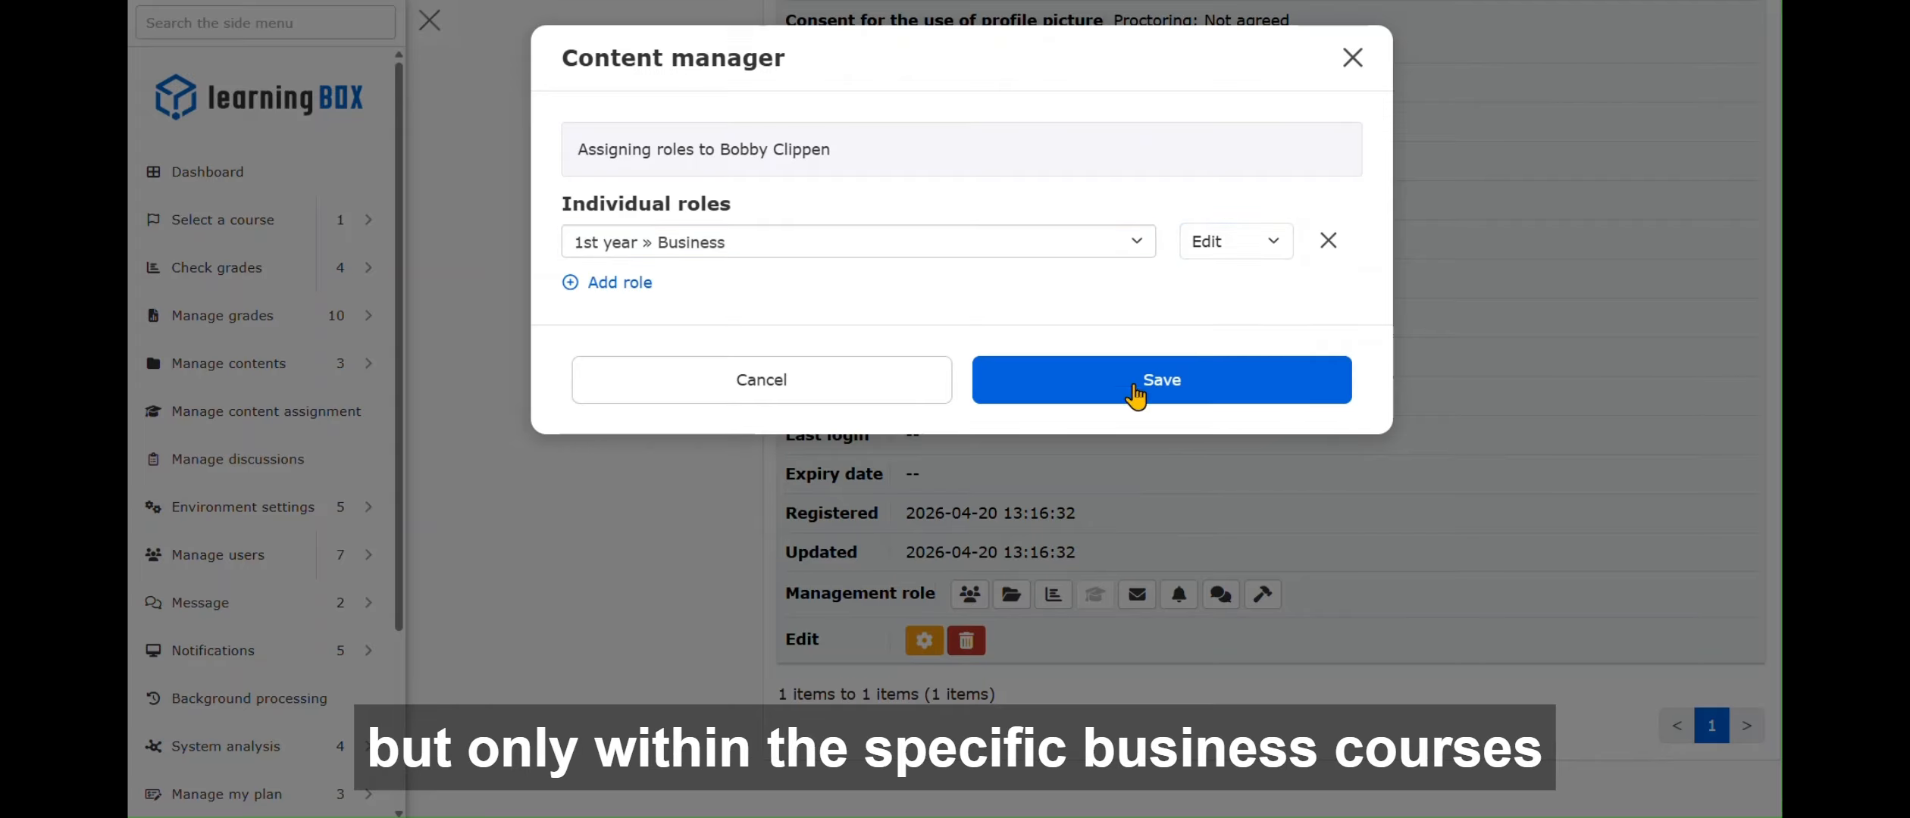
left_click(1243, 394)
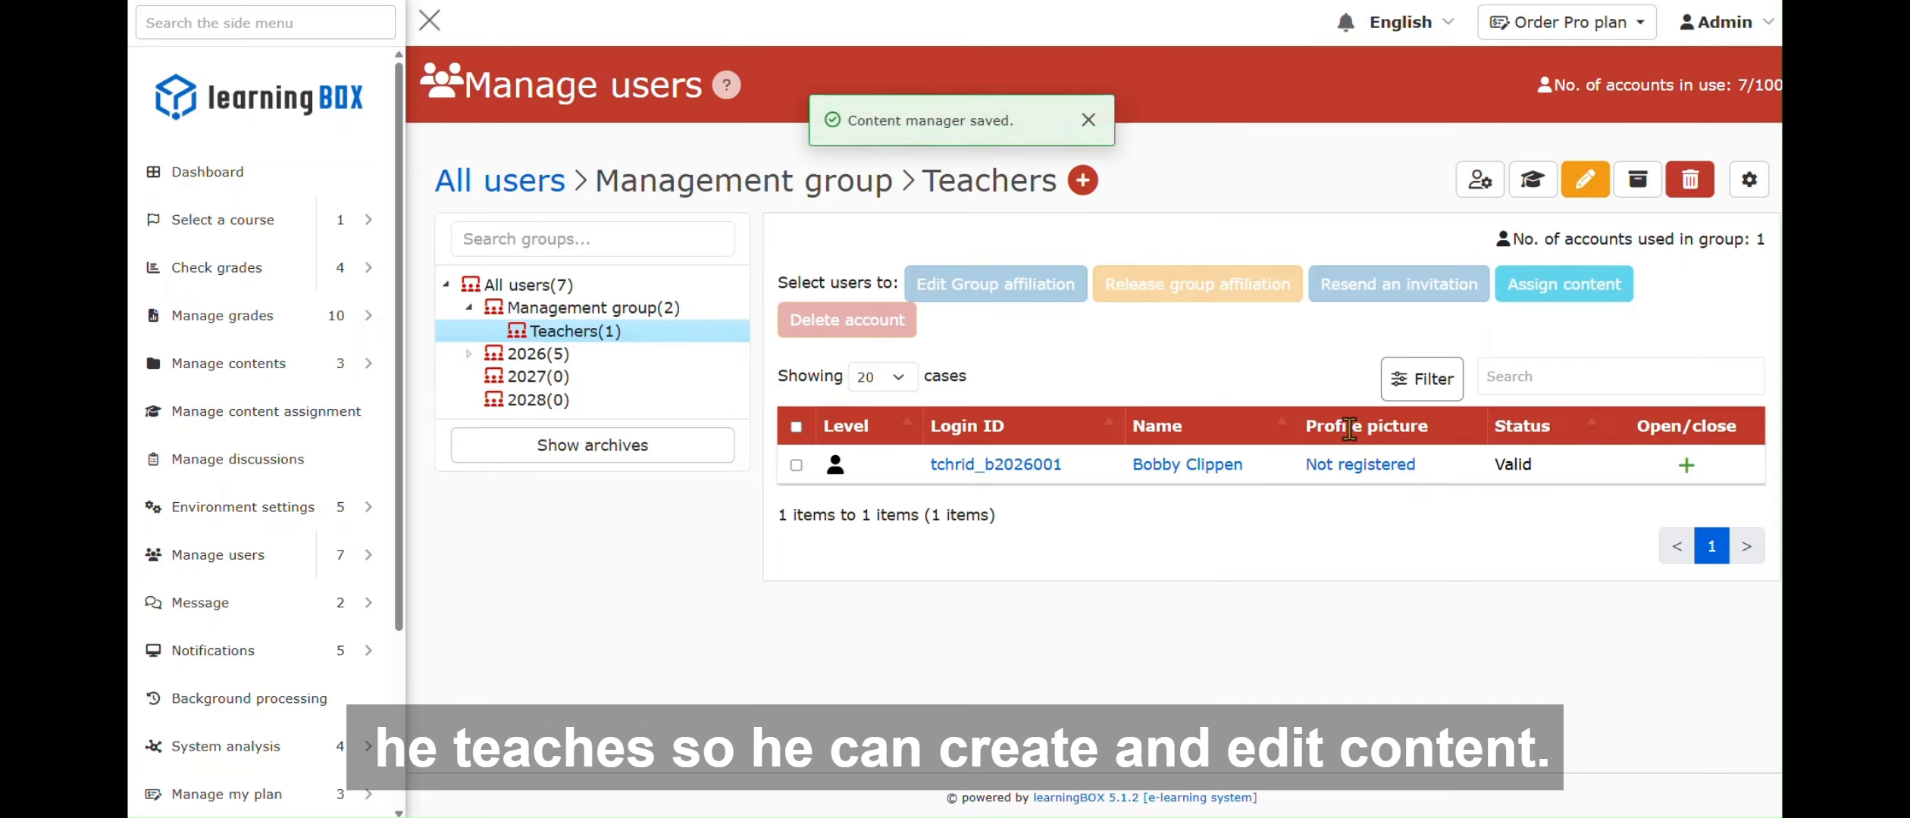
- Save a Content manager (Assign) role for group 2026 » 1st year » Business, contents 1st year » Business
left_click(1686, 466)
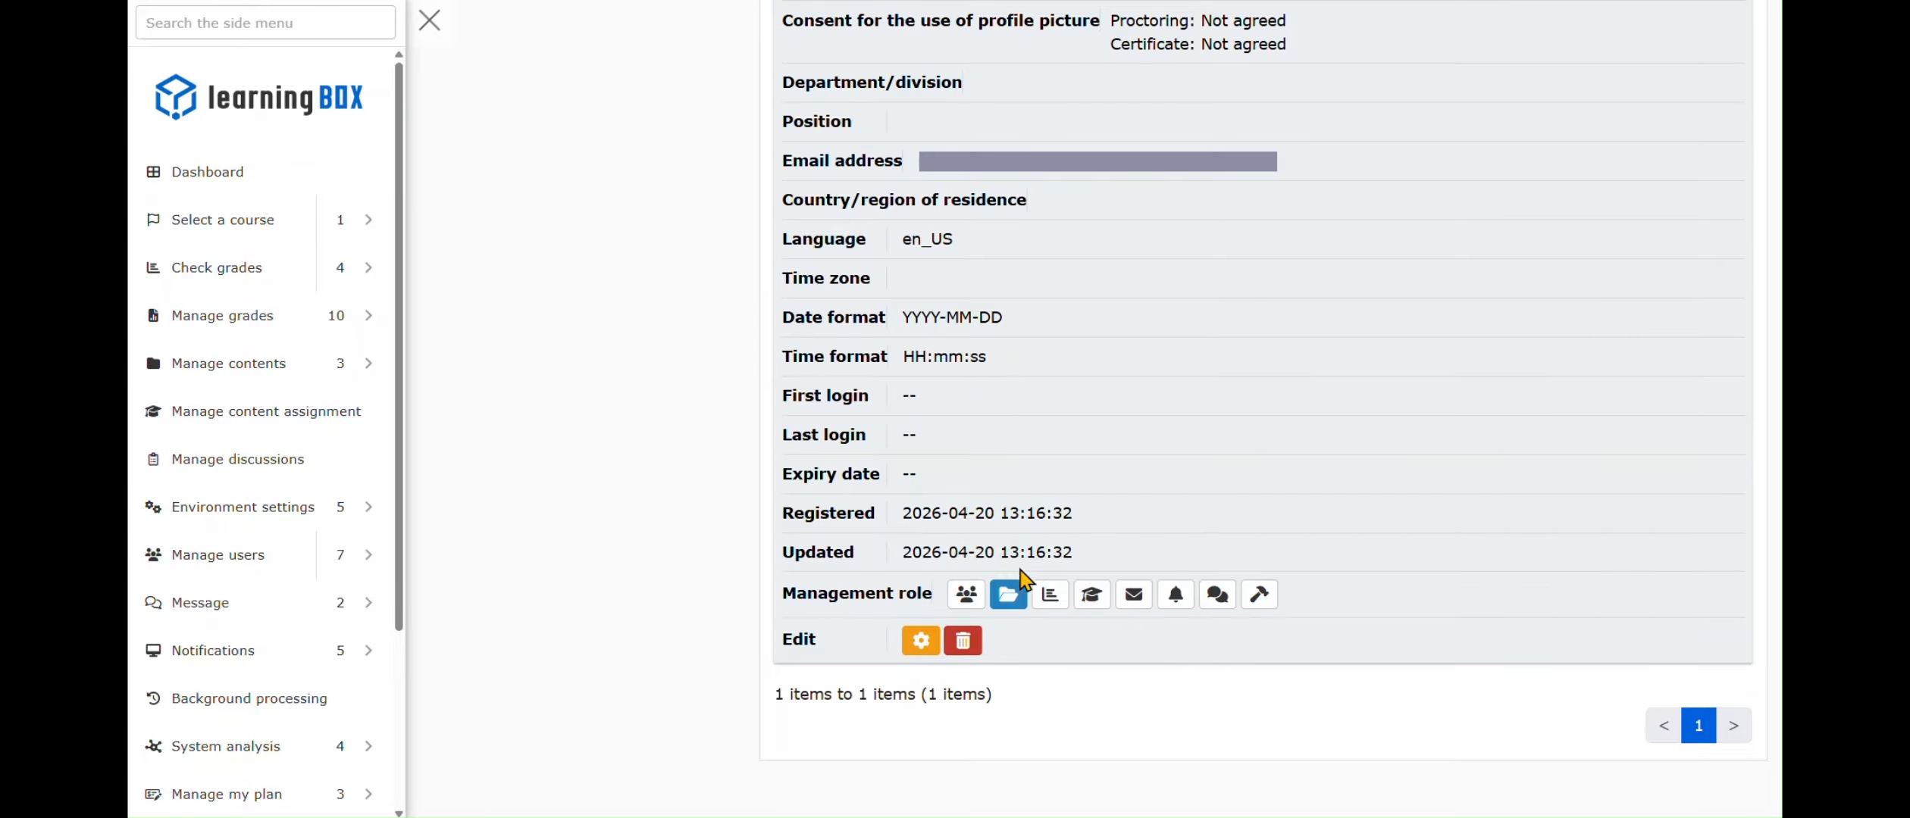
left_click(1092, 599)
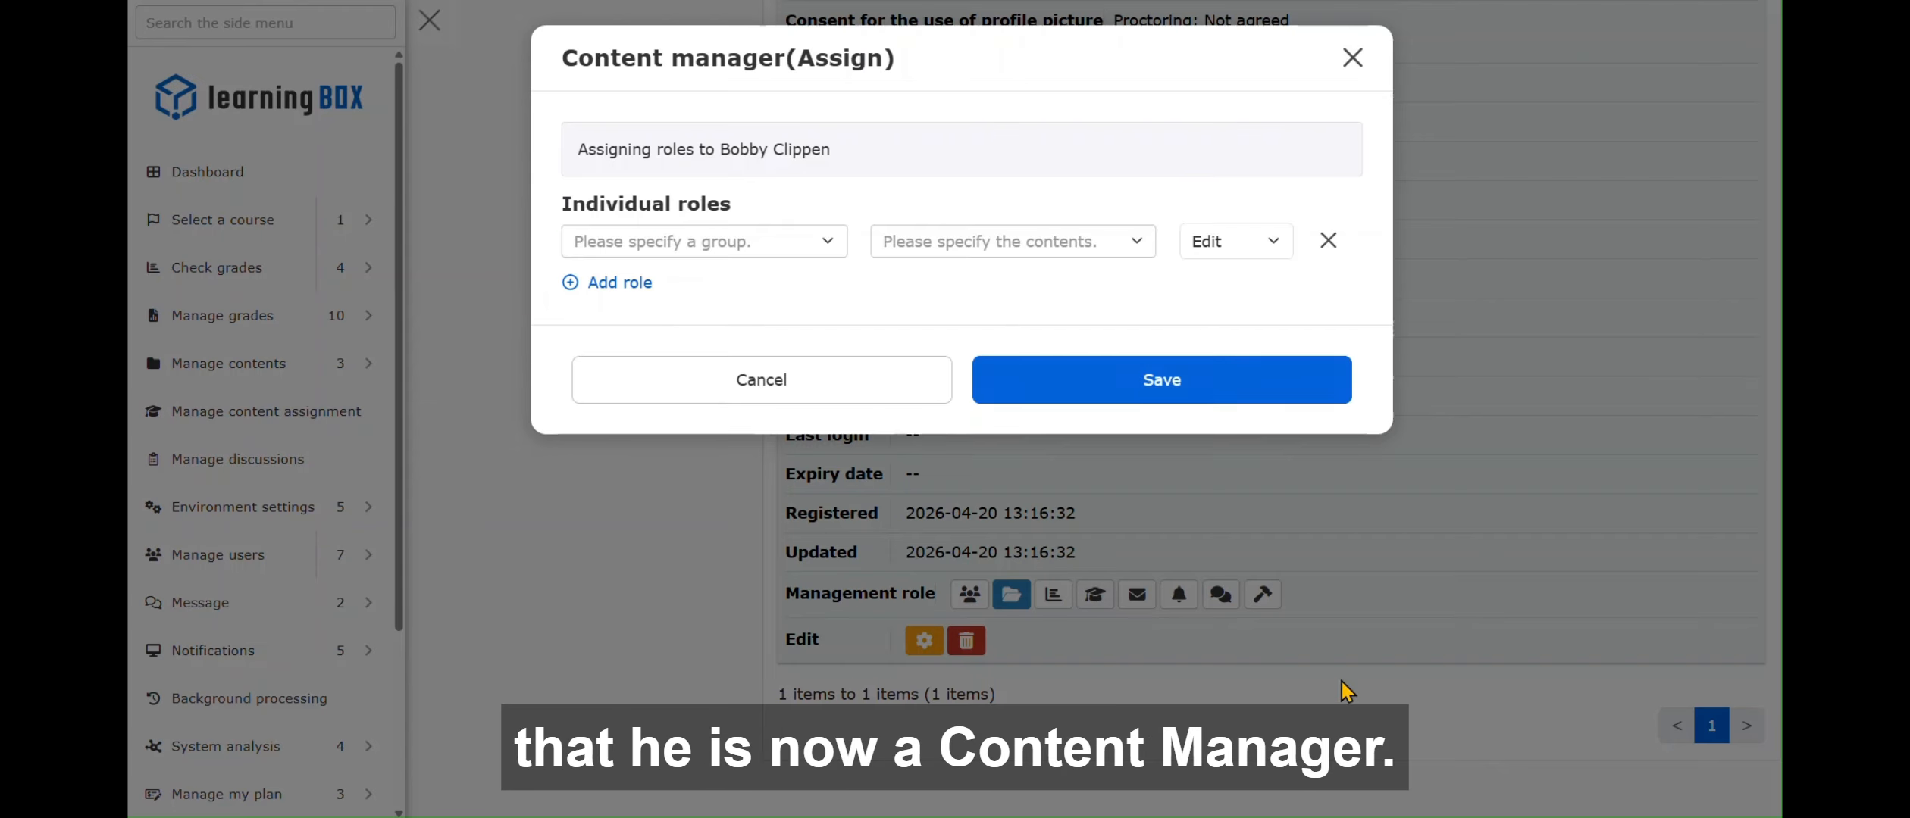
left_click(798, 261)
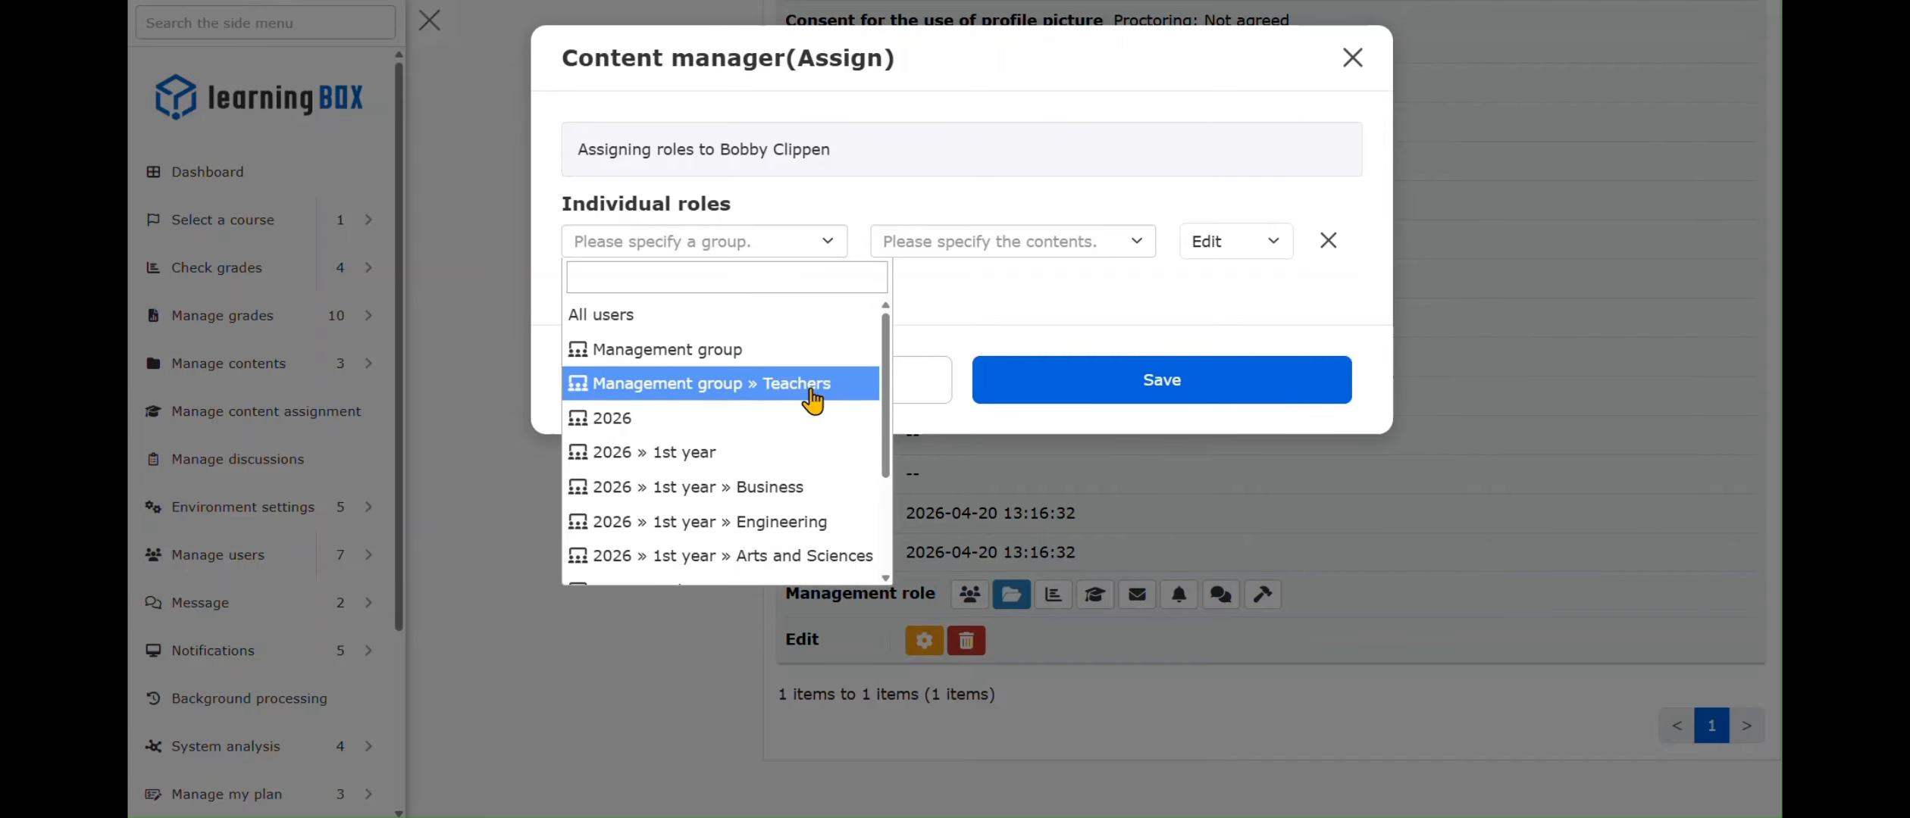
scroll(810, 424, "down", 3)
scroll(810, 432, "up", 3)
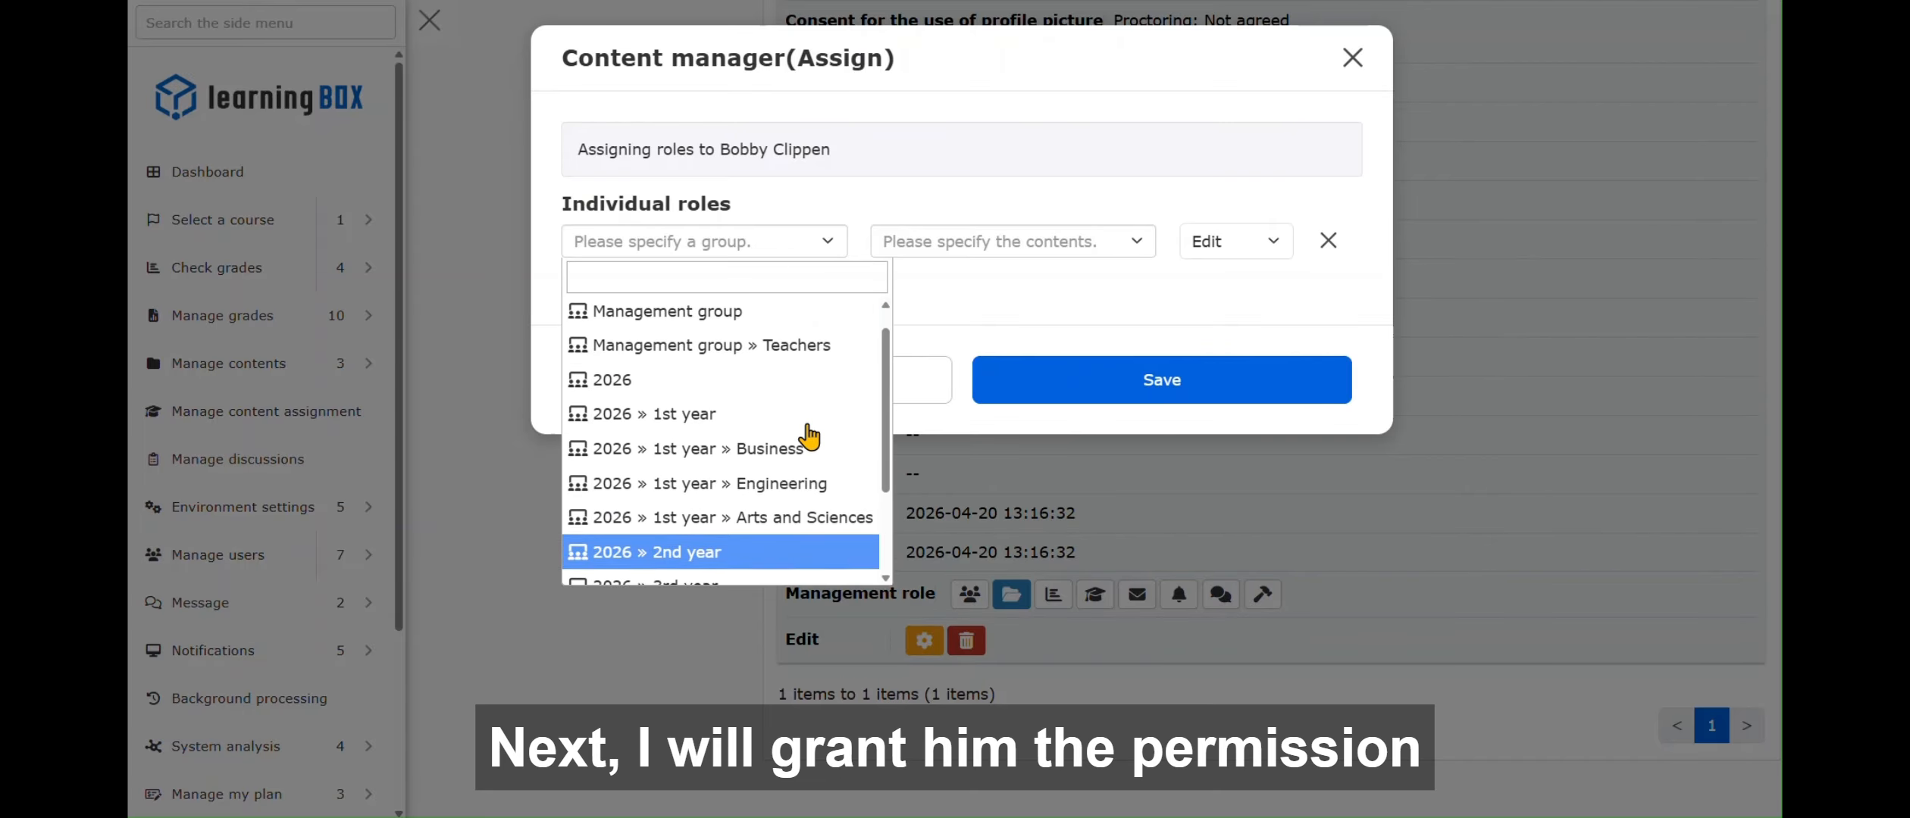
left_click(792, 486)
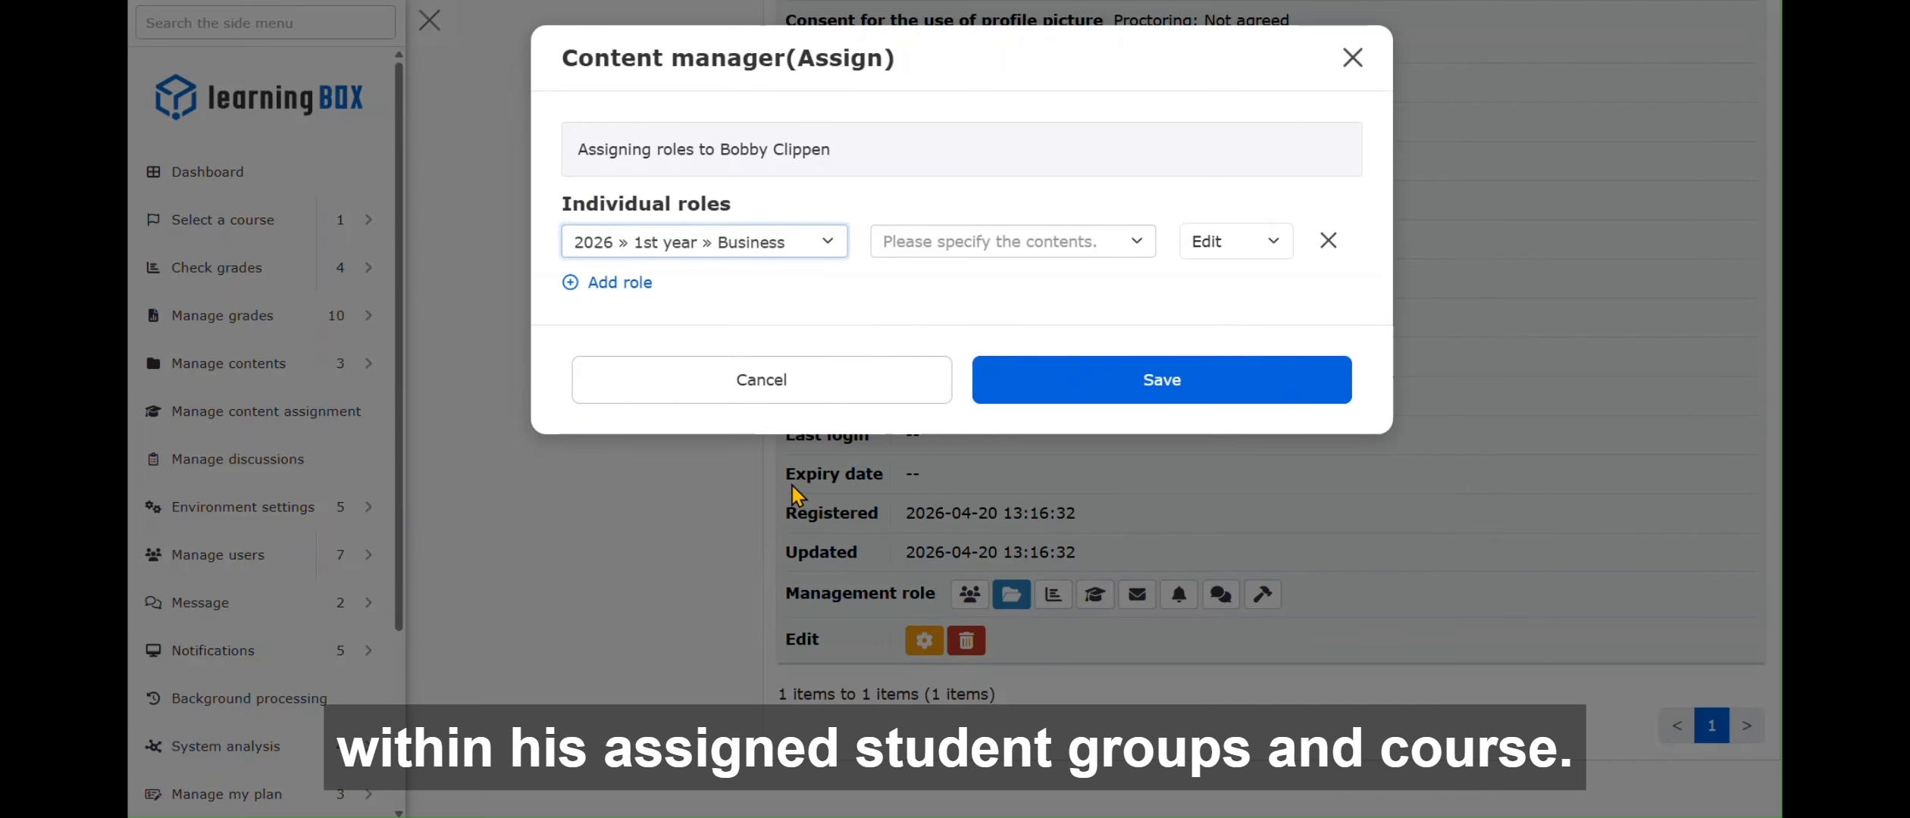
left_click(1084, 240)
left_click(1045, 327)
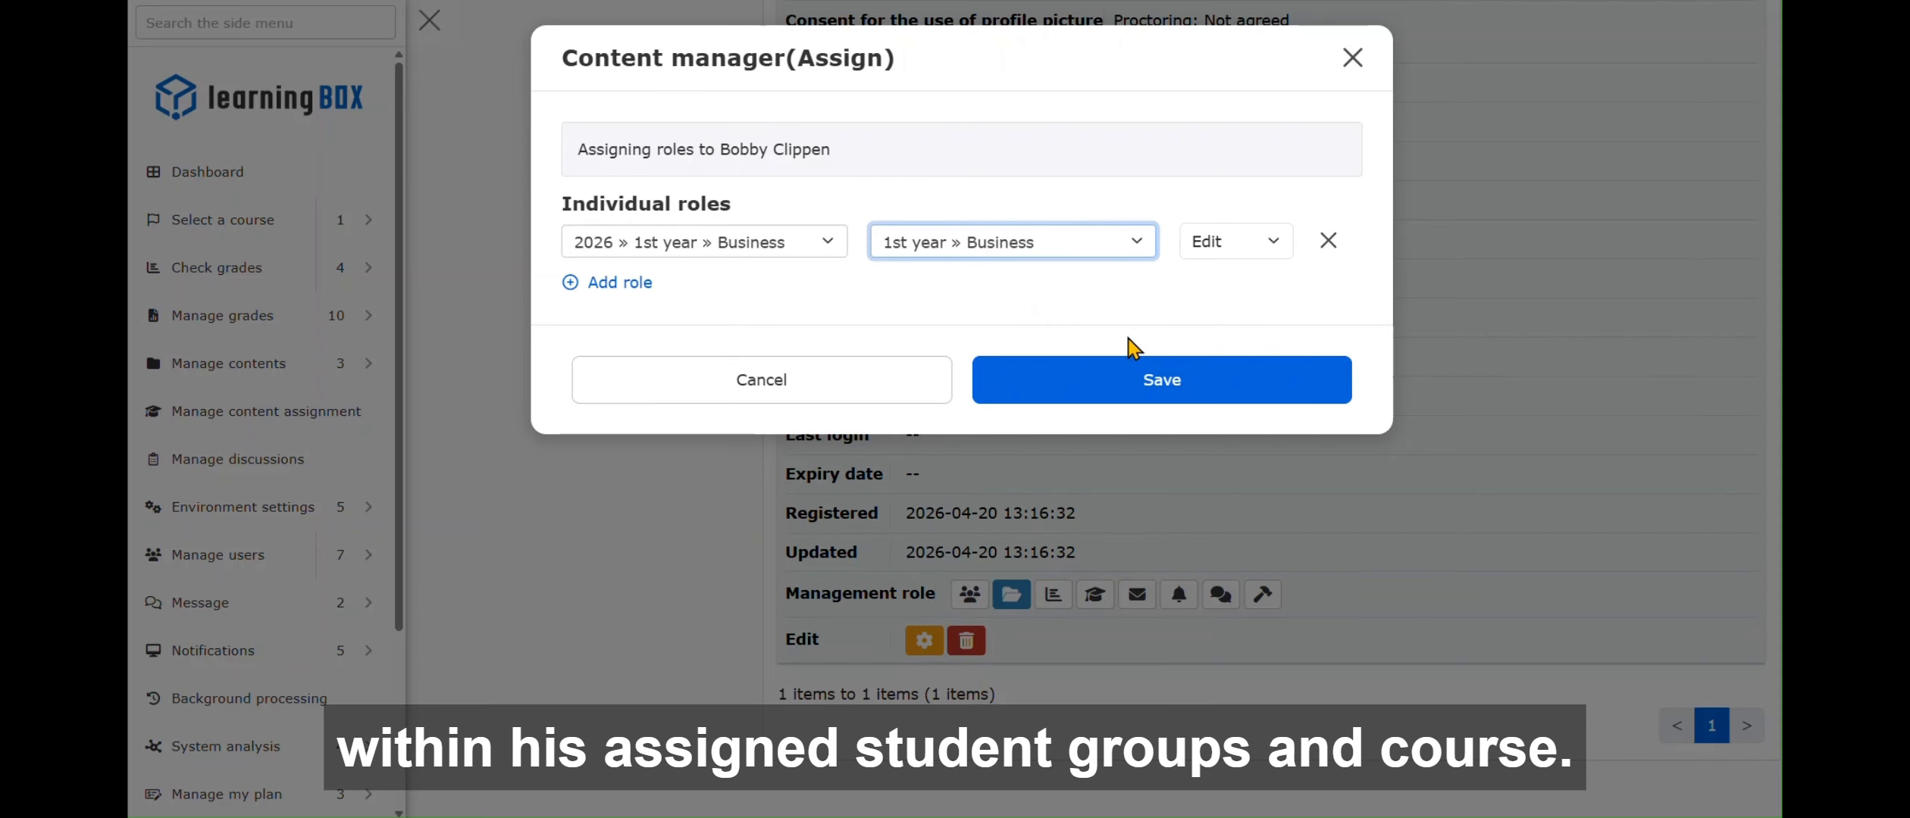
left_click(1270, 384)
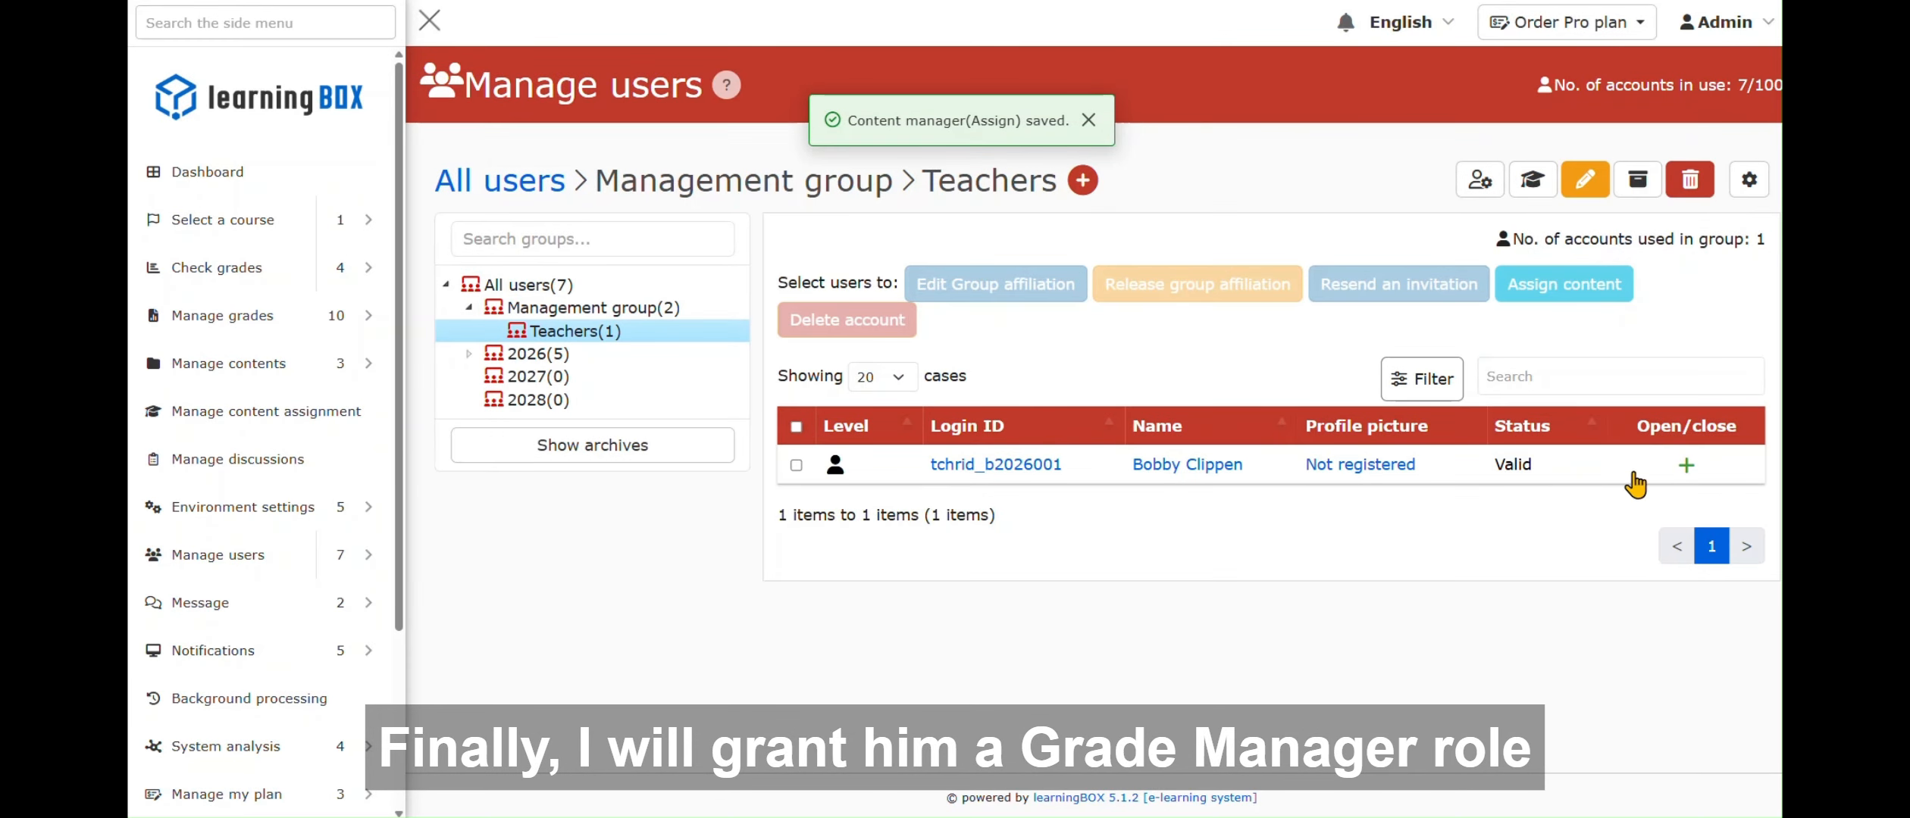
- Save a Grade manager role for group 2026 » 1st year » Business with 1st year » Business contents
left_click(1684, 464)
scroll(1126, 618, "down", 5)
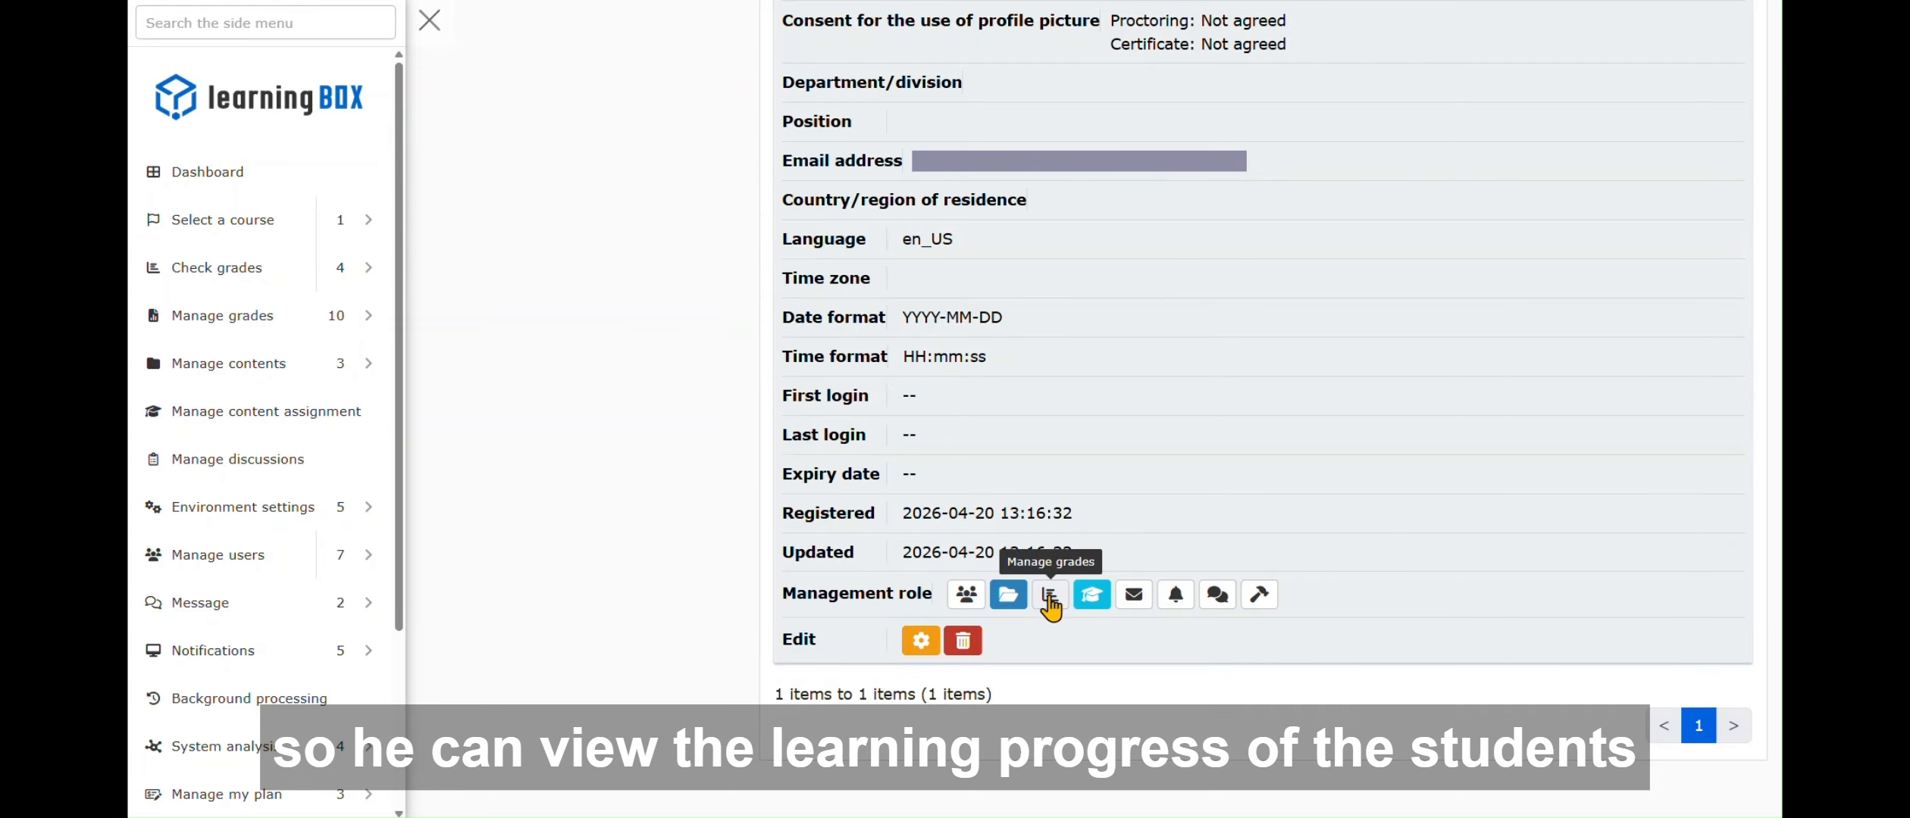
left_click(1049, 595)
left_click(790, 250)
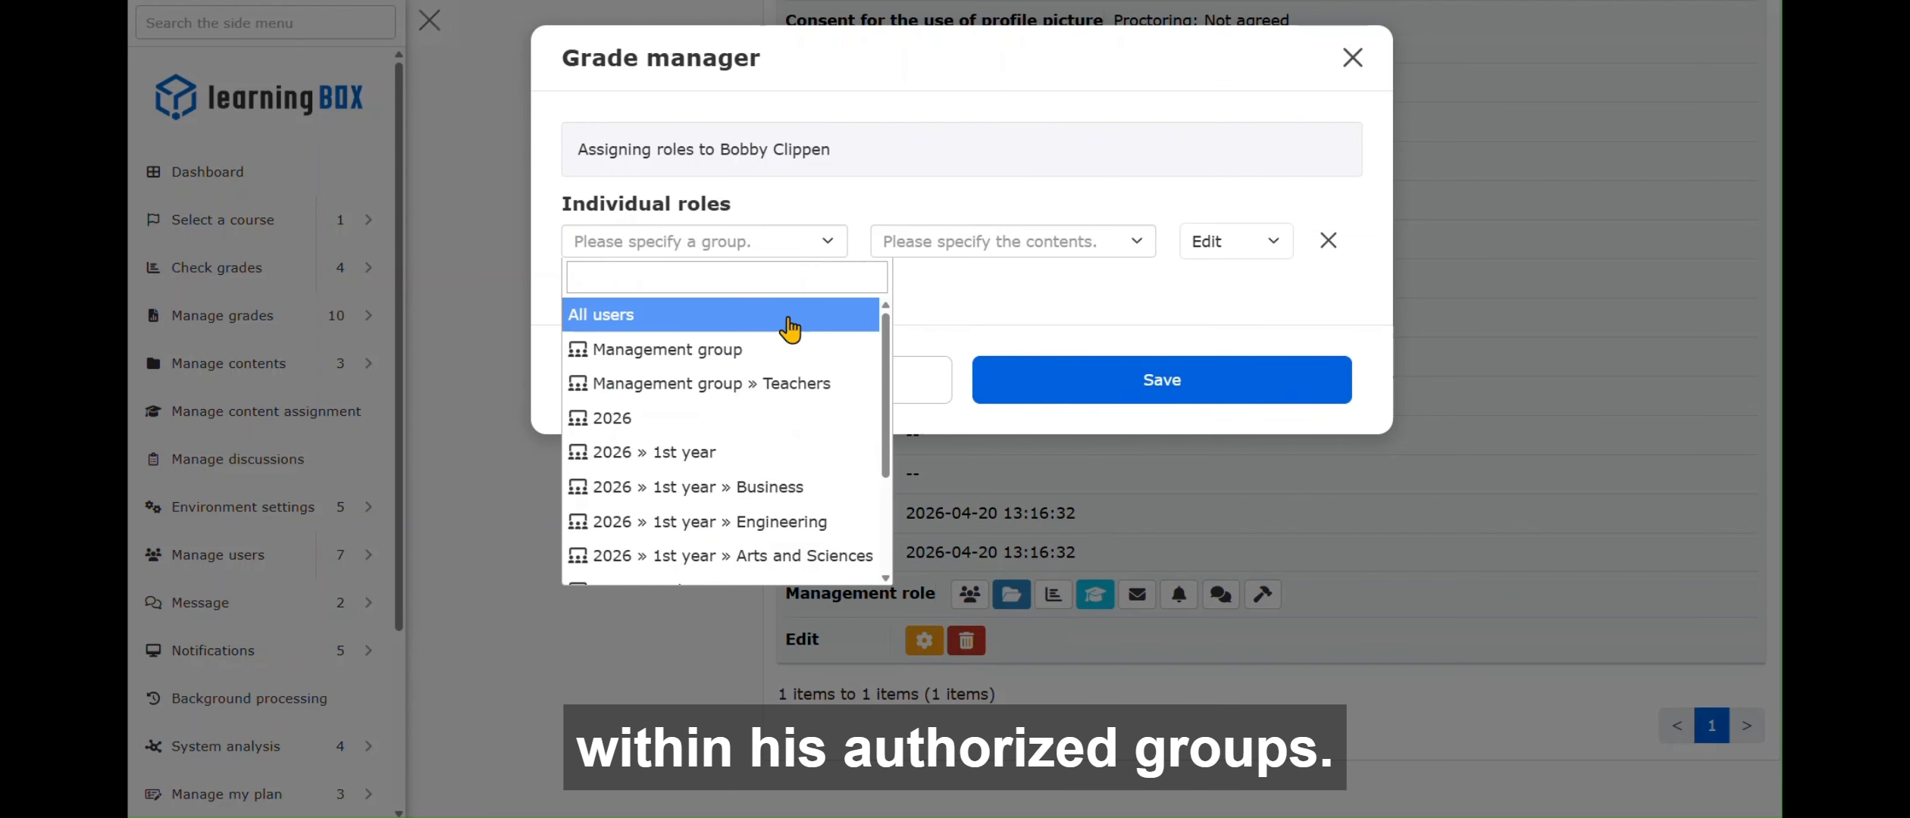
left_click(777, 487)
left_click(1067, 244)
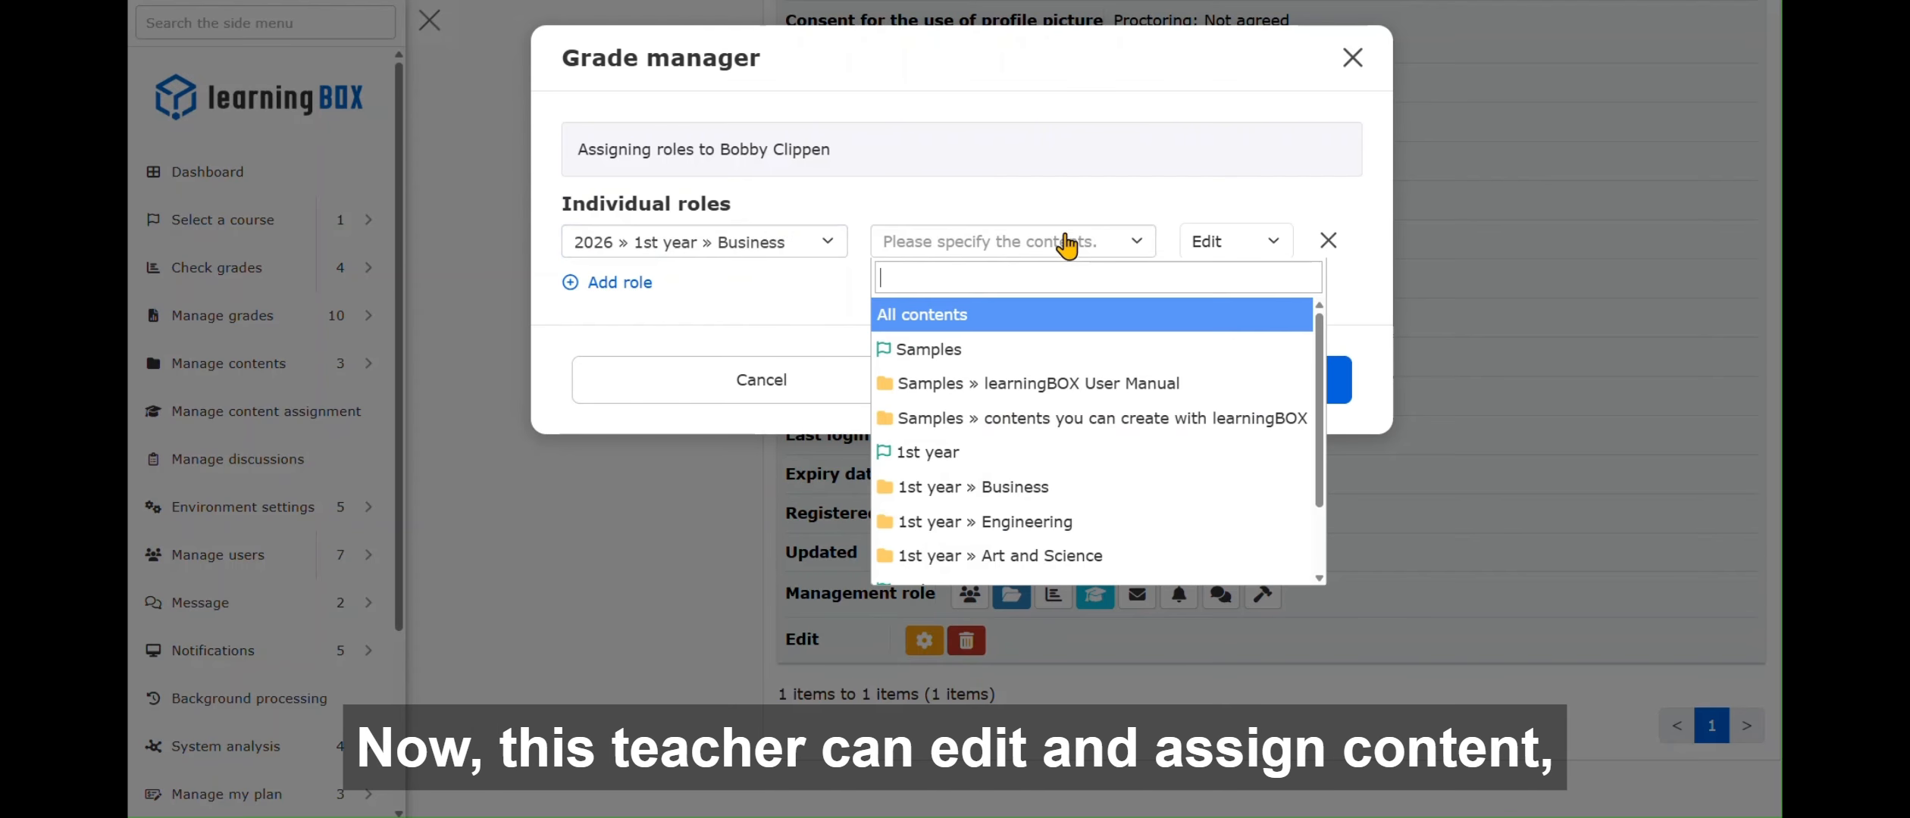
left_click(1059, 487)
left_click(1236, 379)
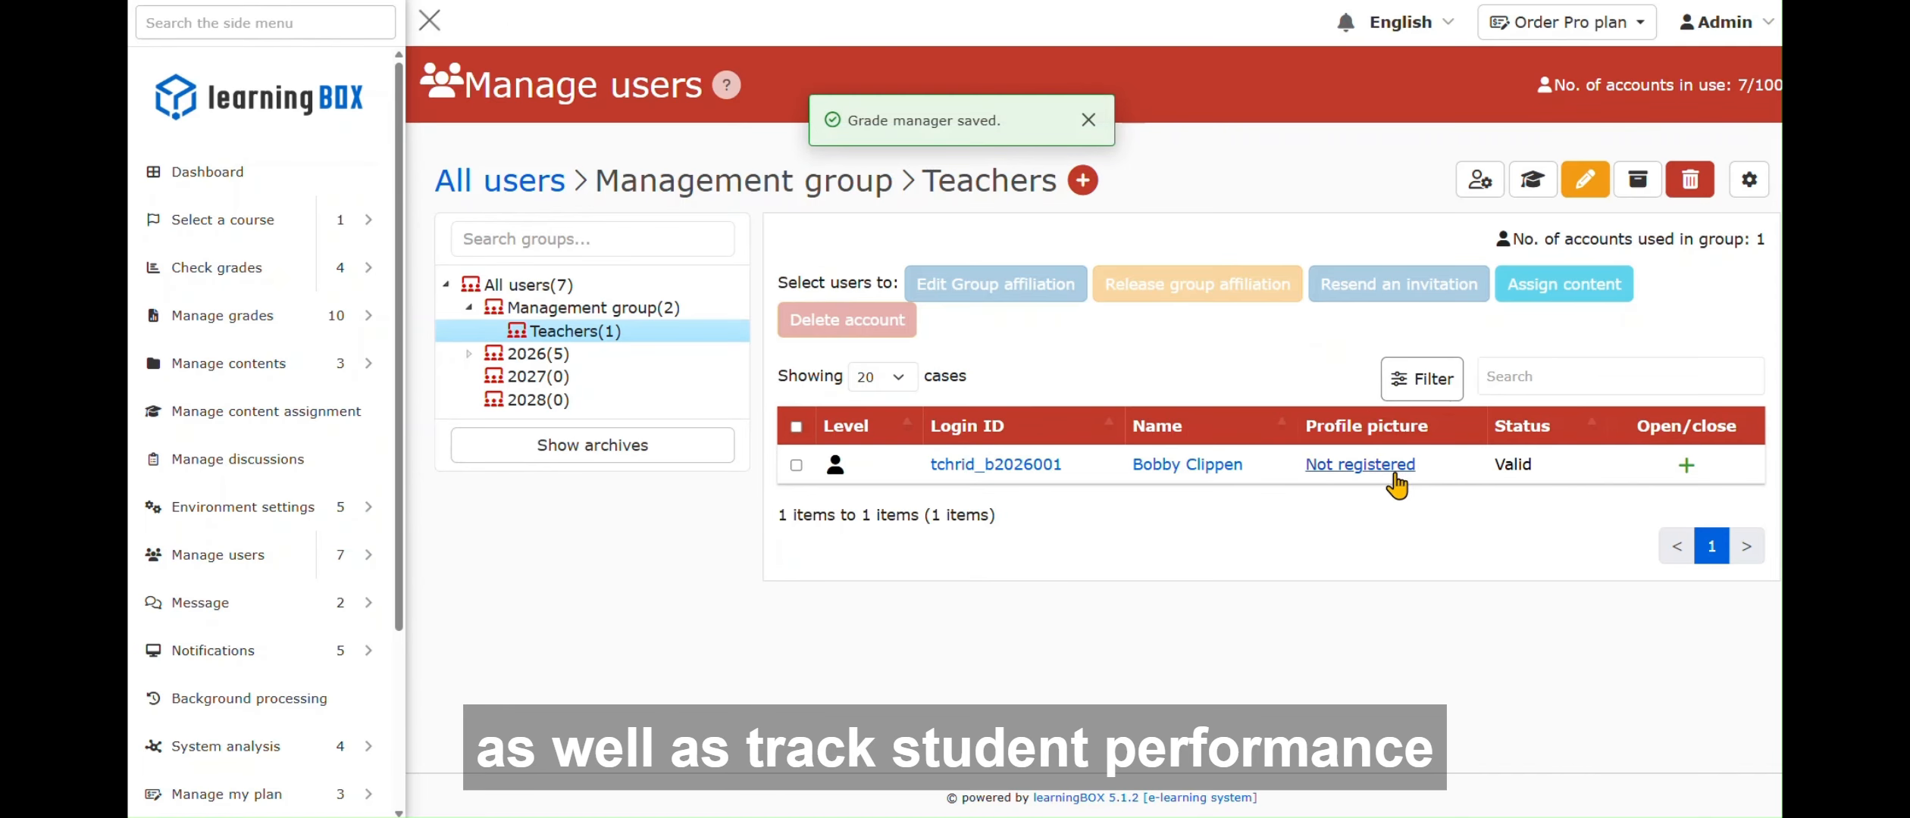
left_click(1688, 466)
scroll(1557, 364, "down", 6)
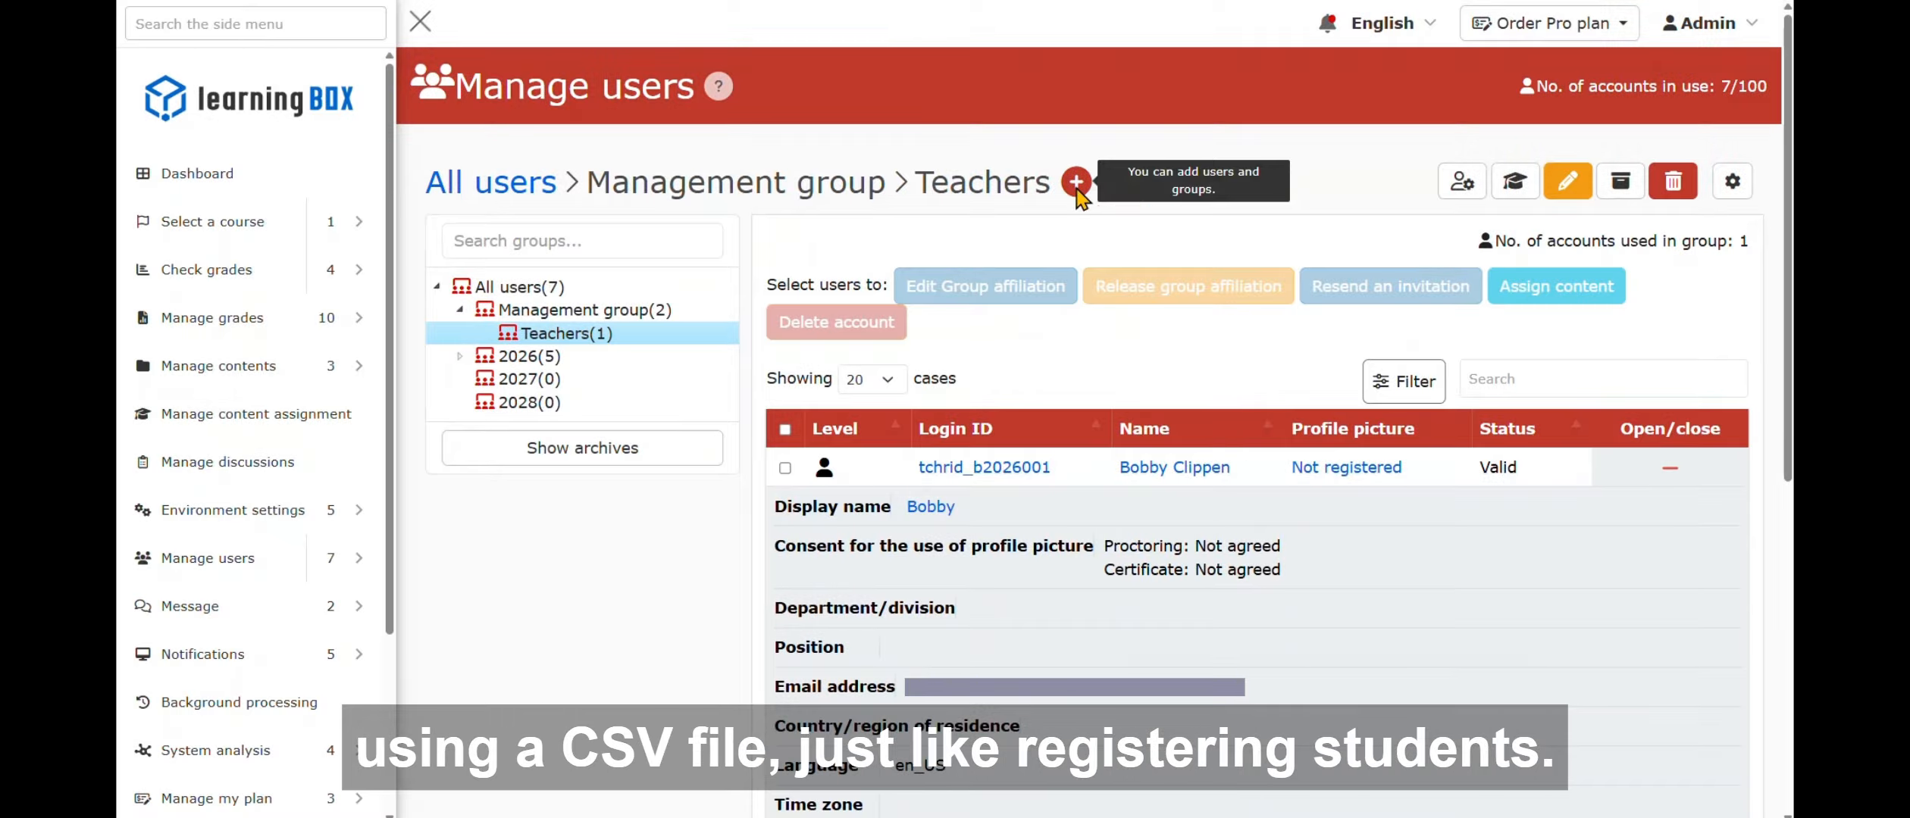
- Download all users with management roles as user (16).csv and open it
left_click(1077, 191)
mouse_move(1231, 295)
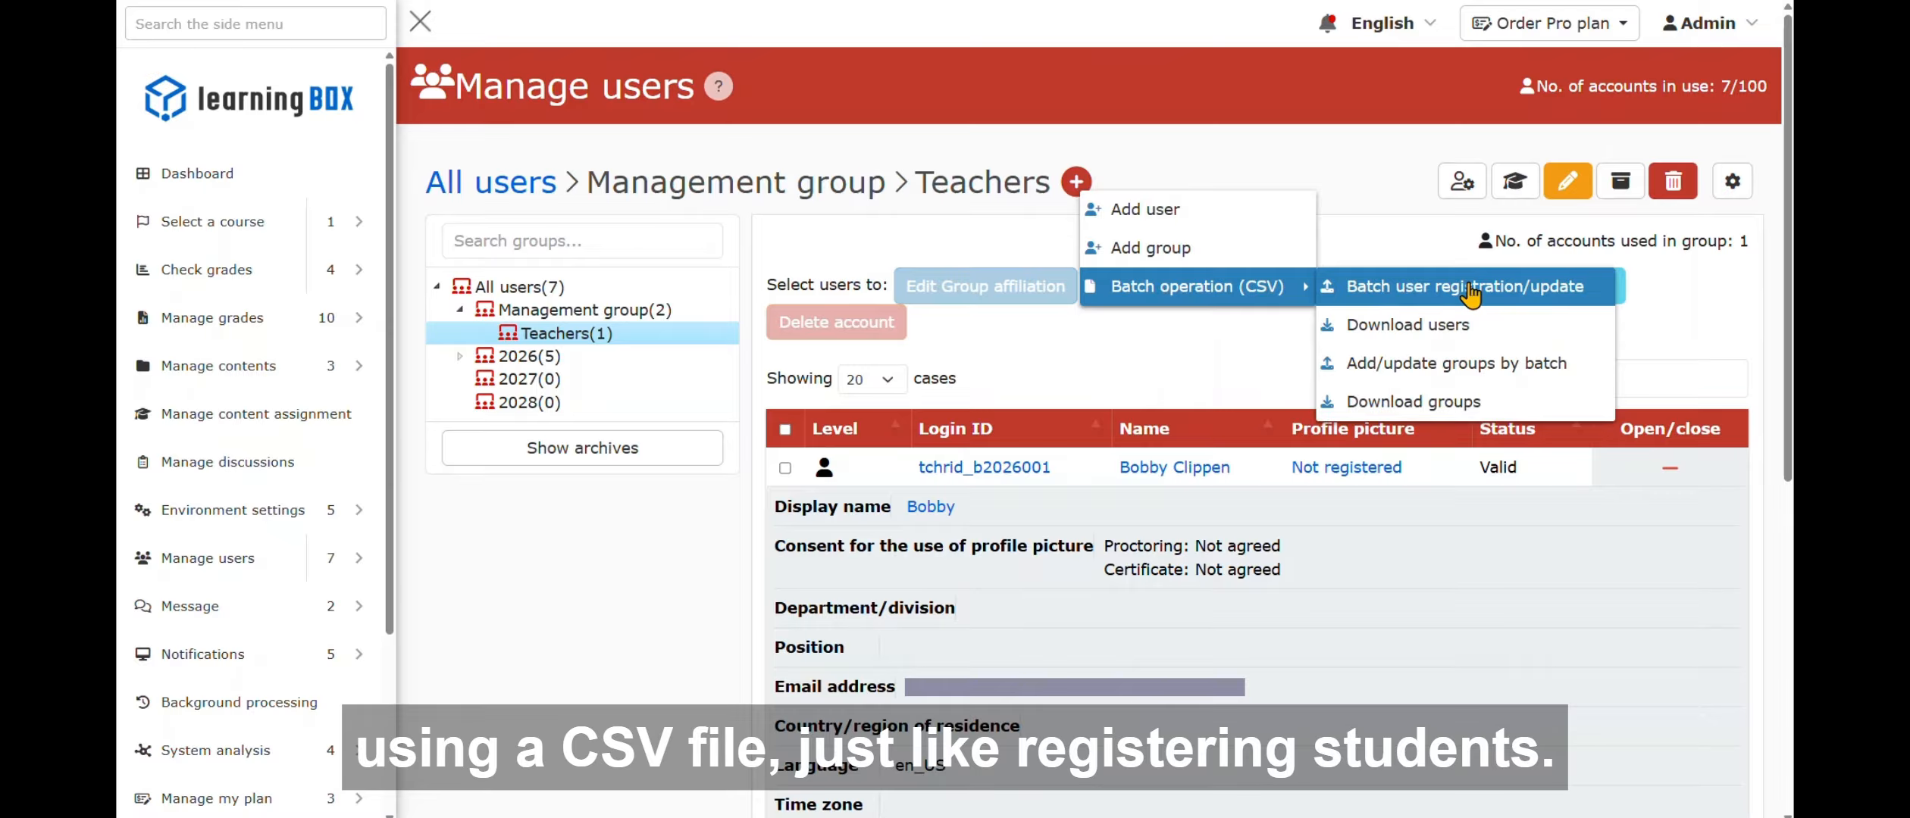
left_click(1498, 333)
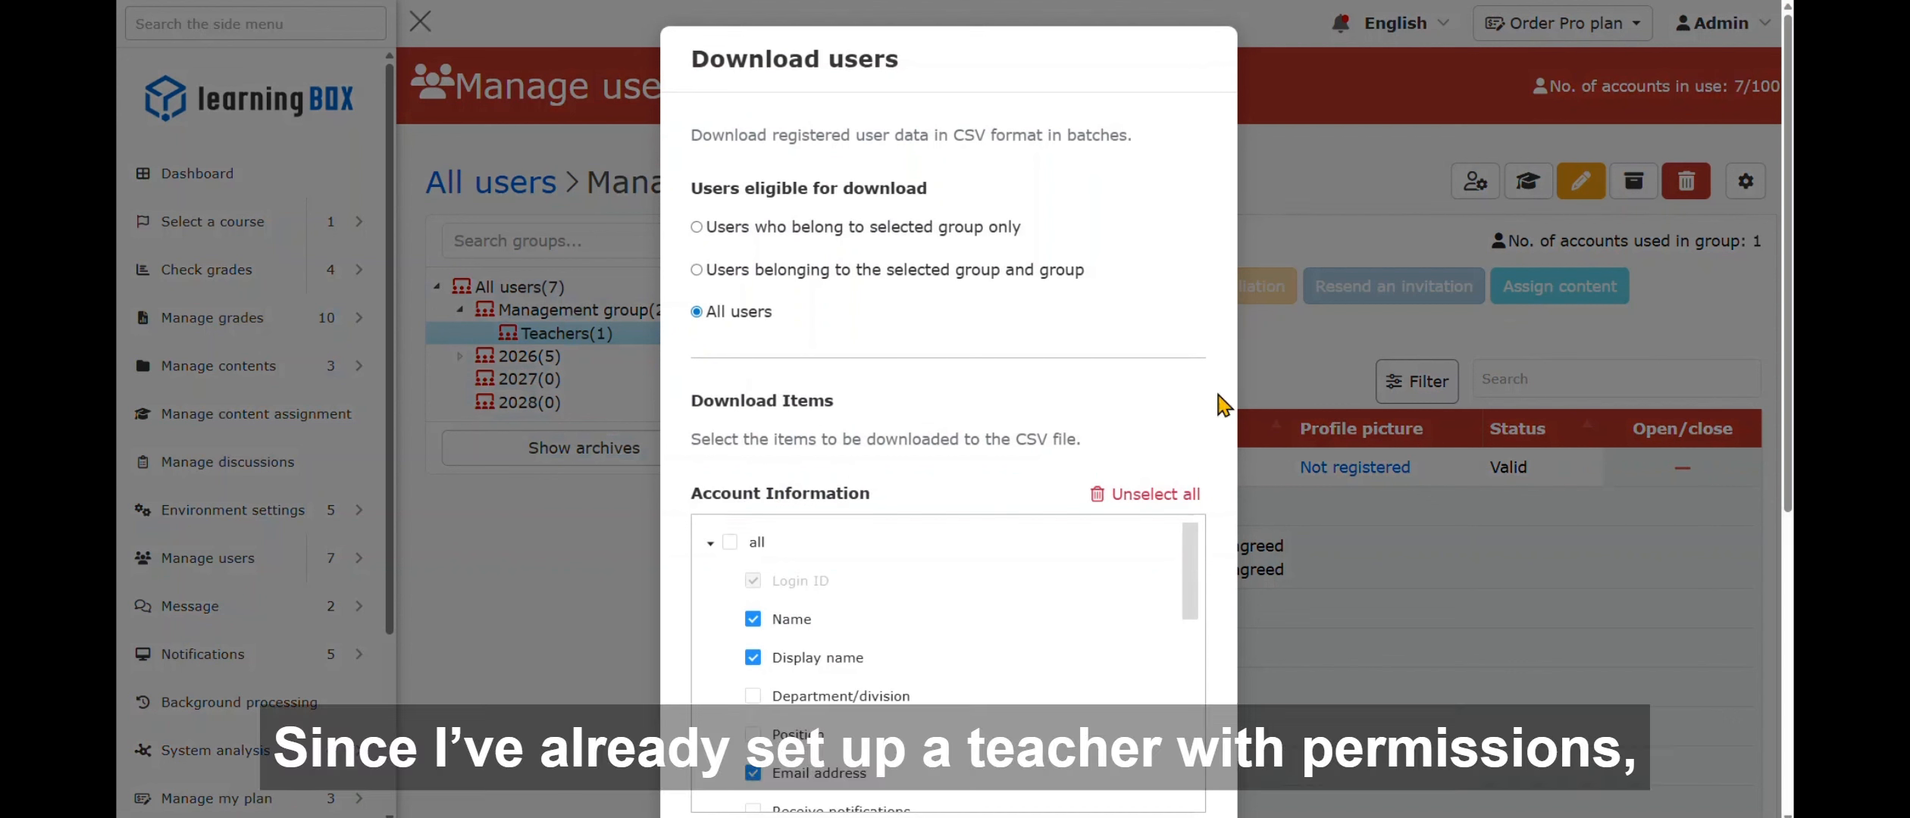
scroll(1151, 396, "down", 6)
scroll(1186, 397, "down", 1)
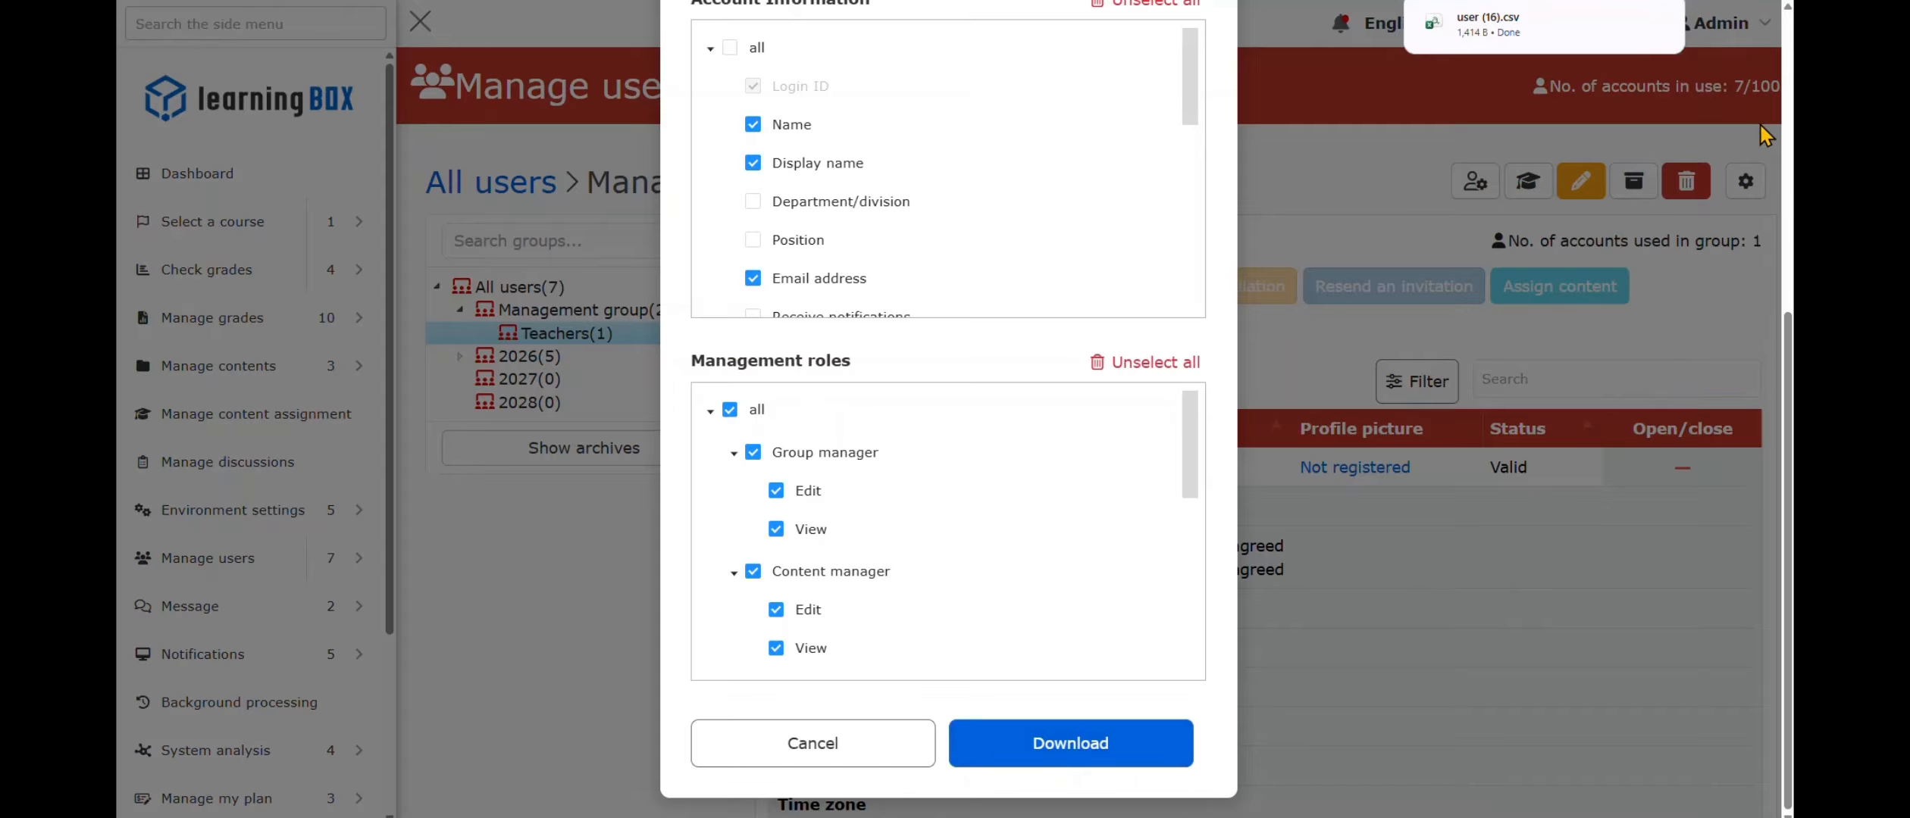
mouse_move(1536, 43)
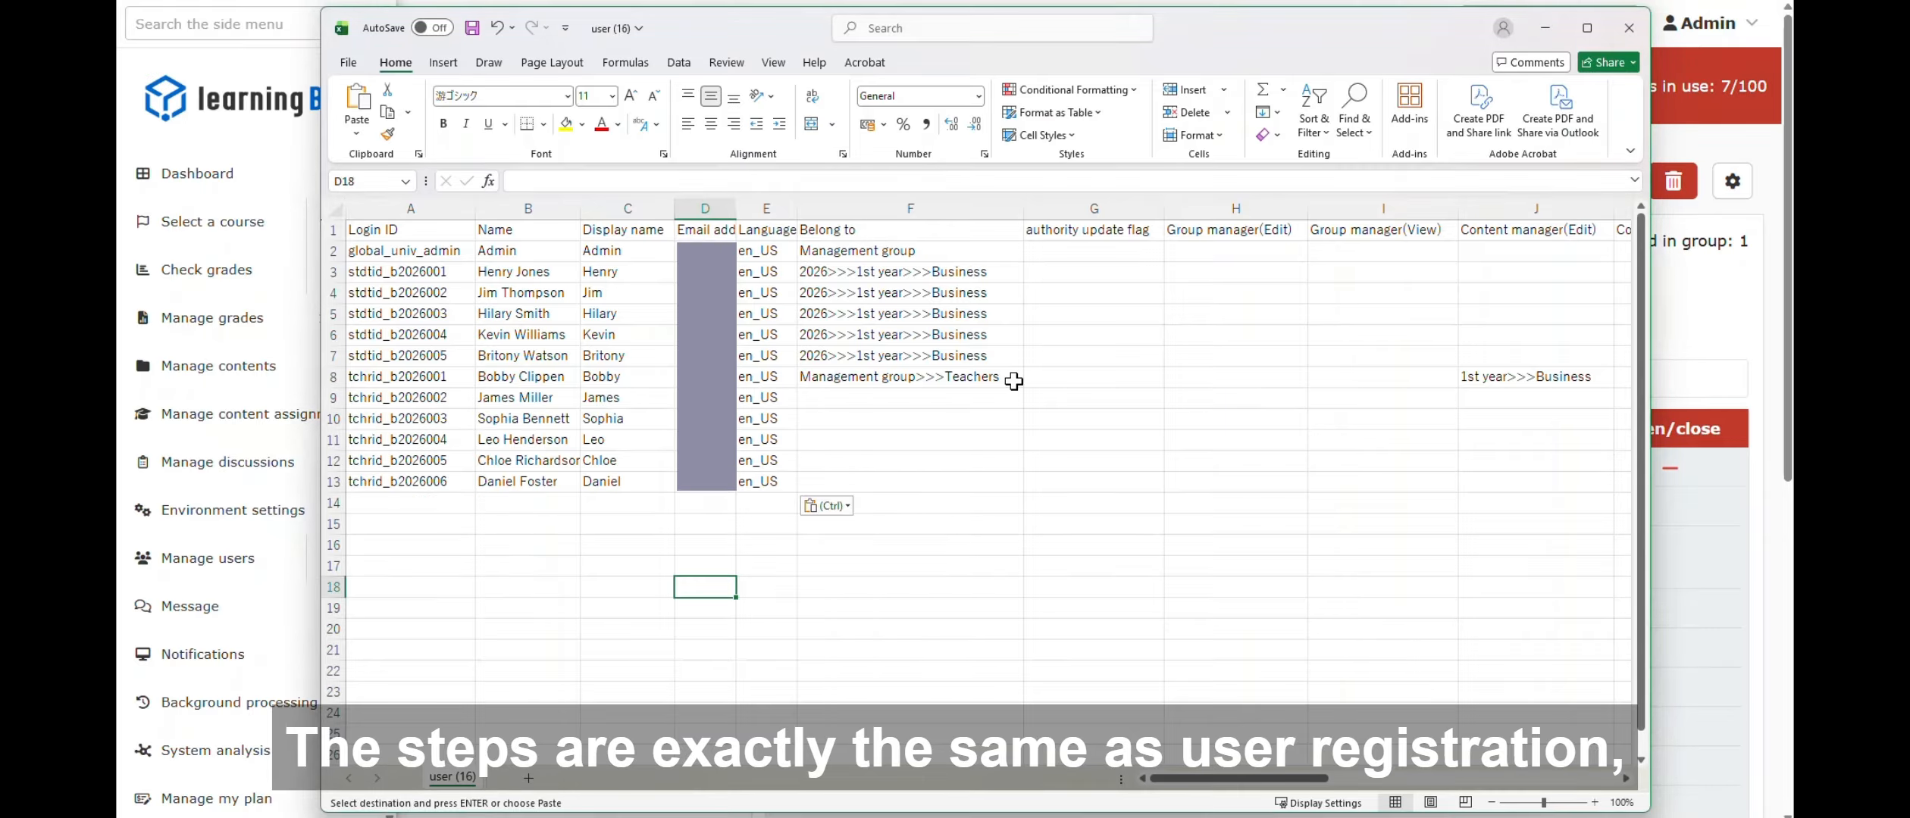
- Copy the first teacher's group from F8 into teacher rows 9–13
left_click(909, 377)
key("ctrl+c")
left_click_drag(910, 398, 909, 482)
key("ctrl+v")
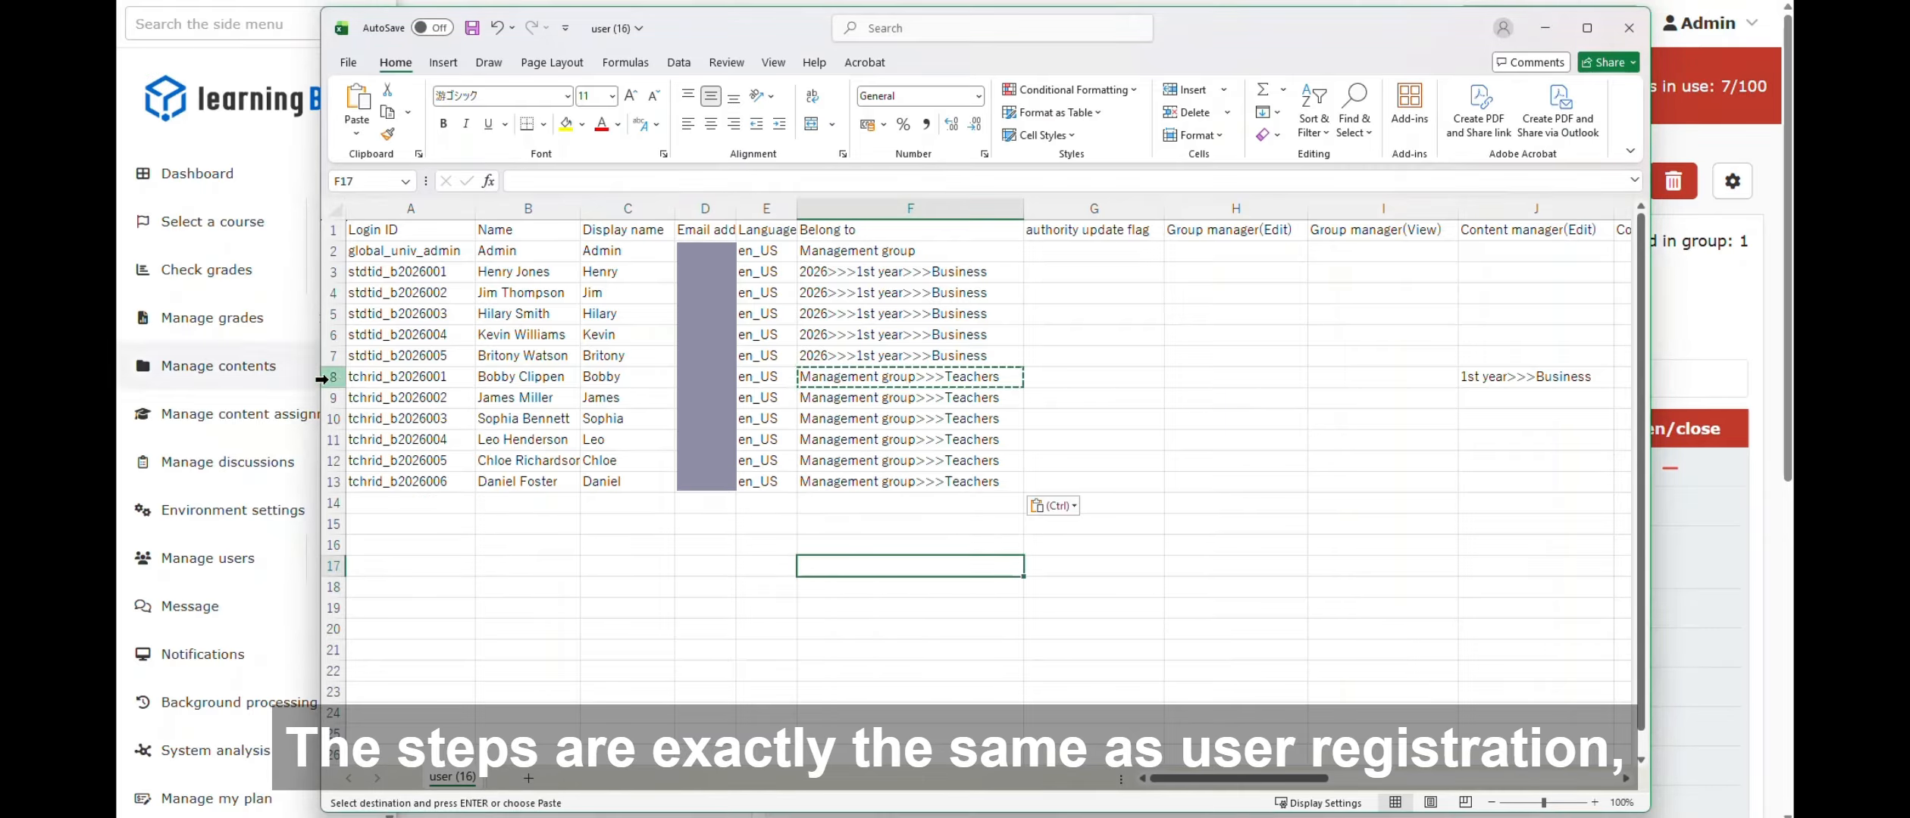
- Fill the Content manager (Edit) value from J8 into rows 9–13
scroll(1206, 402, "right", 4)
left_click(1182, 419)
left_click(1182, 376)
key("ctrl+c")
left_click_drag(1182, 397, 1183, 481)
key("ctrl+v")
- Fill the Grade manager (Edit) value from L8 into rows 9–13
scroll(1212, 454, "right", 3)
left_click(1142, 376)
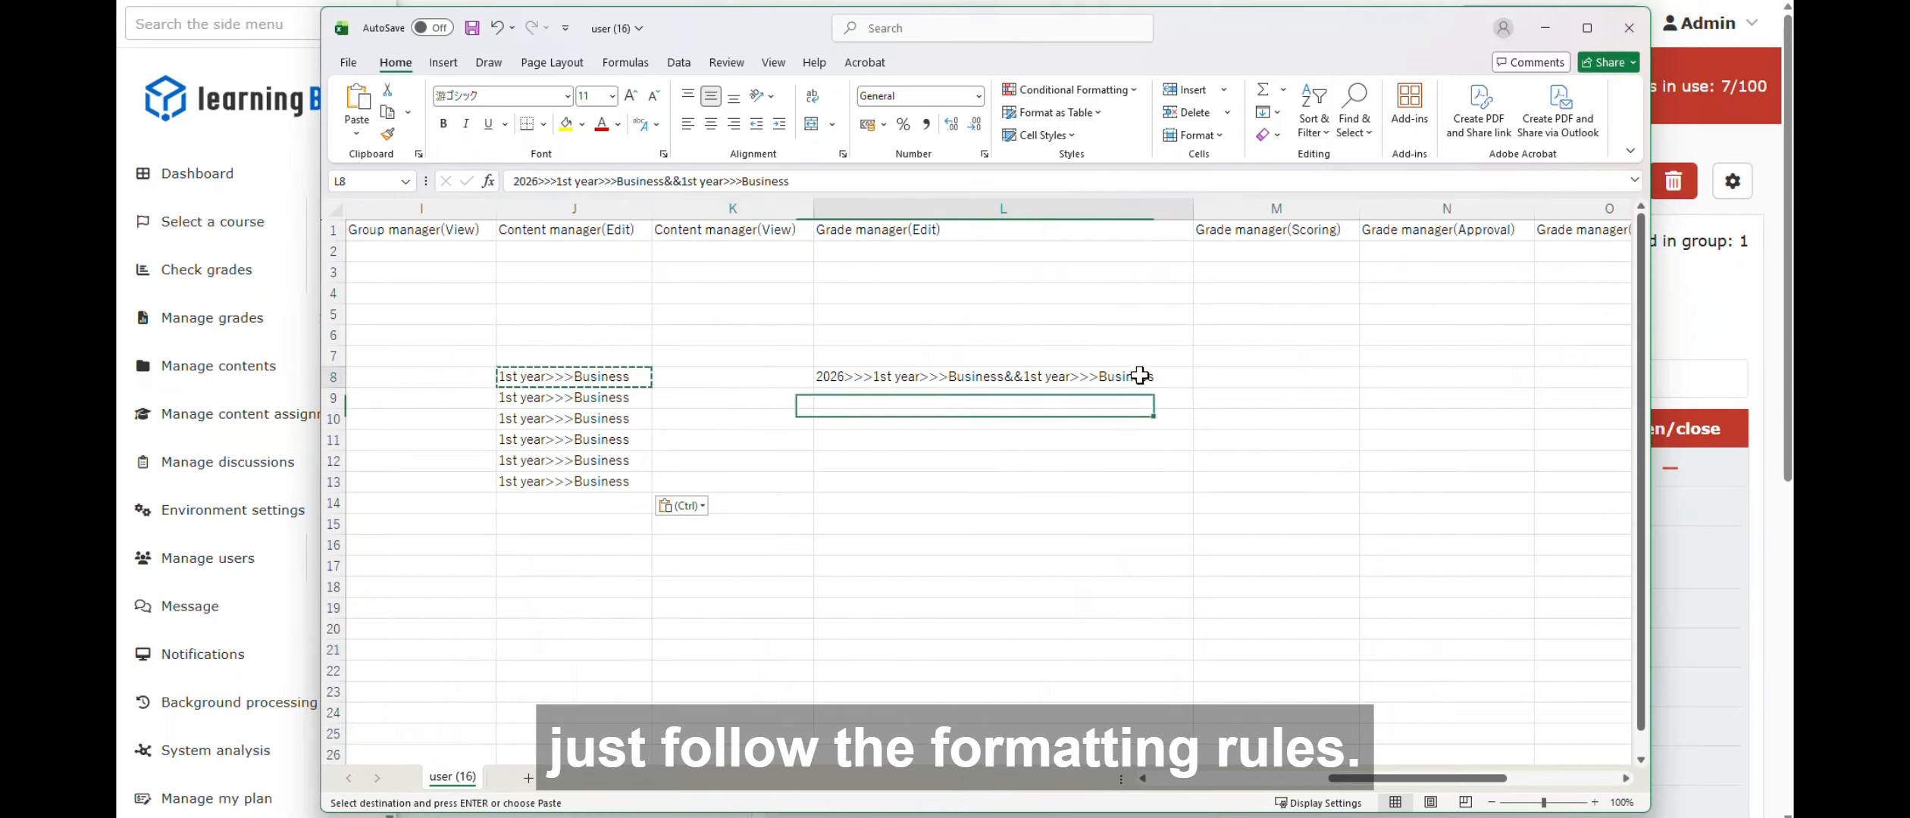
key("ctrl+c")
left_click_drag(1136, 398, 1137, 482)
key("ctrl+v")
- Fill the Content manager (Assign) value from P8 into rows 9–13
scroll(1182, 455, "right", 4)
left_click(1182, 377)
key("ctrl+c")
left_click_drag(1182, 397, 1182, 481)
key("ctrl+v")
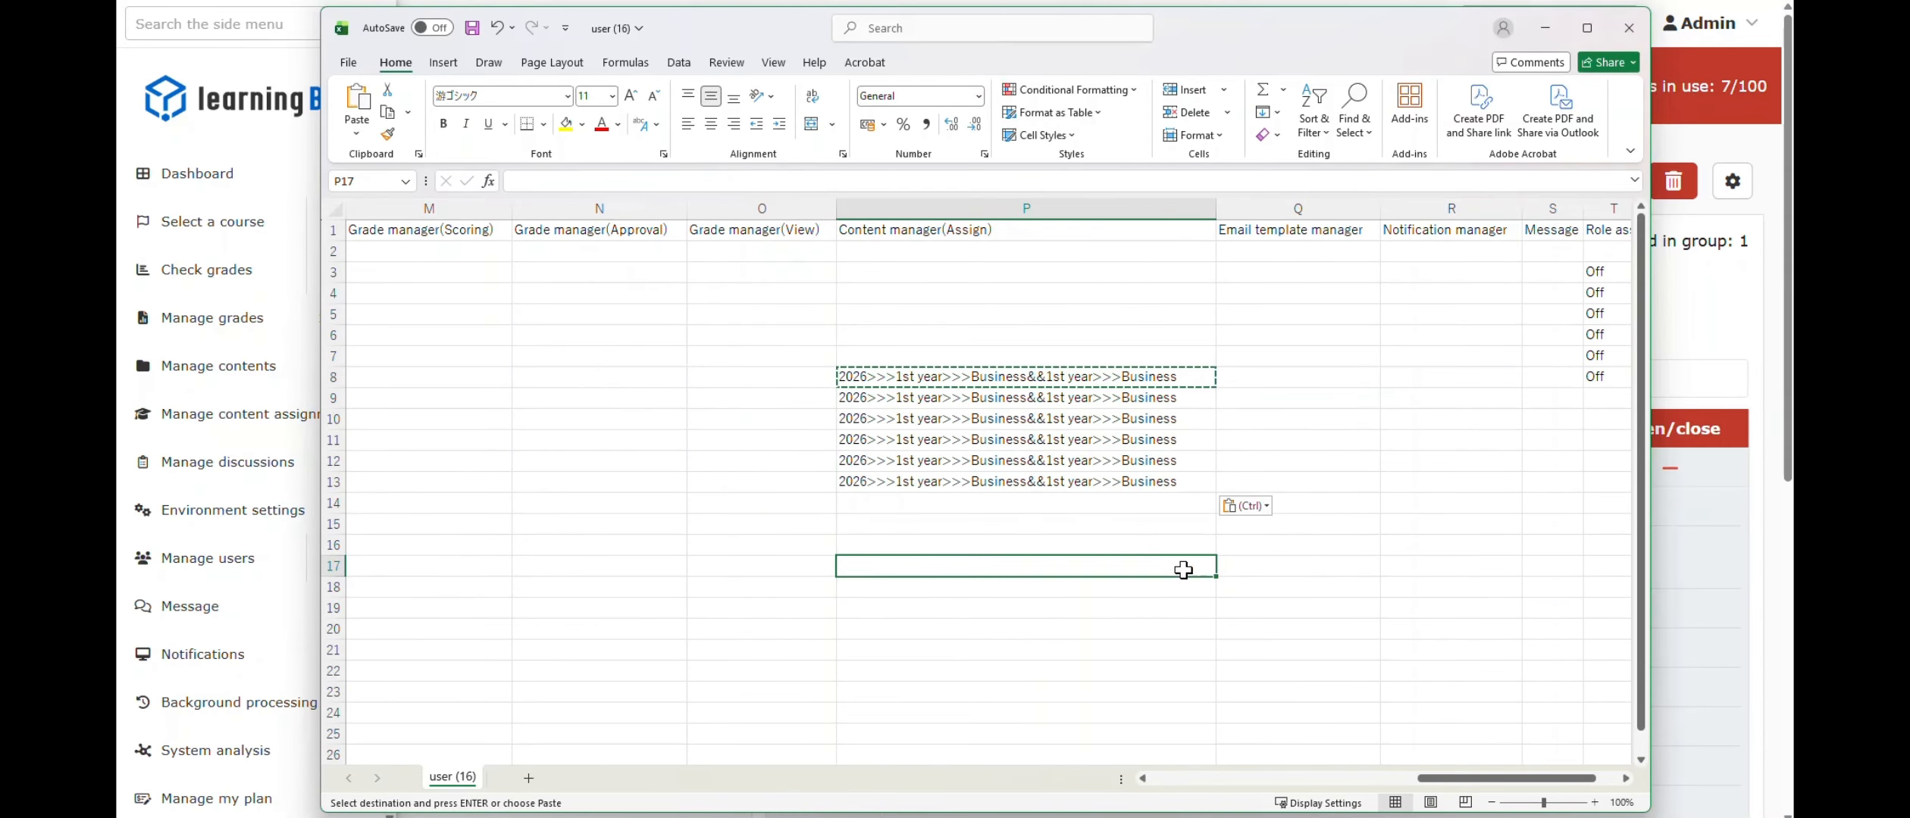
scroll(1182, 454, "right", 1)
left_click_drag(1447, 377, 1508, 376)
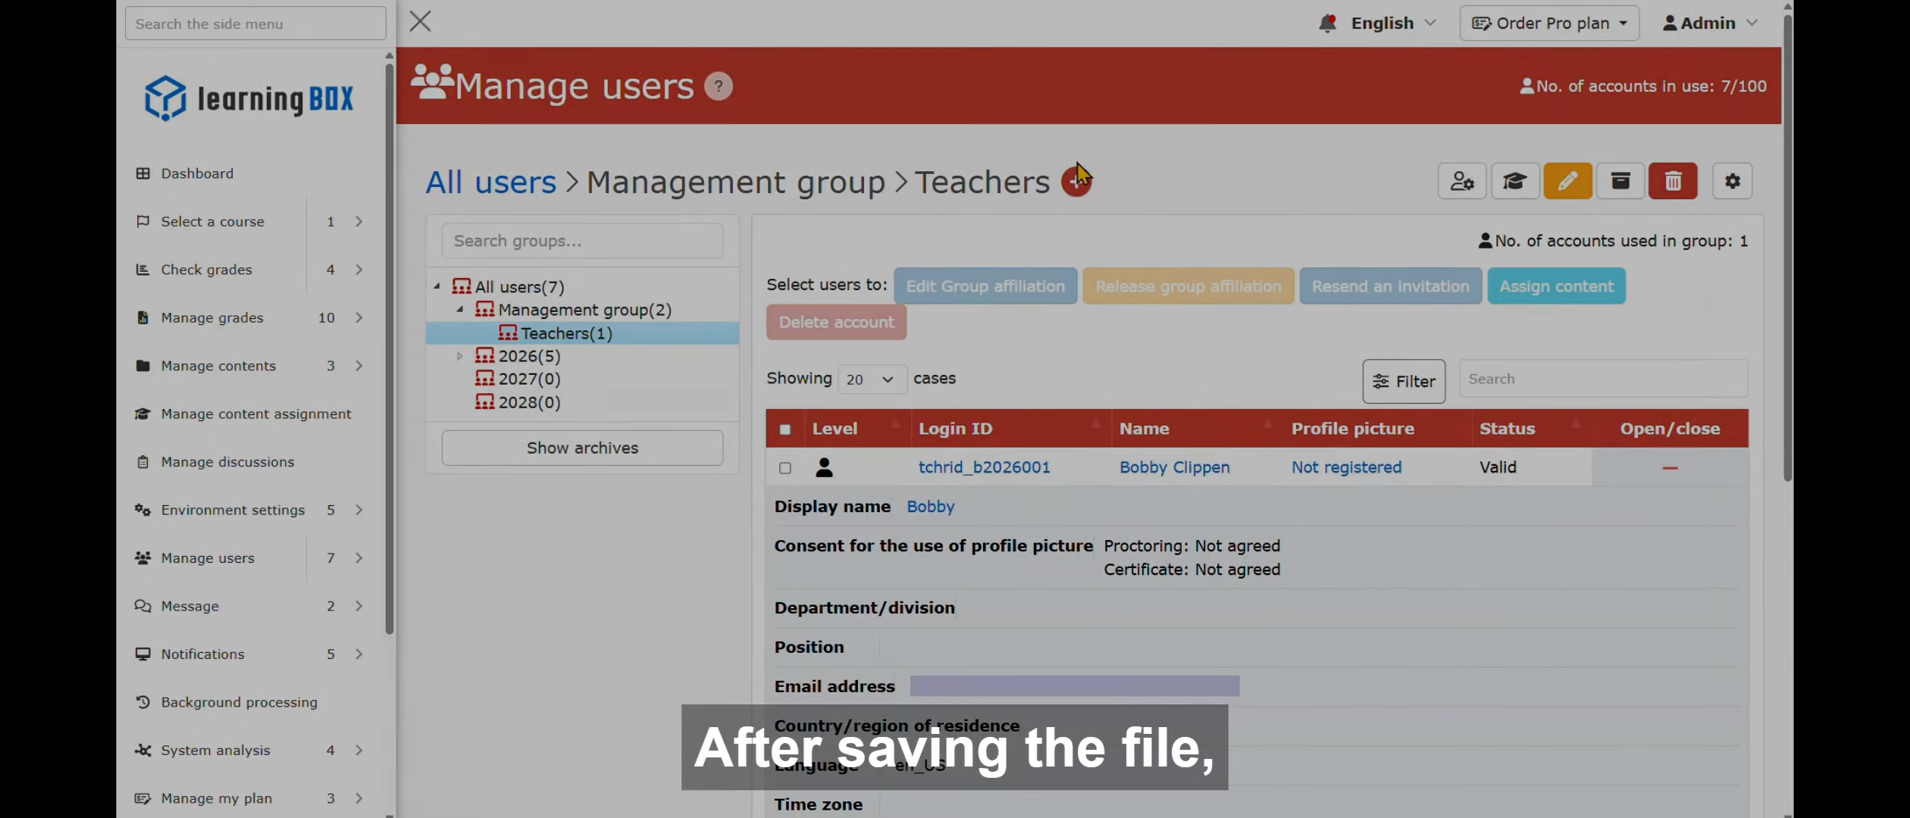
left_click(1076, 182)
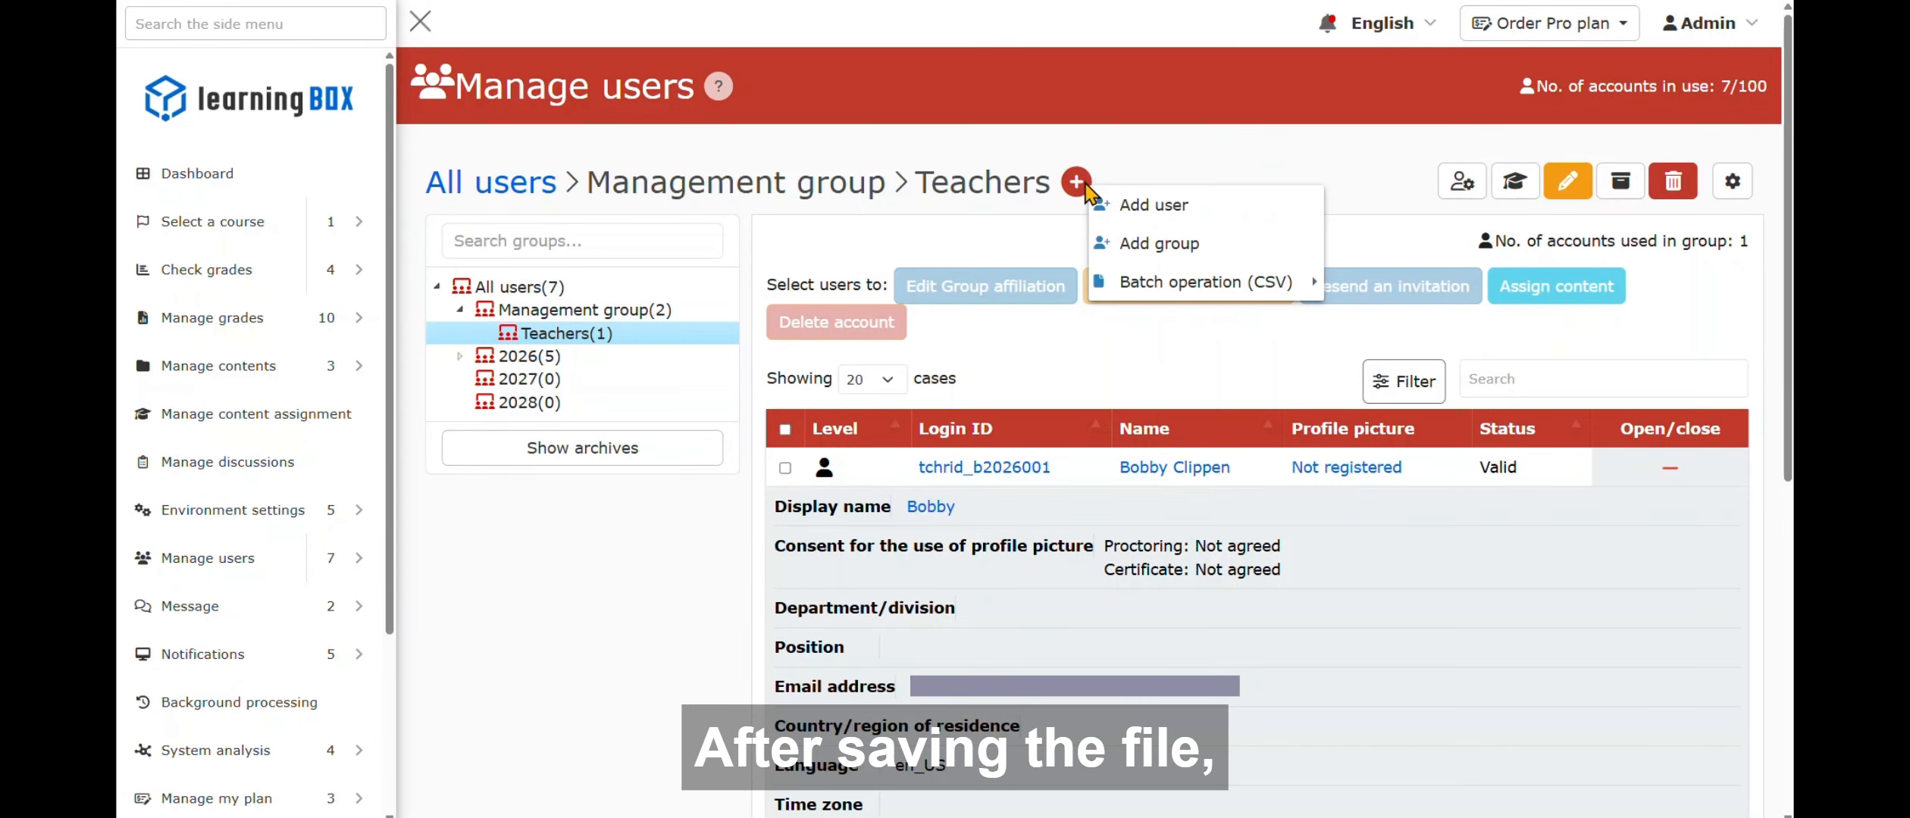
- Batch-register the edited user (16).csv via CSV upload and check the last new teacher's roles
mouse_move(1137, 296)
left_click(1424, 282)
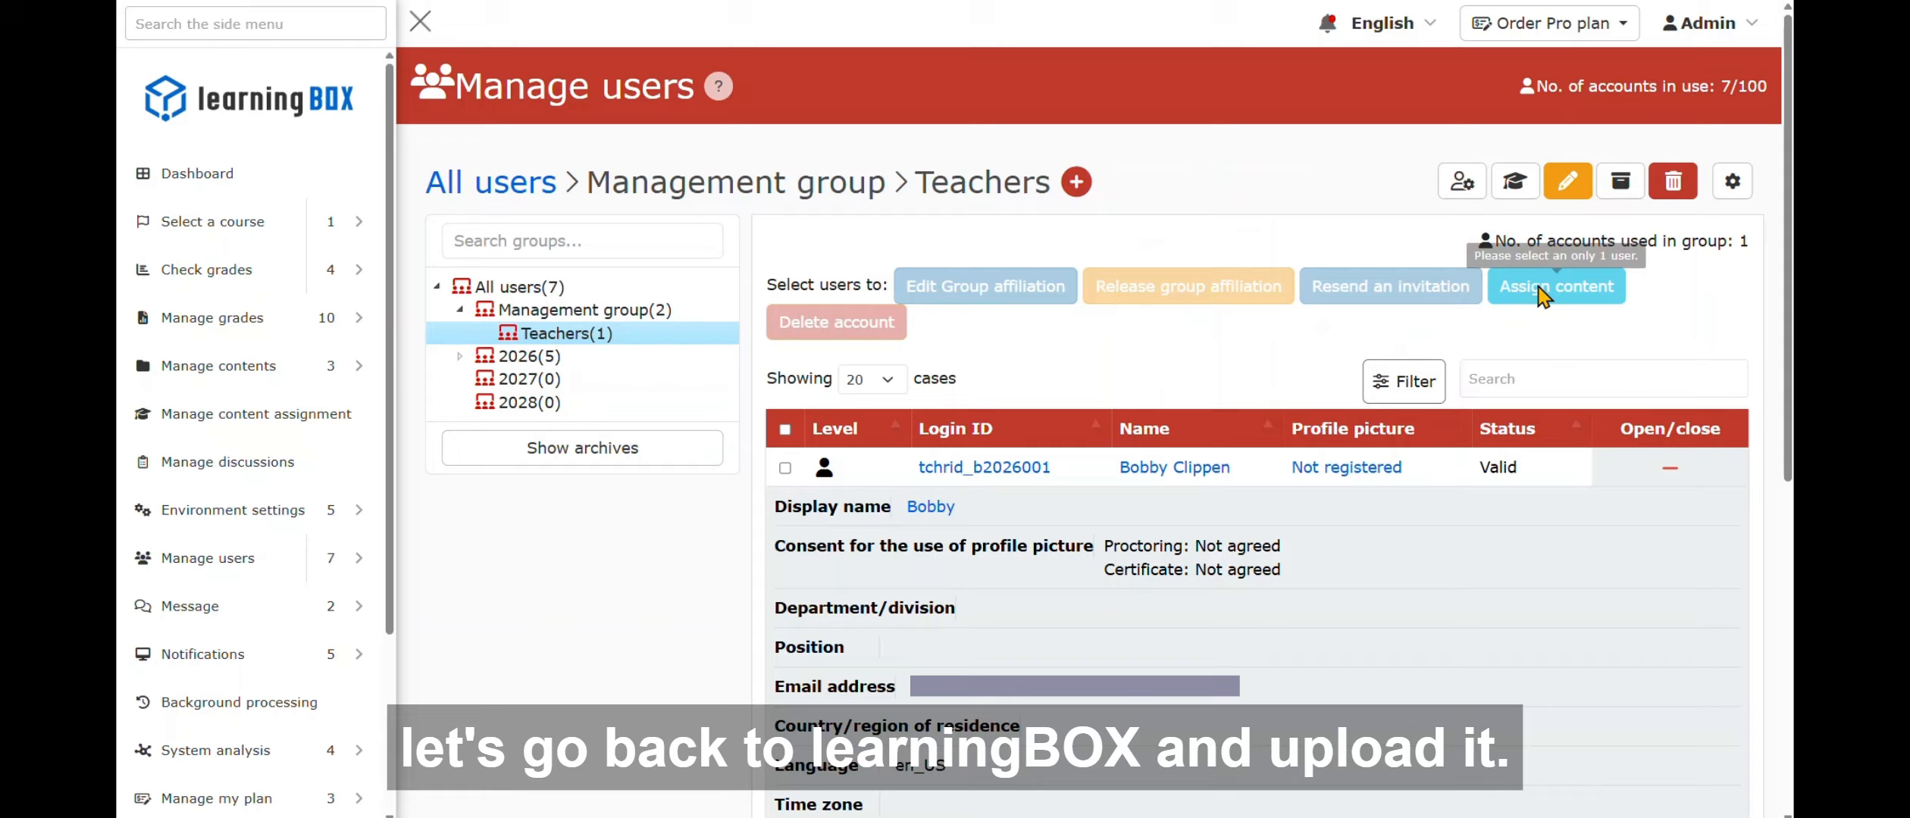
scroll(895, 493, "down", 6)
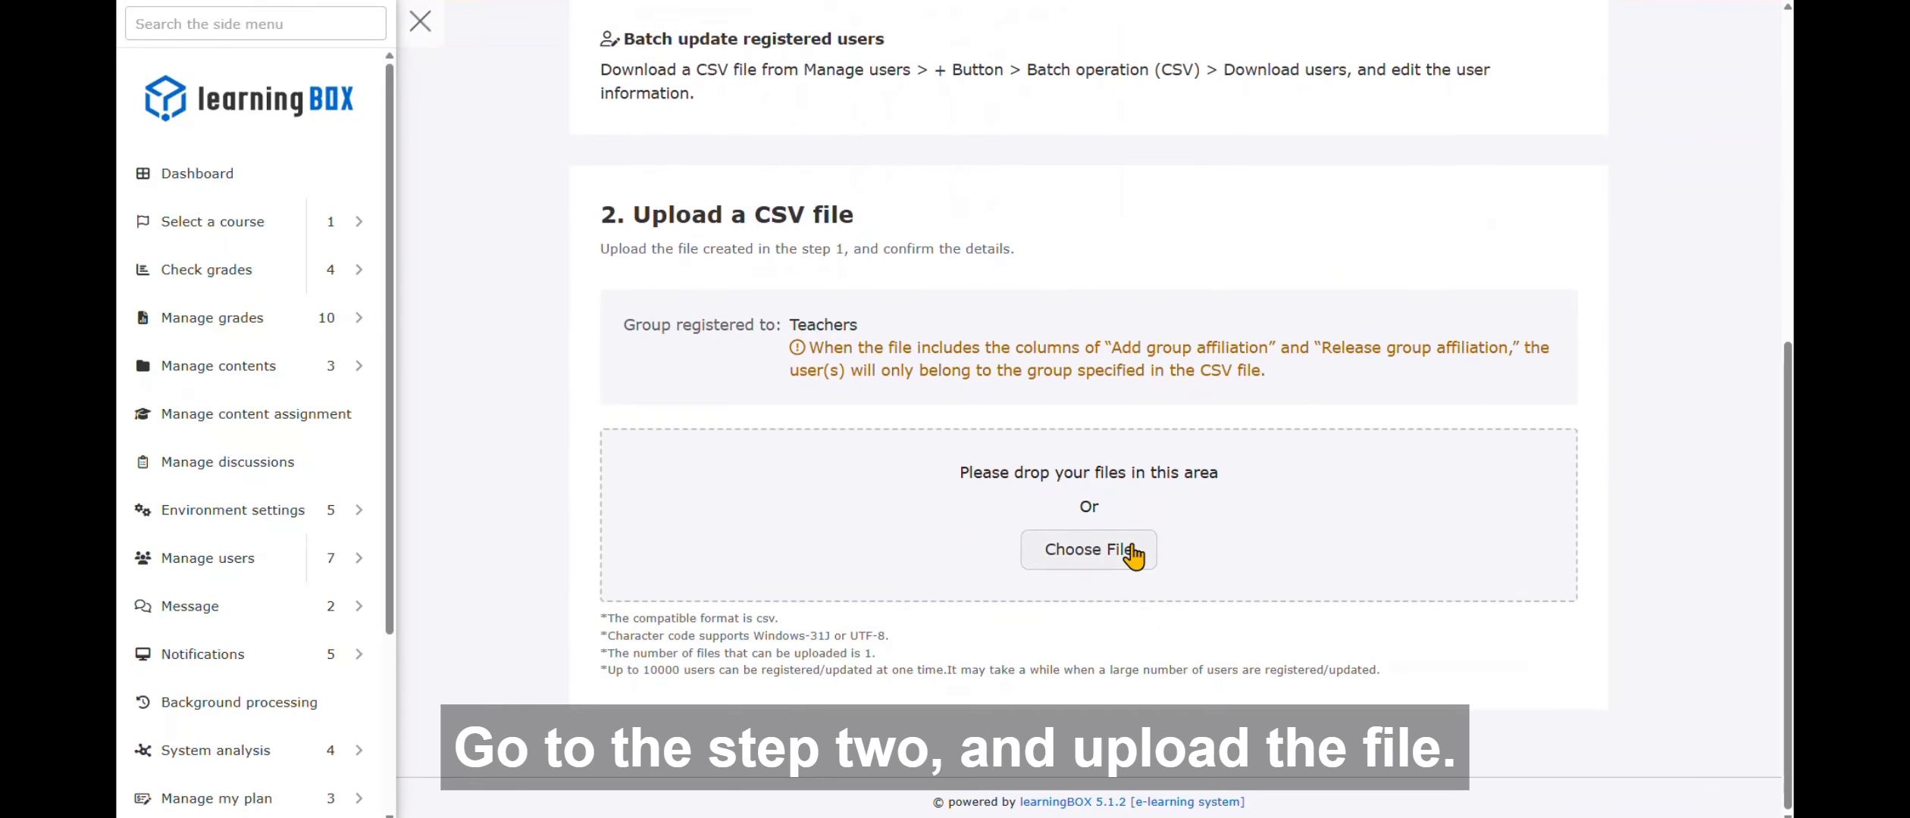
left_click_drag(993, 803, 1038, 497)
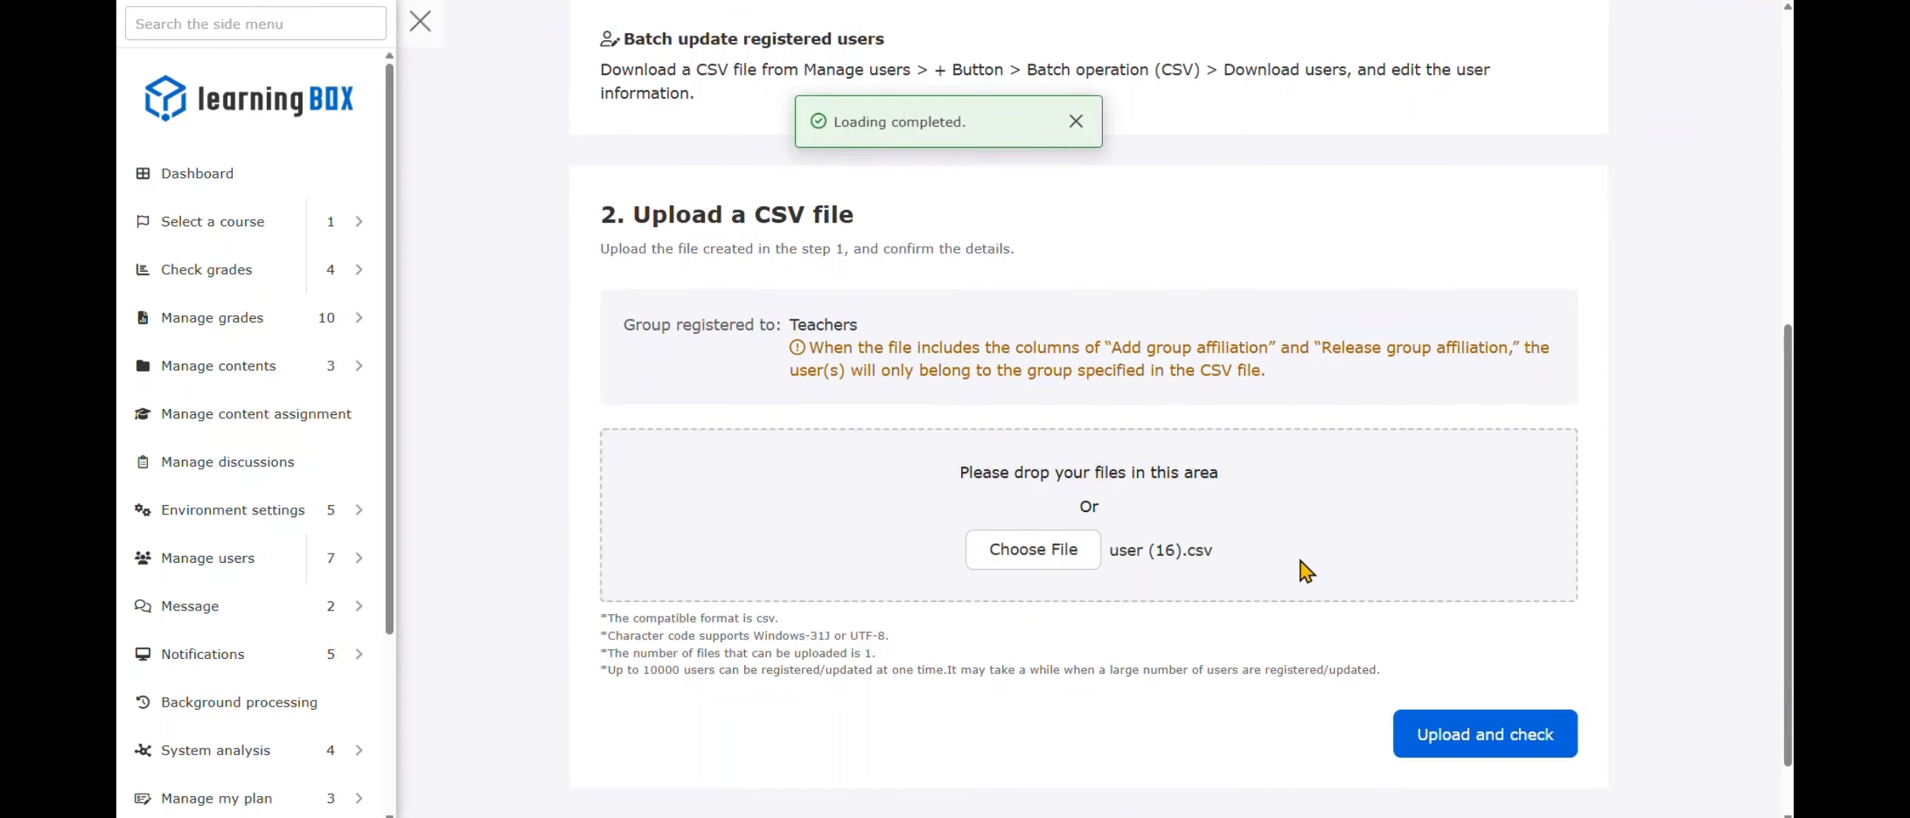
left_click(1543, 738)
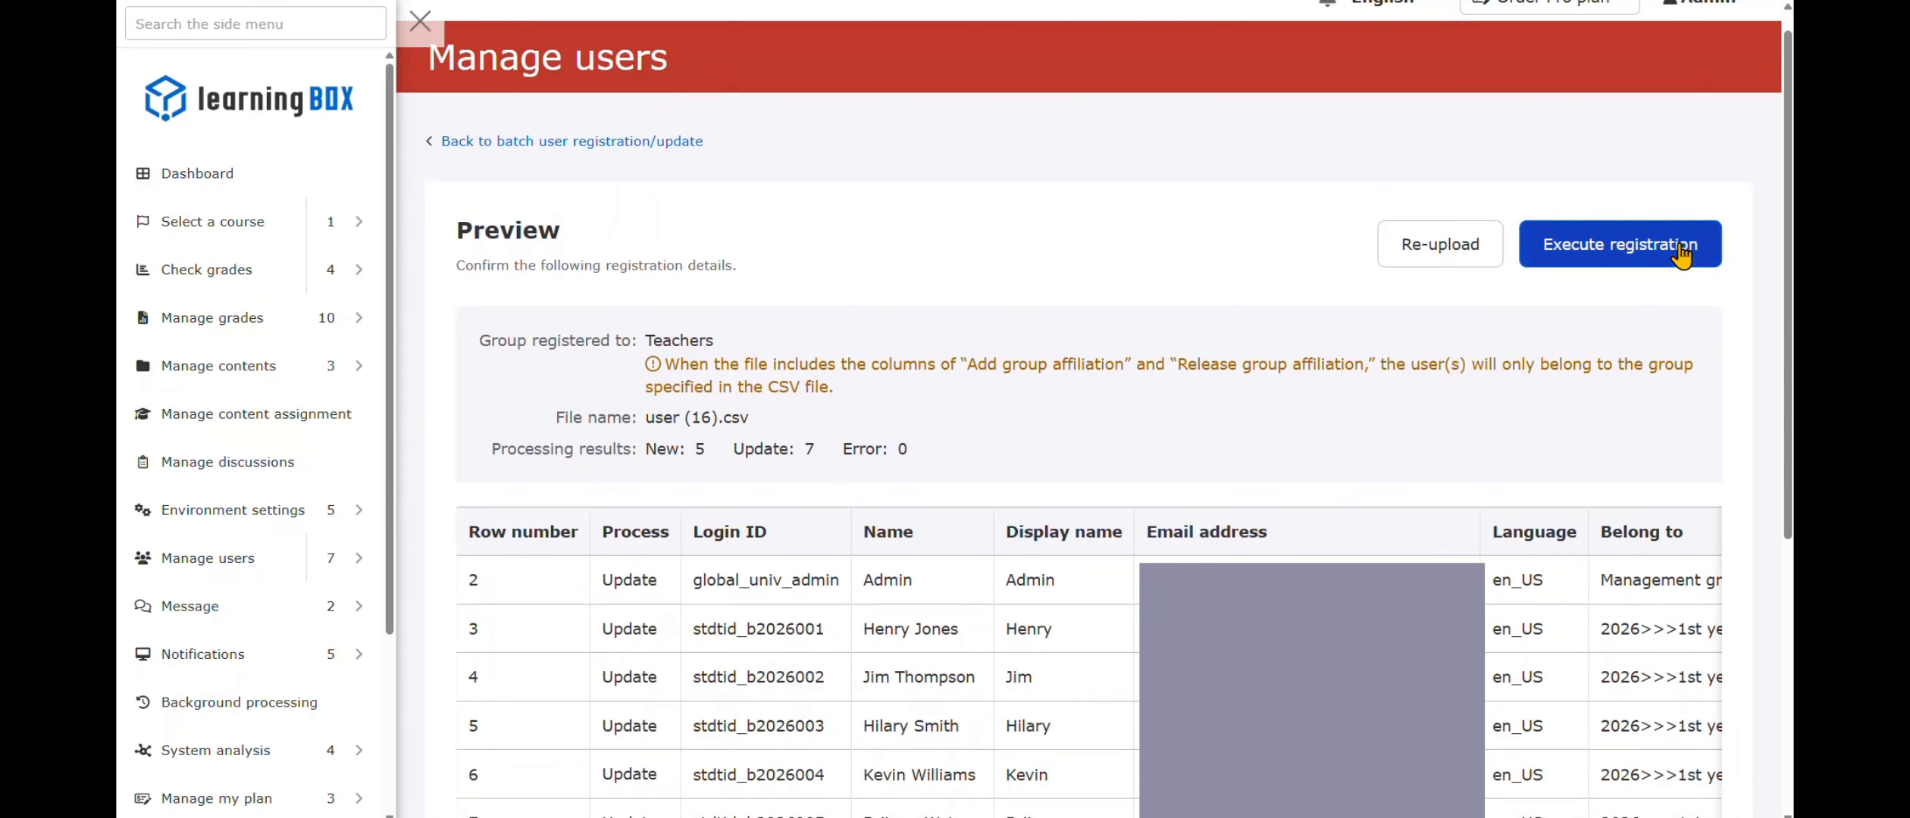
left_click(1684, 243)
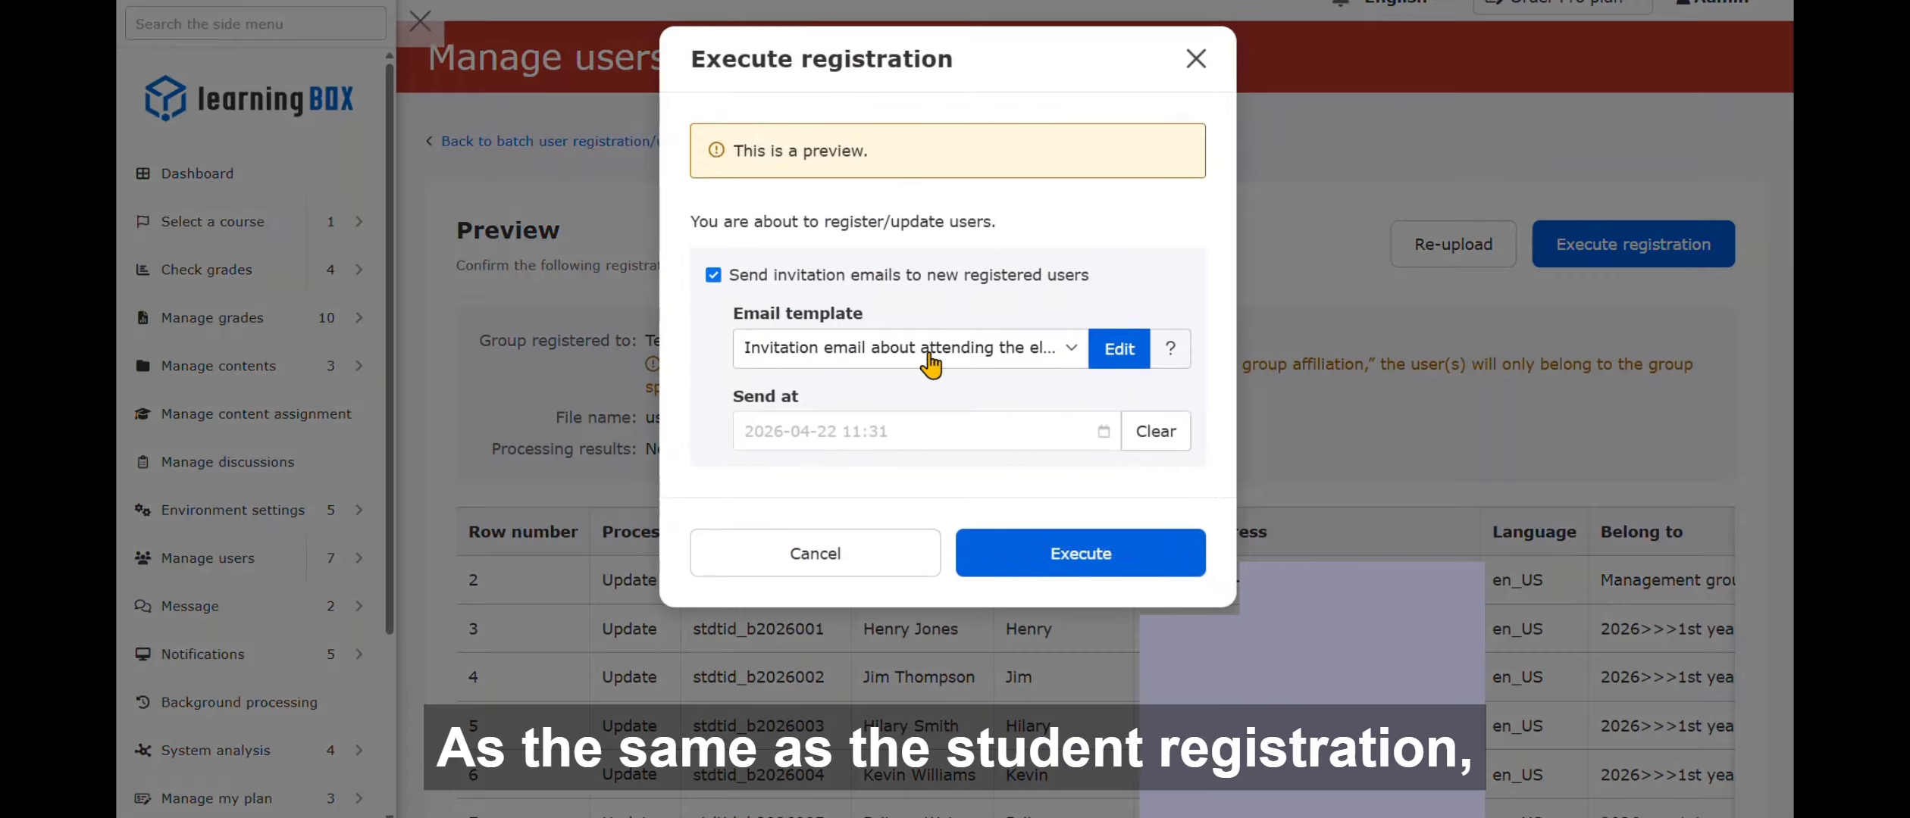
left_click(1083, 549)
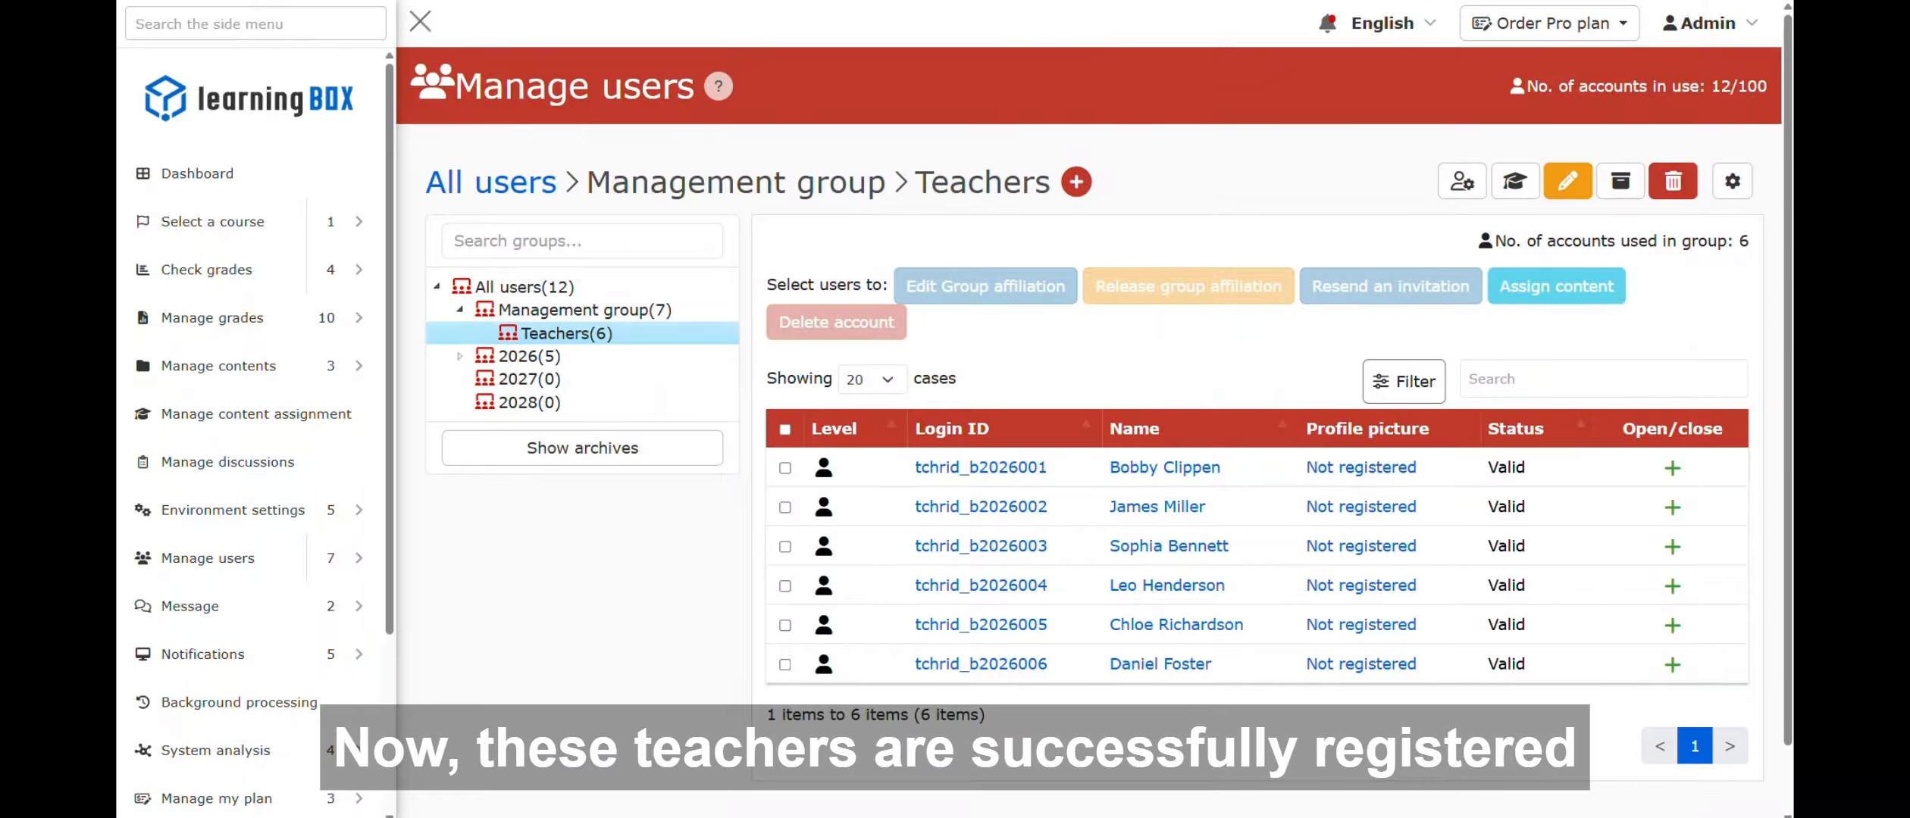
left_click(1672, 665)
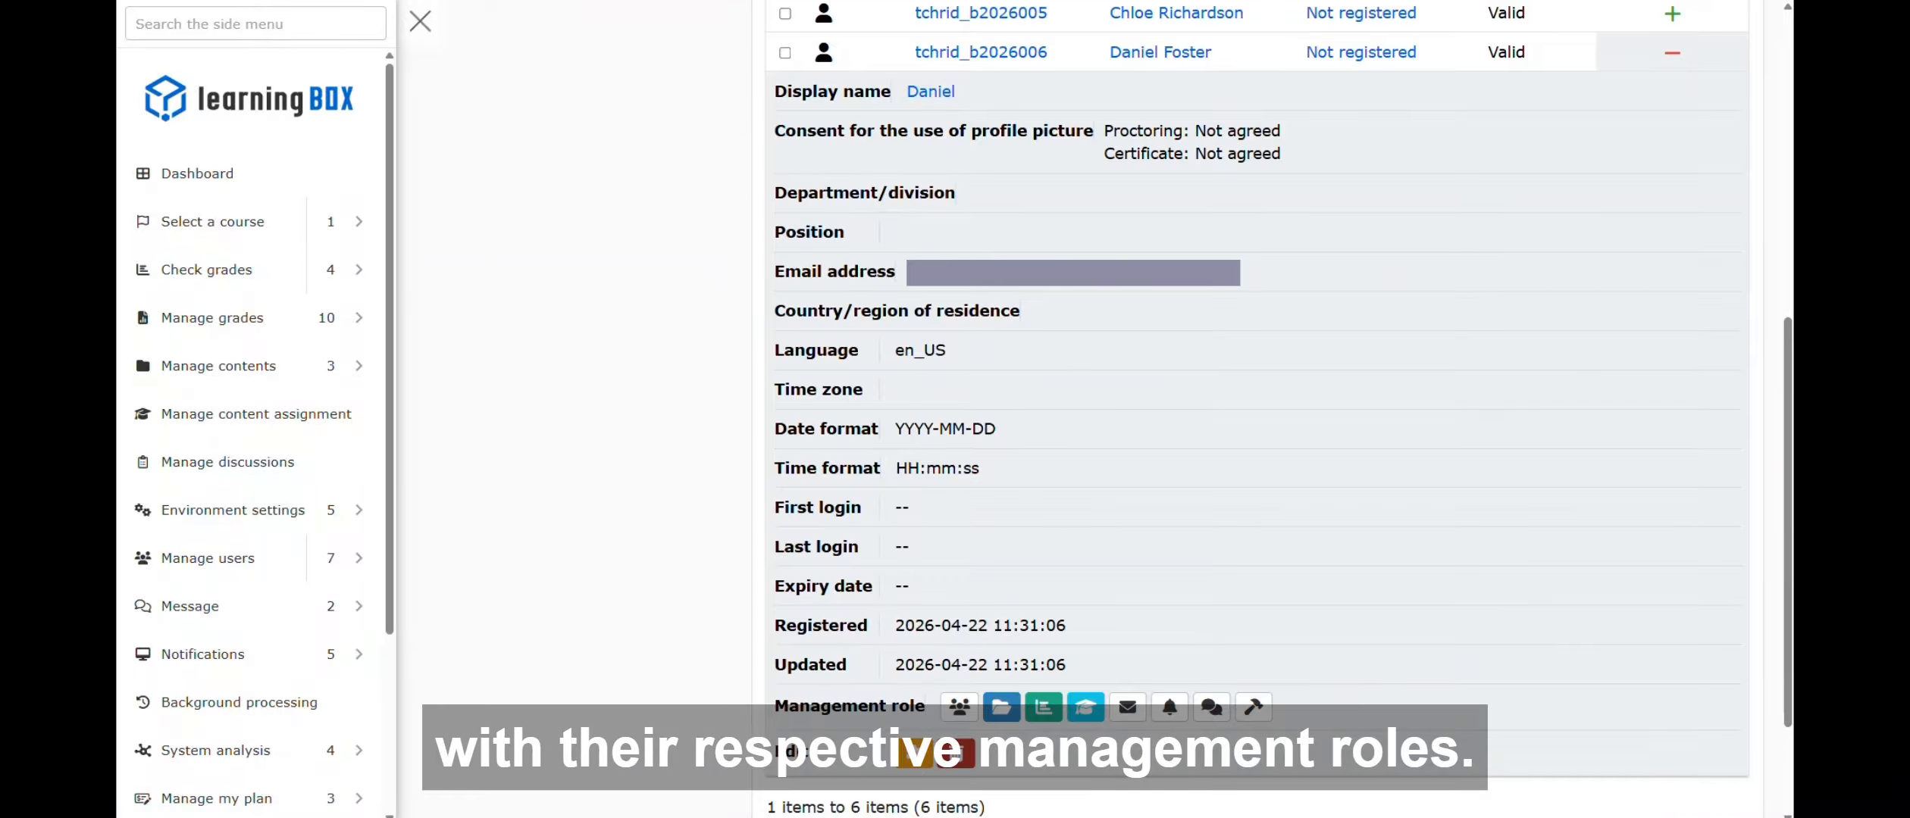